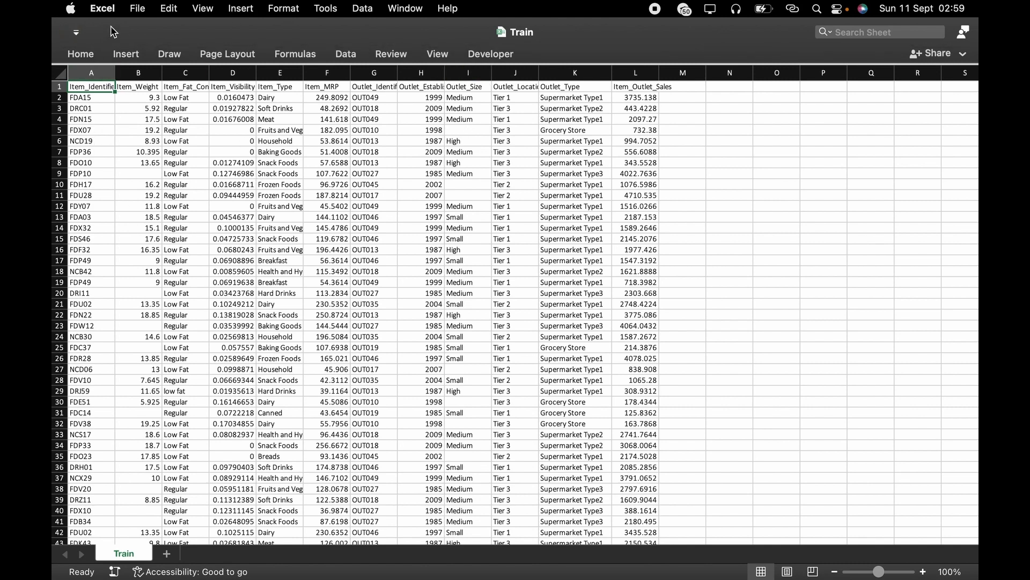
Convert the data range A1:L8524 on the Train sheet into a table with headers.
click(126, 55)
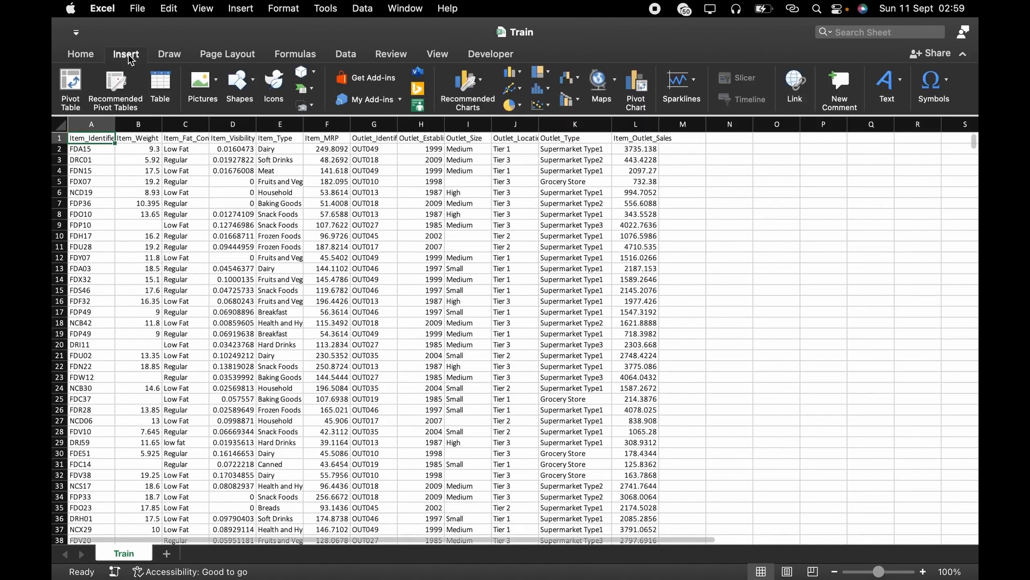
click(169, 91)
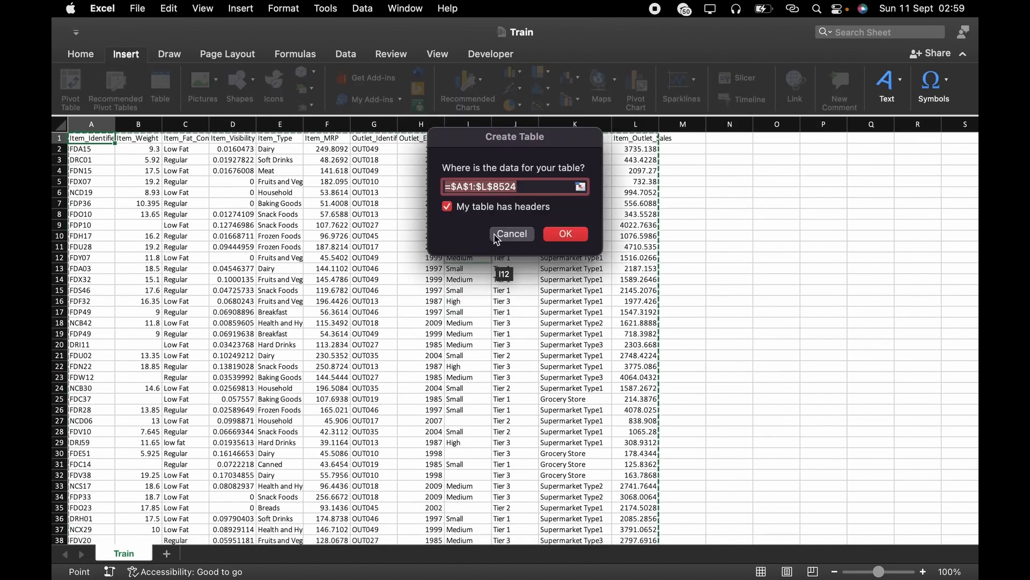
click(566, 234)
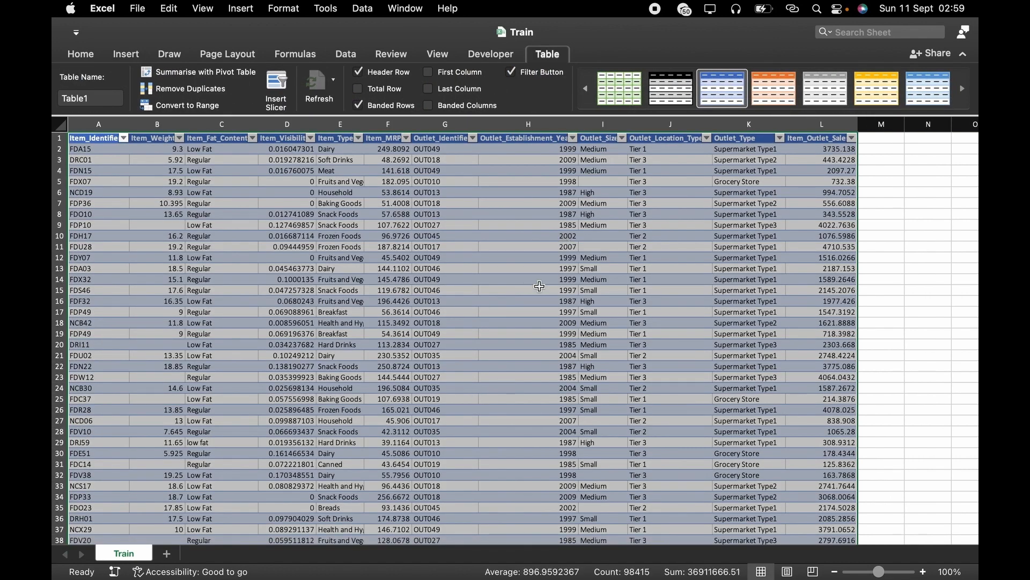
Create a pivot table from Table1 on a new worksheet.
click(131, 56)
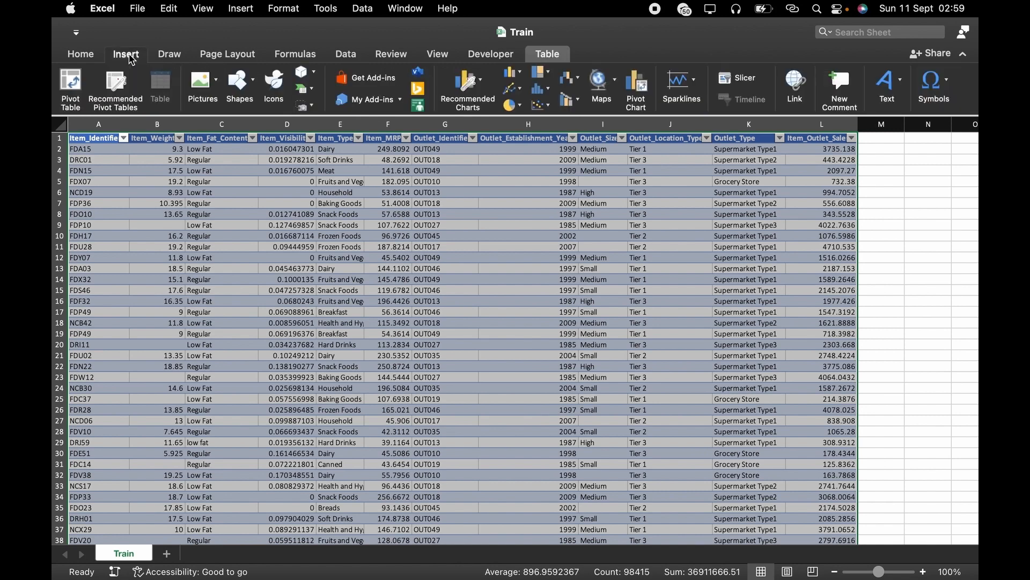
click(71, 88)
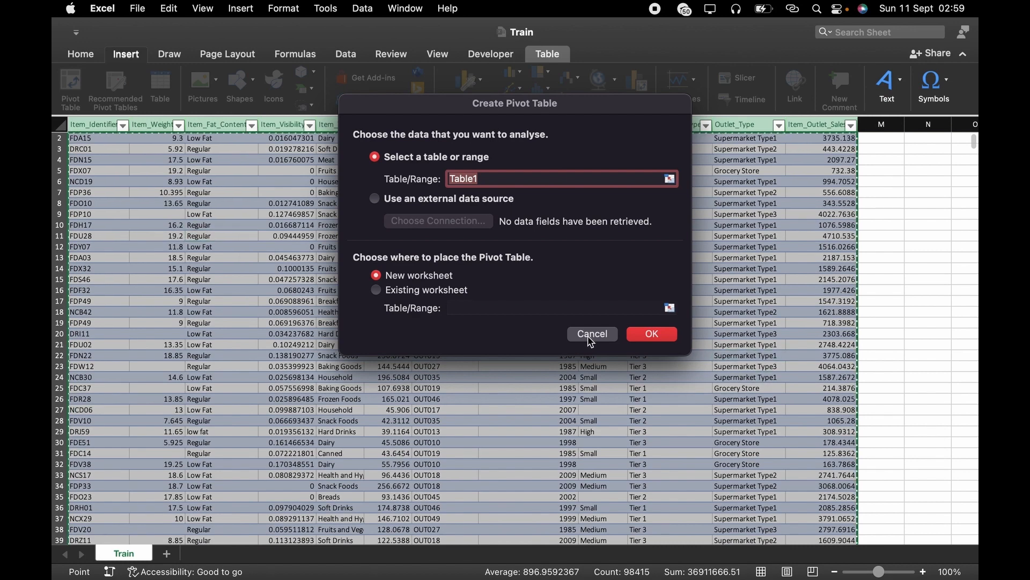
click(652, 334)
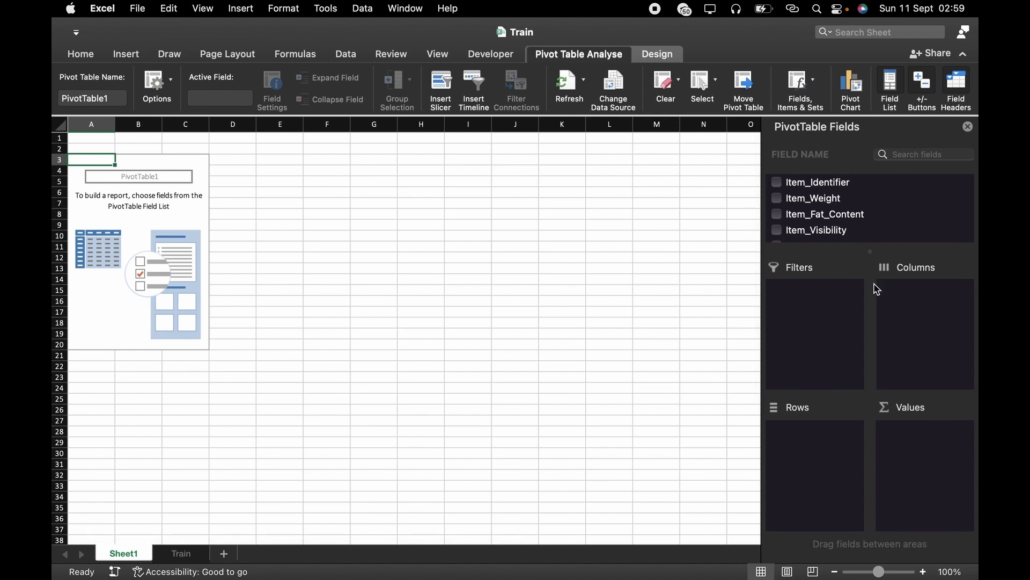
Build the pivot table with Item_Outlet_Sales summed as values and Outlet_Type as rows.
scroll(846, 244, down, 5)
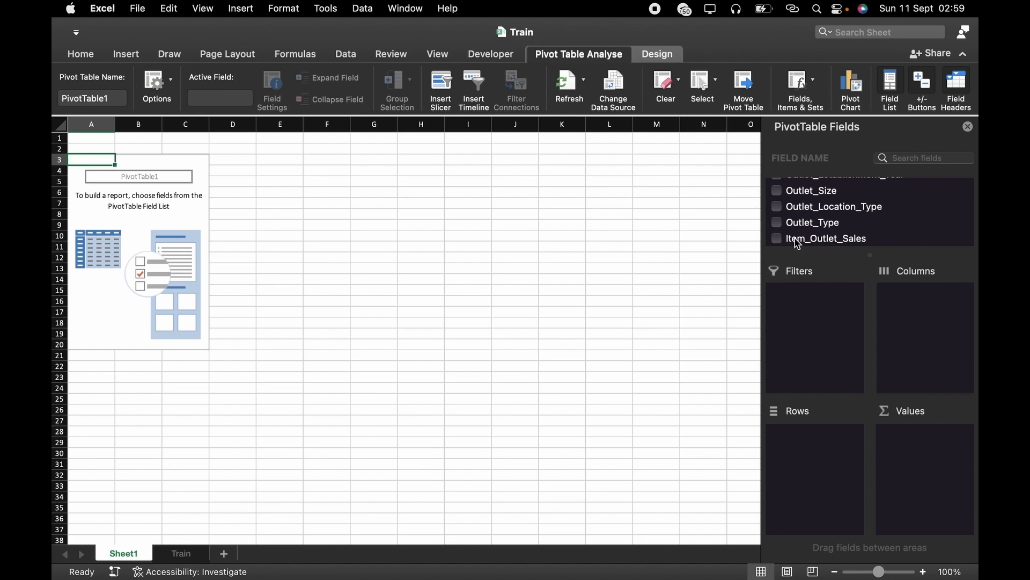
drag(798, 242, 920, 453)
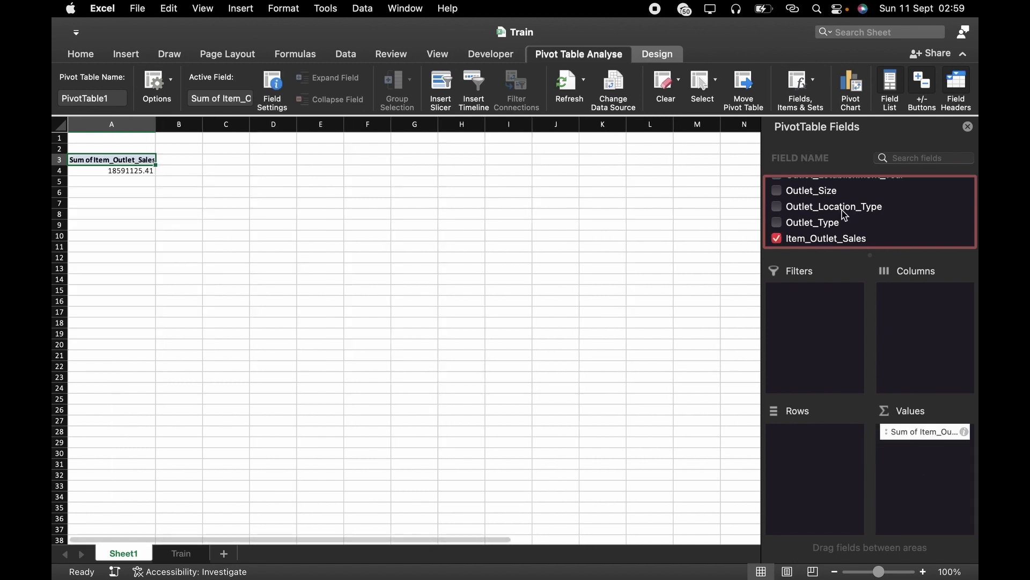
drag(828, 227, 821, 462)
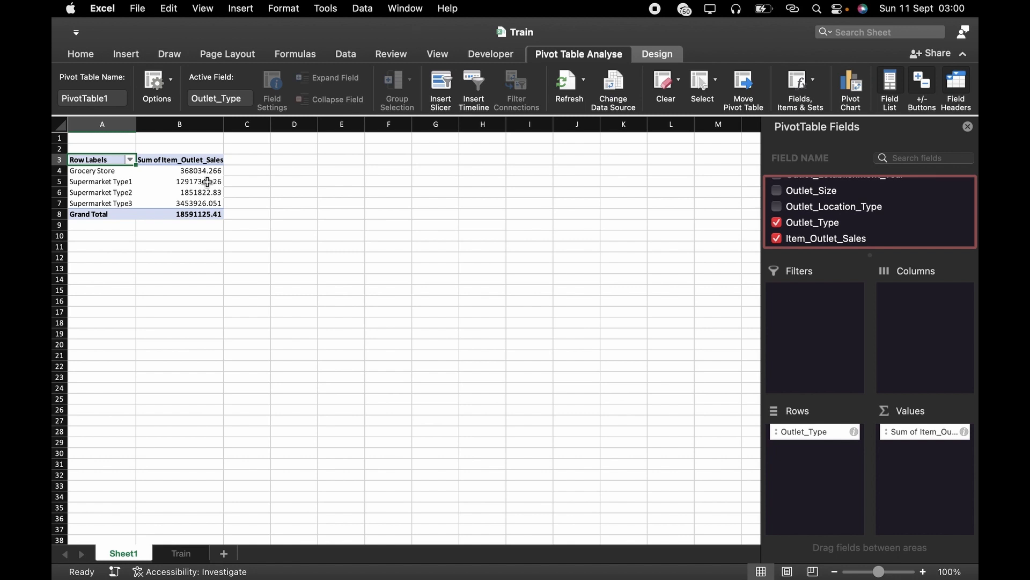
Show the pivot table's Item_Outlet_Sales values as % of Column Total.
right_click(208, 182)
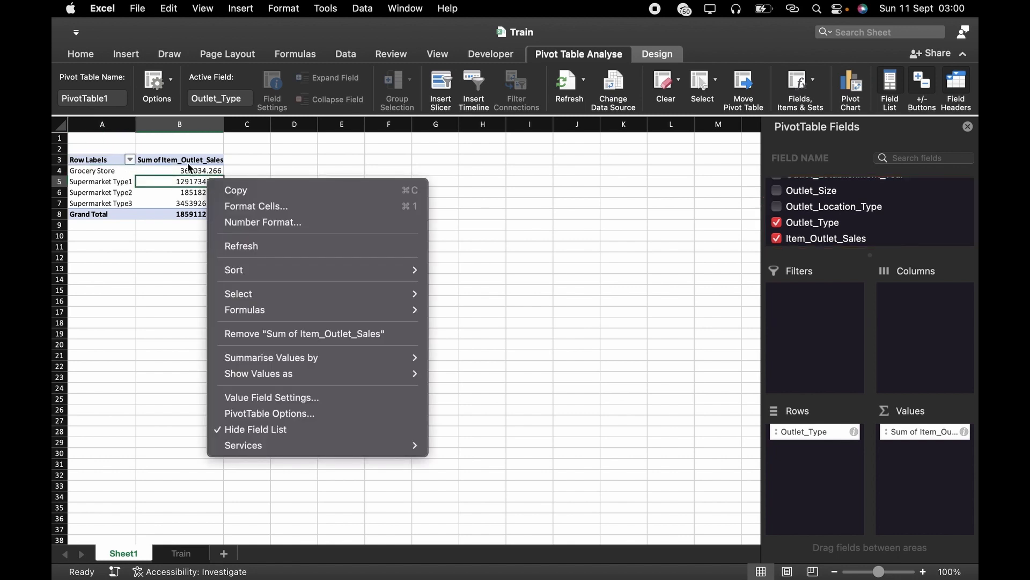
mouse_move(286, 363)
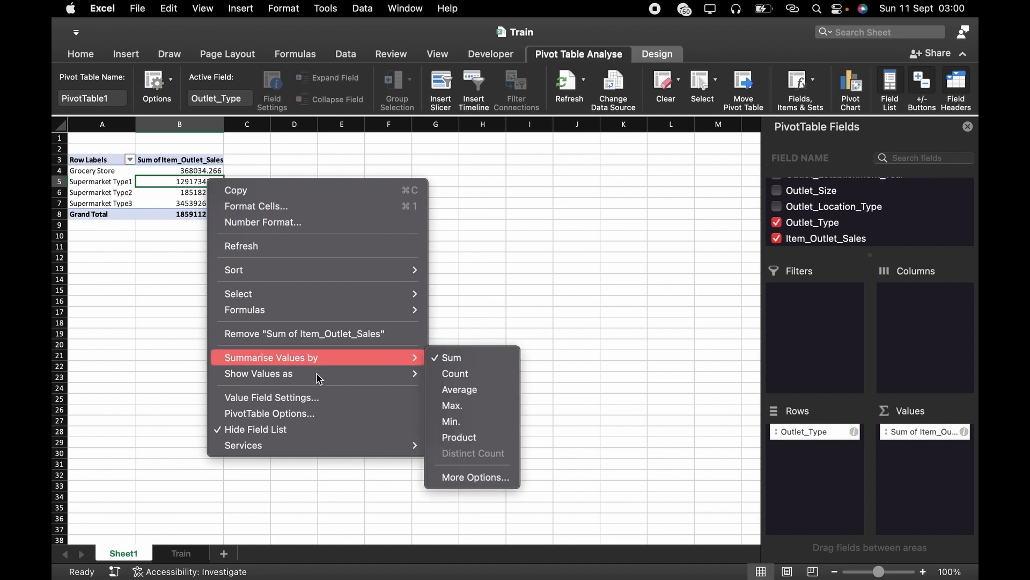
mouse_move(327, 383)
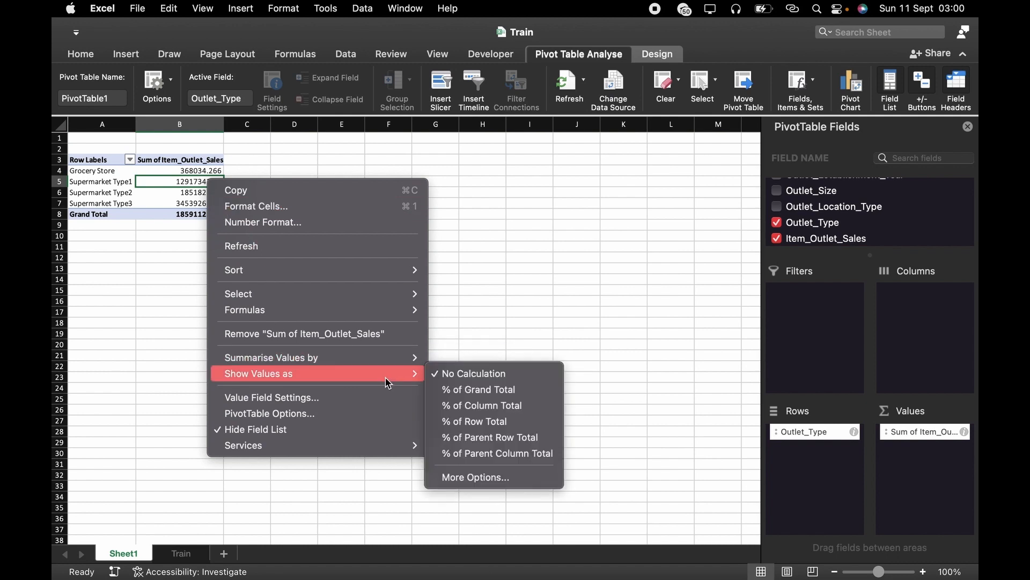
click(495, 410)
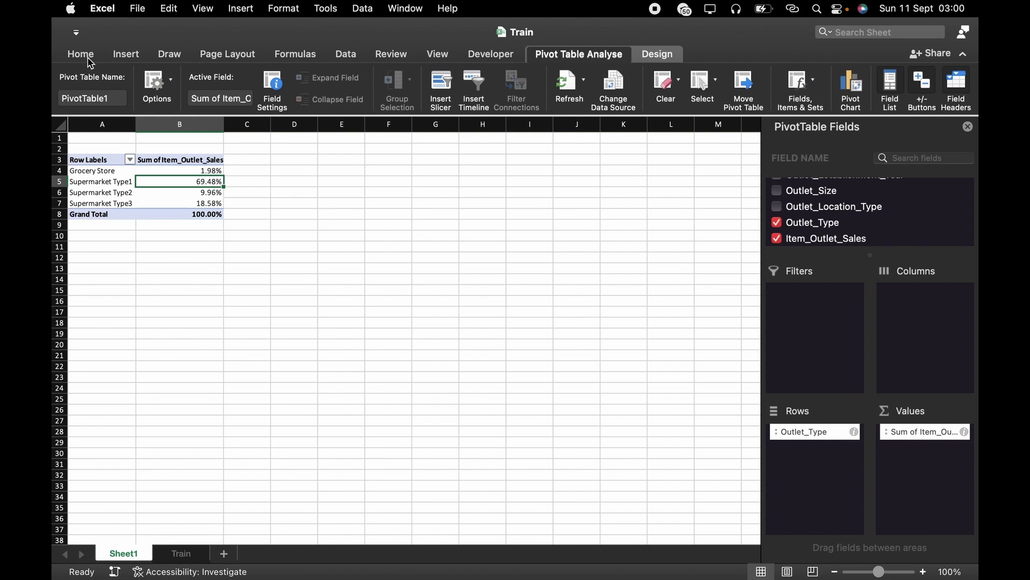
Reduce the outlet type percentages in B4:B7 to zero decimal places.
double_click(85, 56)
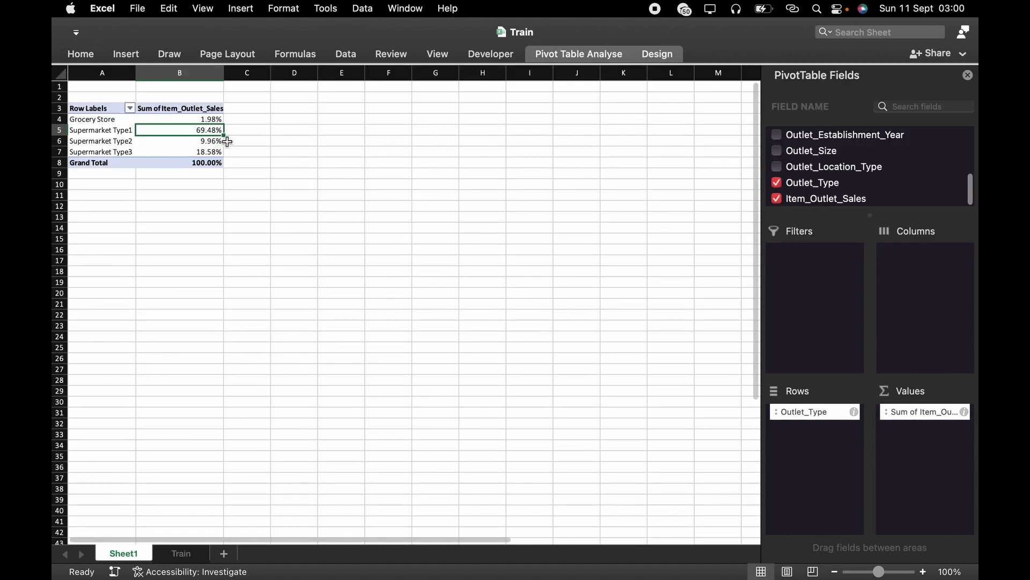
click(86, 53)
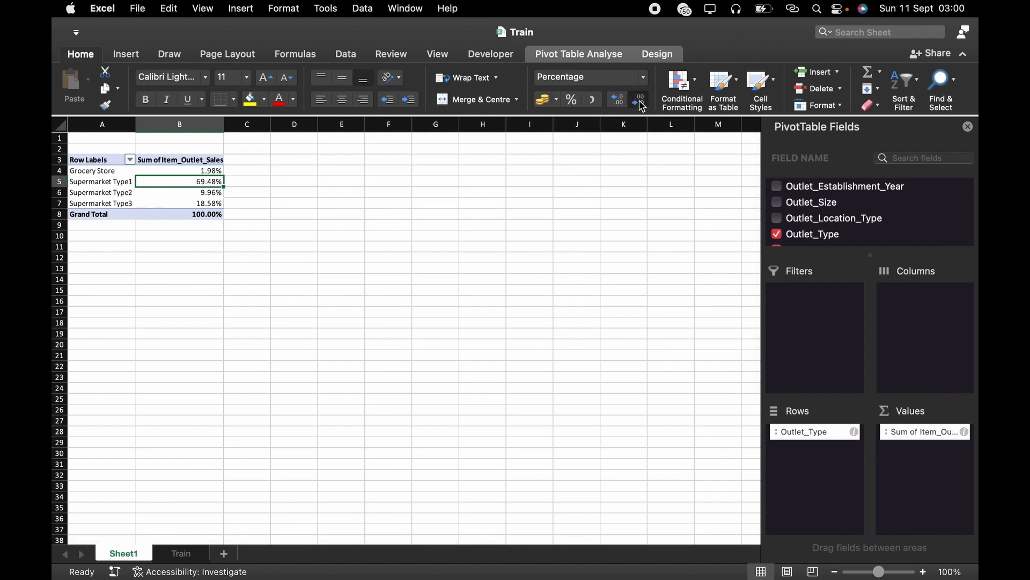
click(640, 101)
click(195, 172)
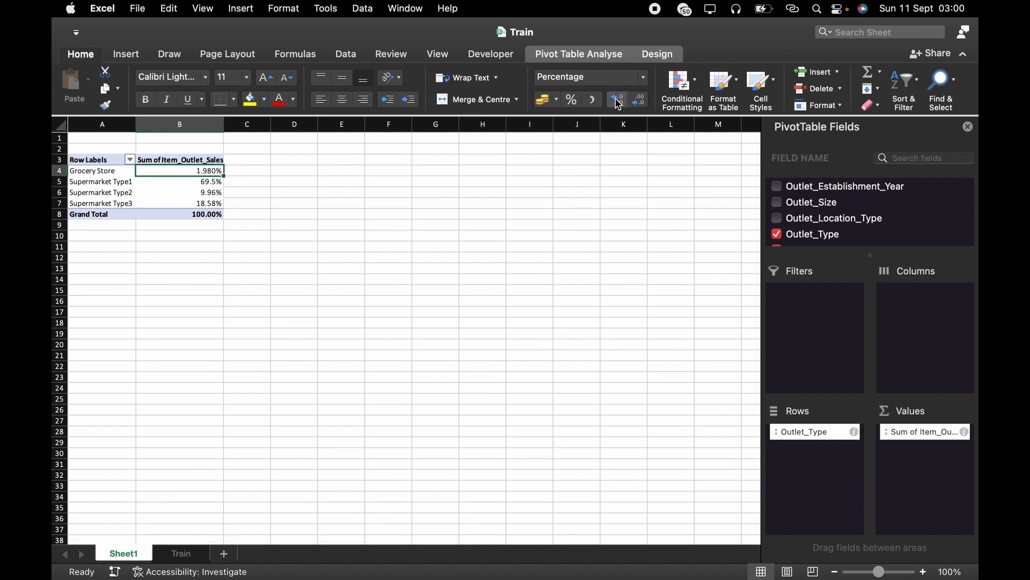
click(640, 100)
click(640, 101)
click(214, 192)
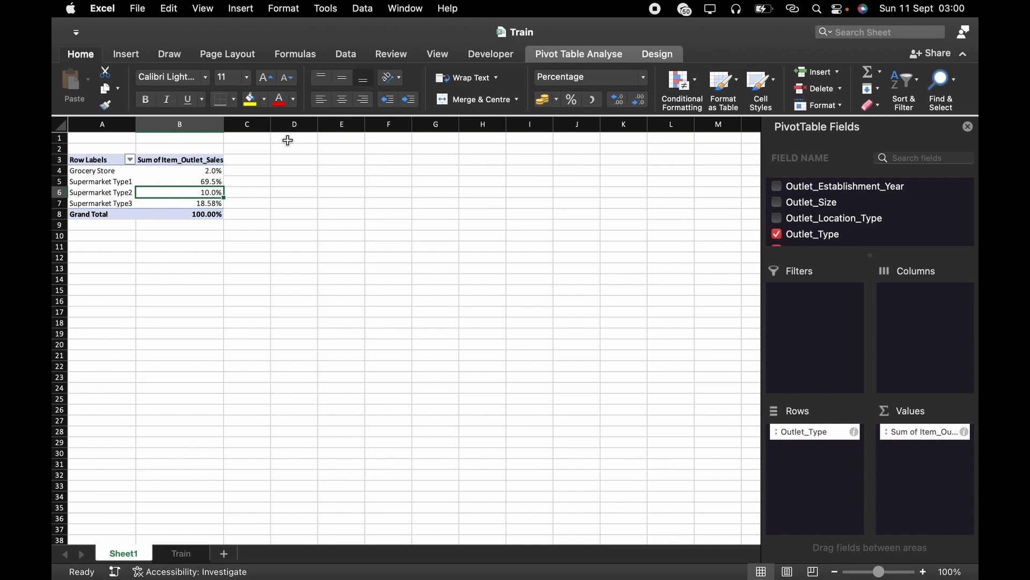
drag(210, 171, 210, 205)
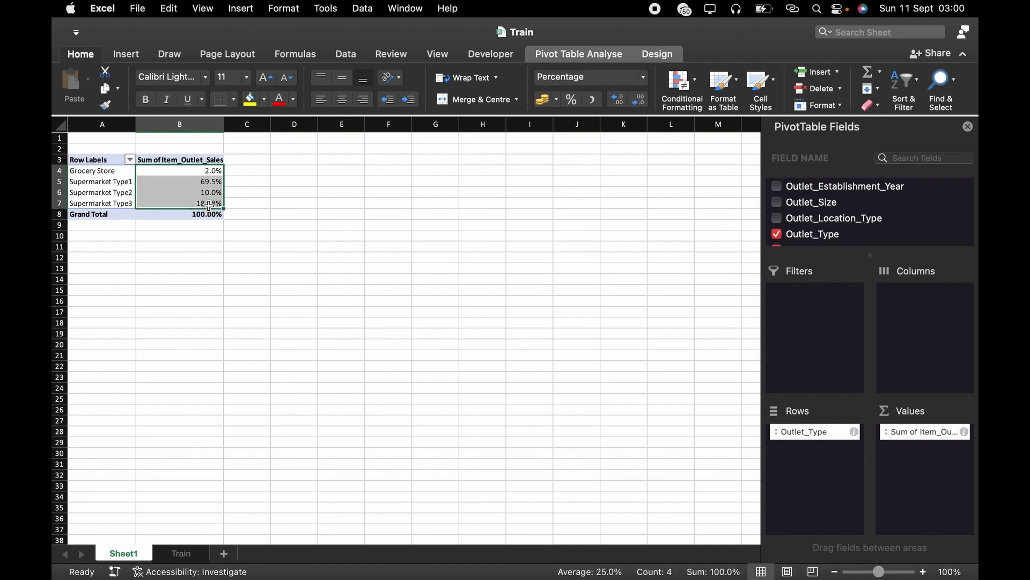
click(641, 100)
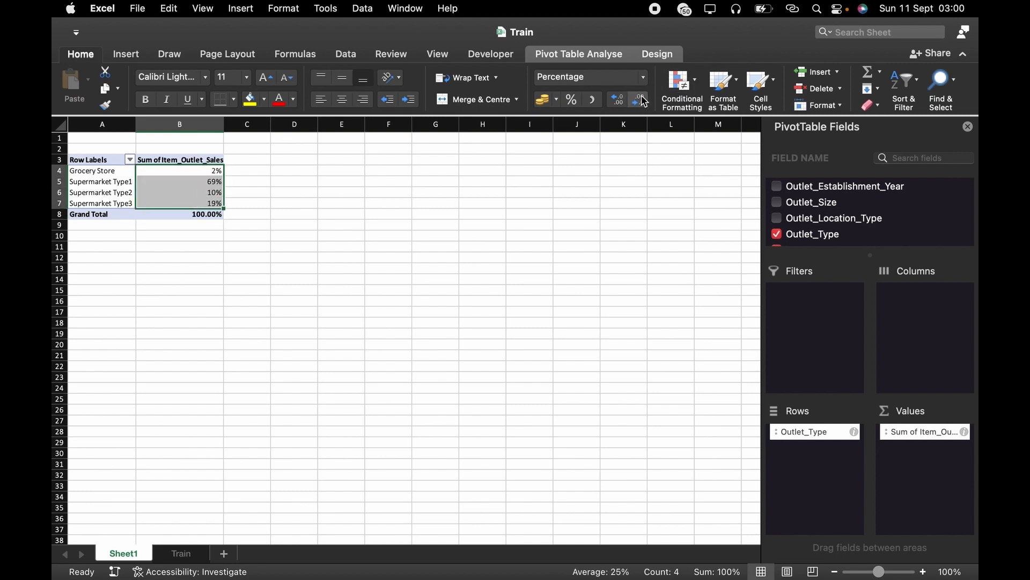
click(424, 205)
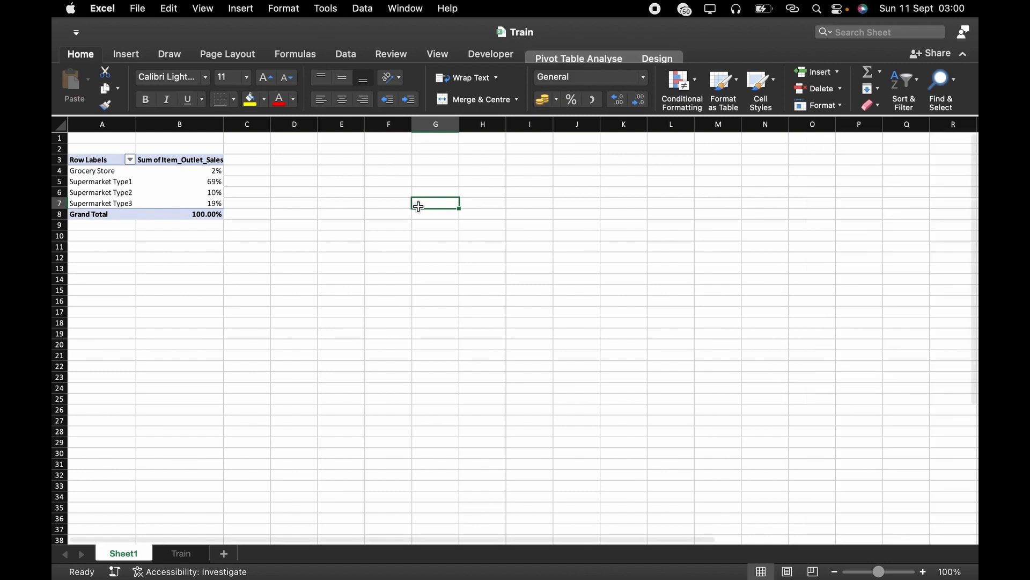
Link D4 to the outlet label in A4, fill it down to D7, and widen column D to fit the labels.
double_click(294, 170)
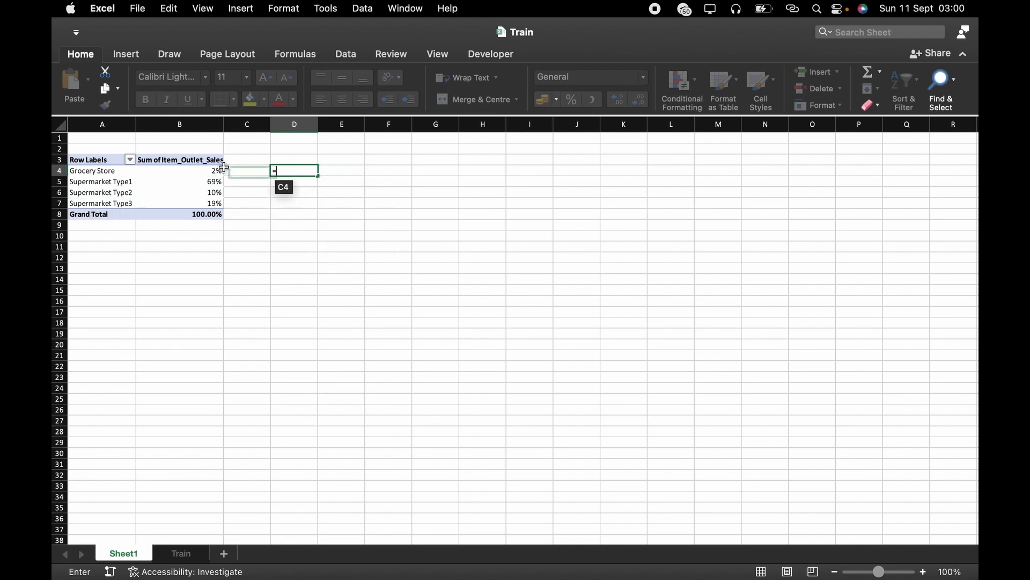
click(88, 172)
key(Return)
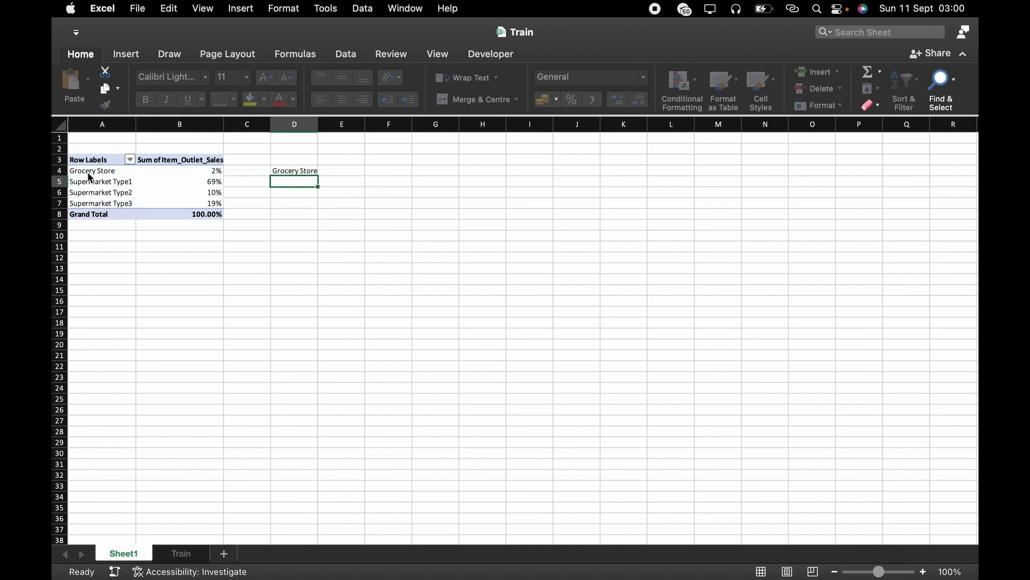
click(309, 173)
drag(318, 179, 318, 209)
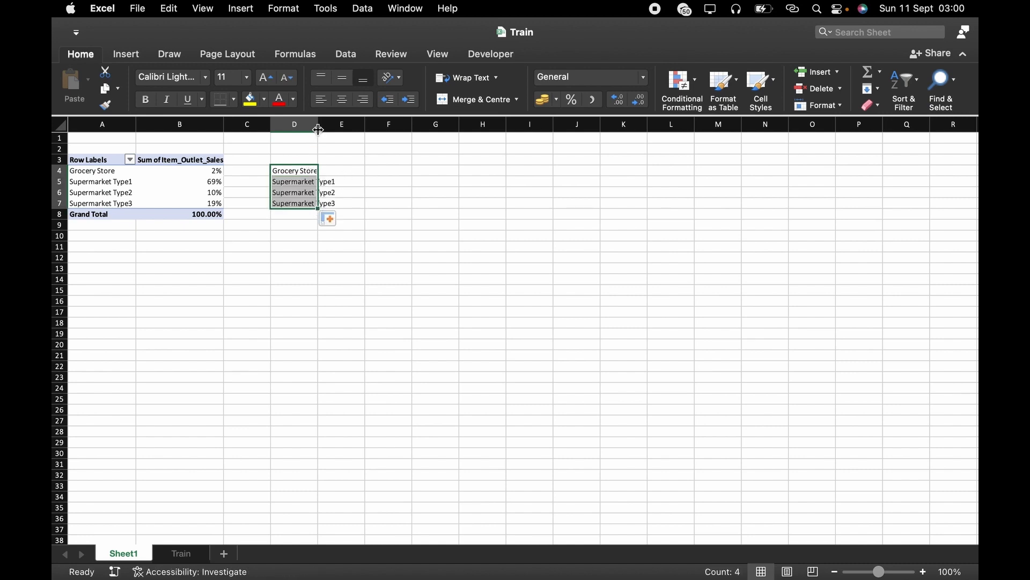
drag(318, 124, 337, 124)
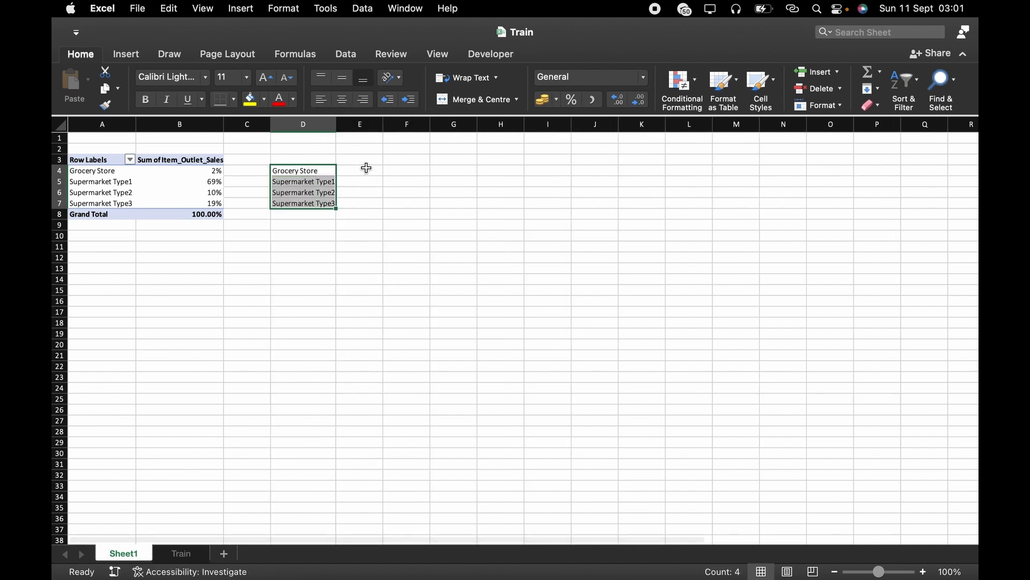
Enter =GETPIVOTDATA("Item_Outlet_Sales",$A$3,"Outlet_Type",D4) in E4, with the item taken from D4.
click(340, 171)
text(=)
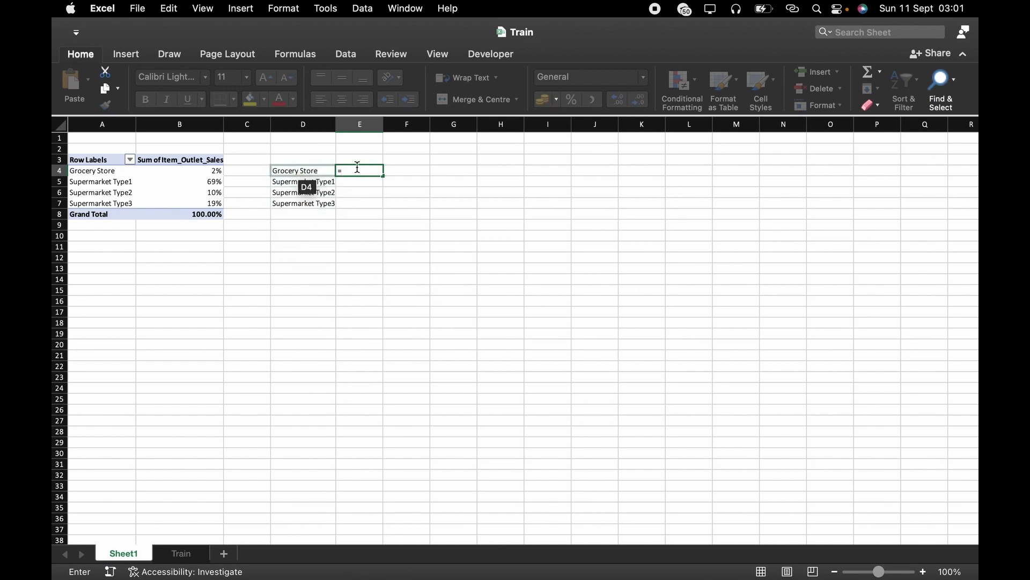
click(213, 171)
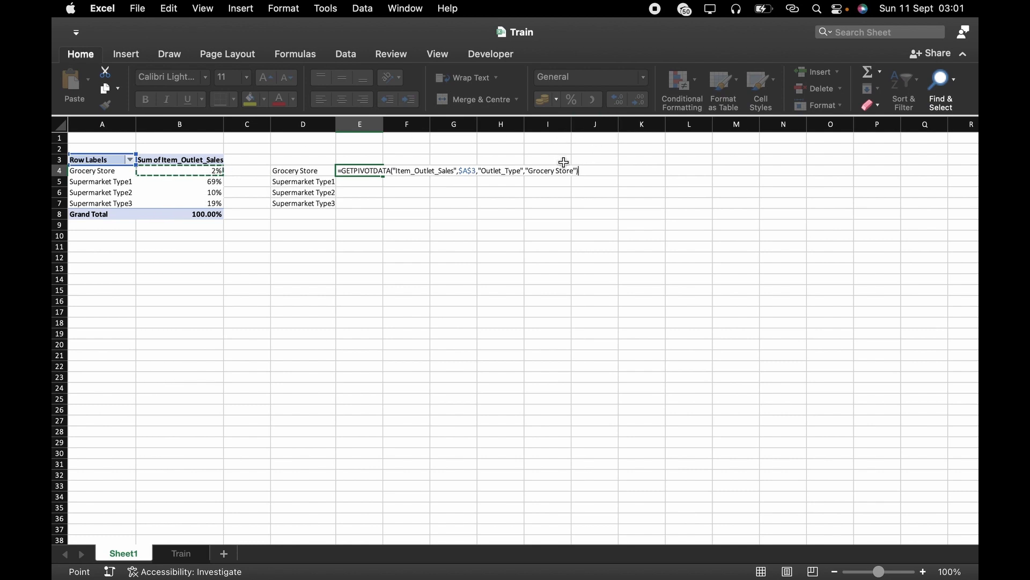
drag(572, 170, 528, 172)
key(BackSpace)
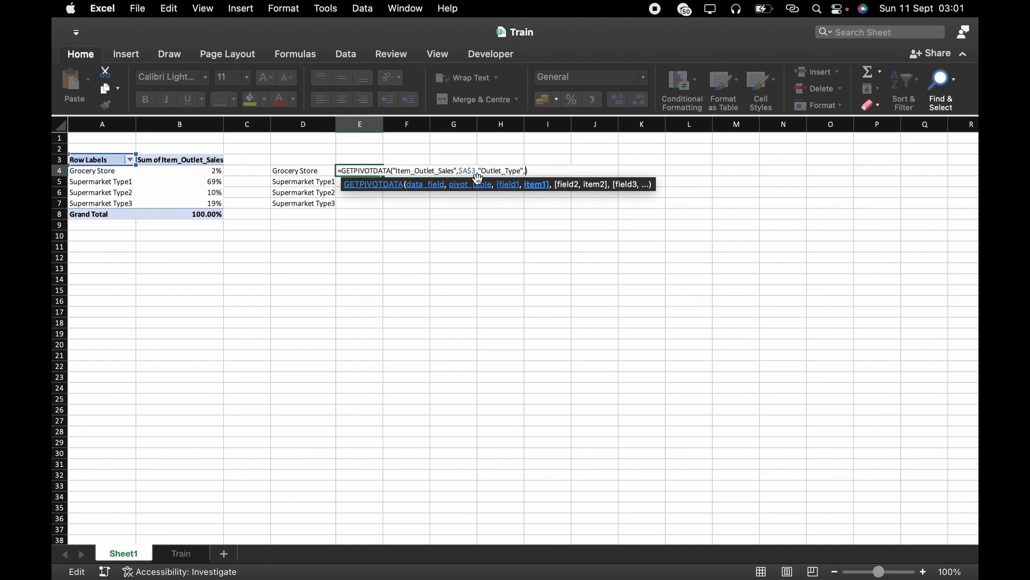
click(313, 170)
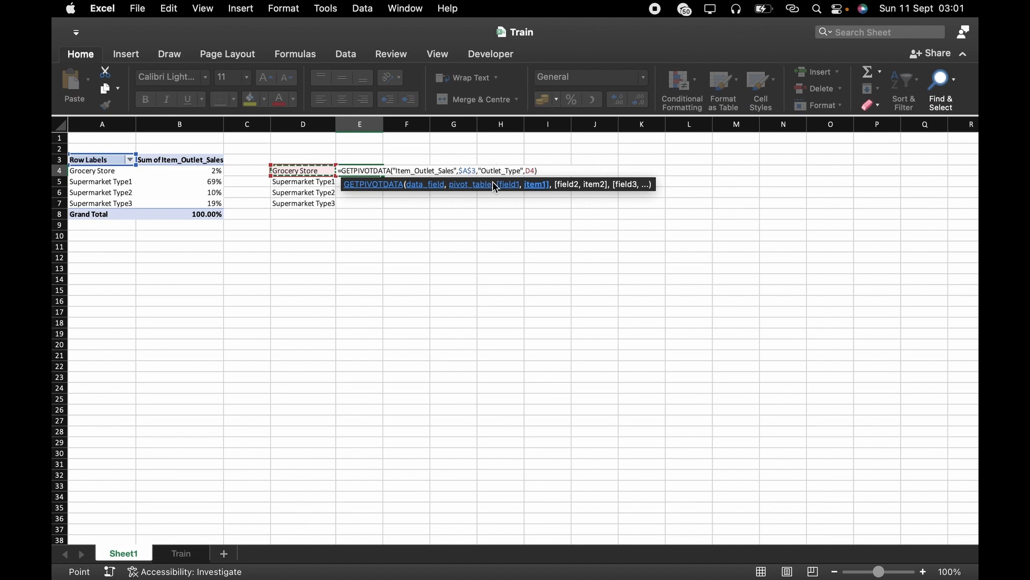
key(Return)
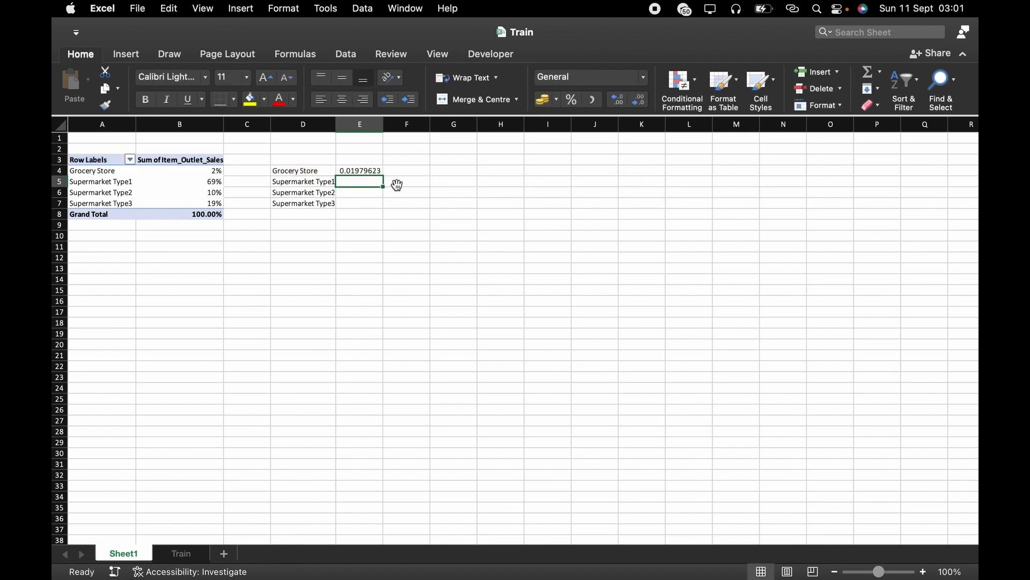
Fill the E4 formula down to E7 and format the cells as percentages.
click(363, 170)
drag(382, 177, 383, 208)
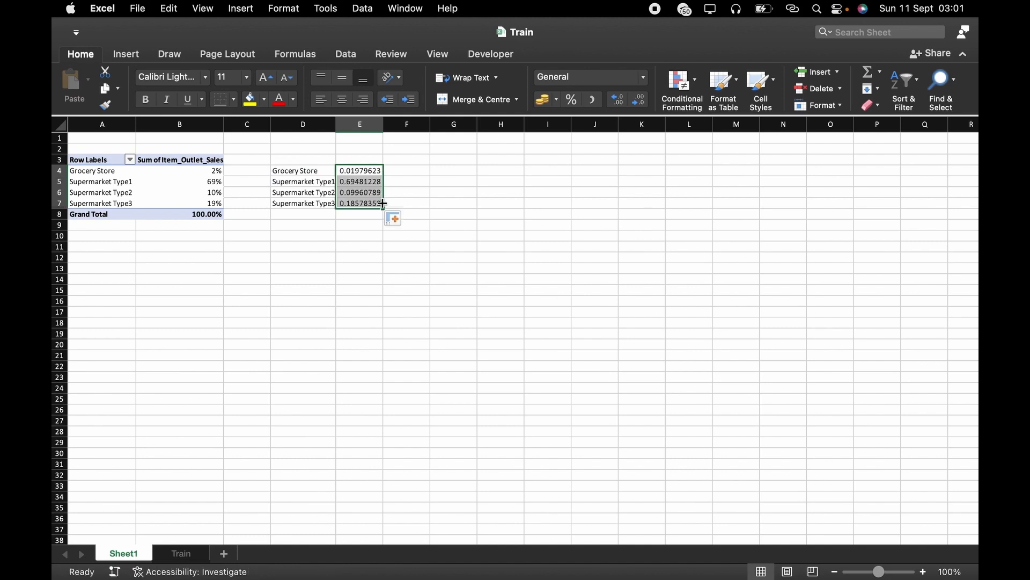
click(573, 99)
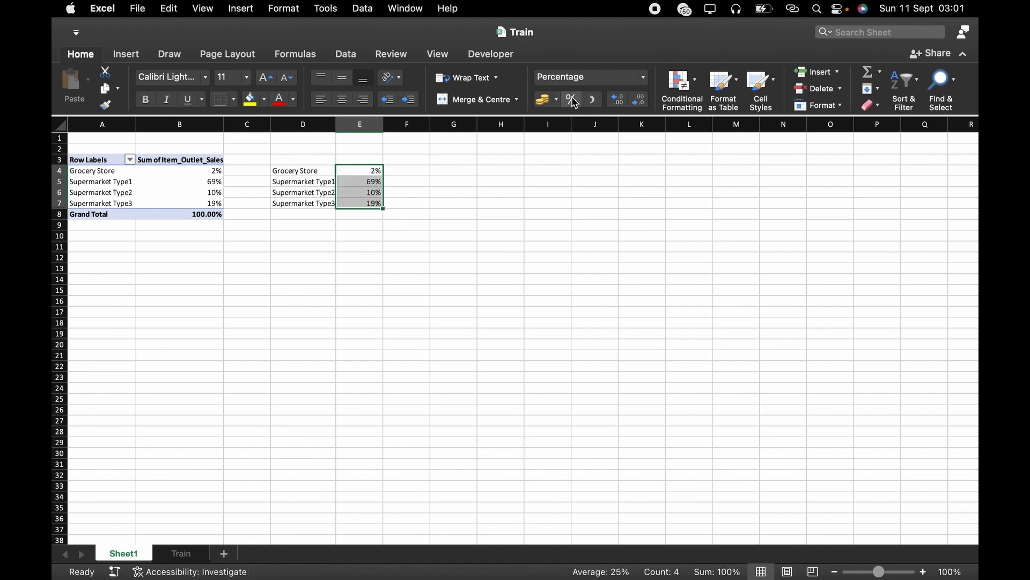
Enter a formula in F4 that references the Grocery Store share in E4.
double_click(409, 170)
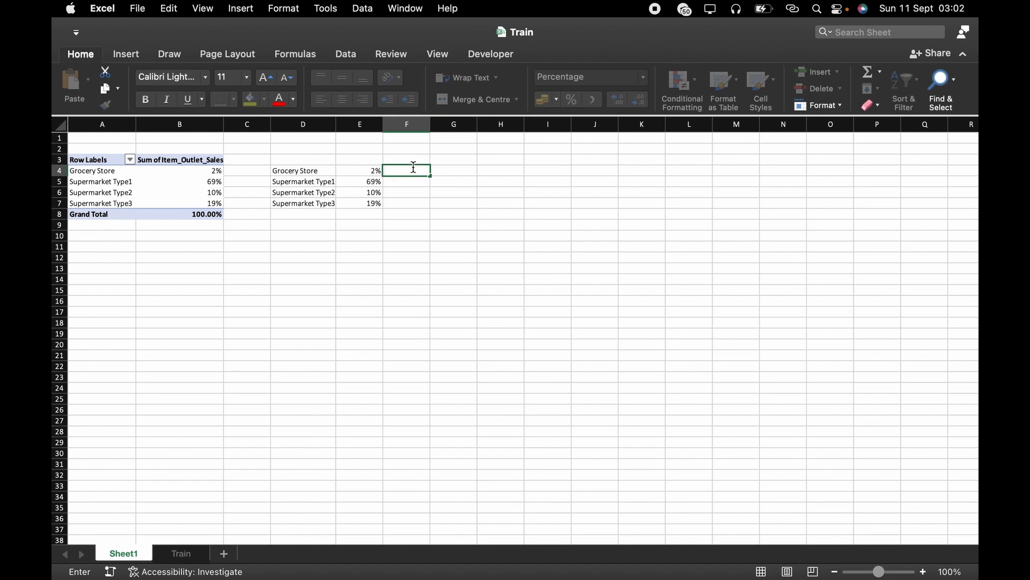
click(371, 170)
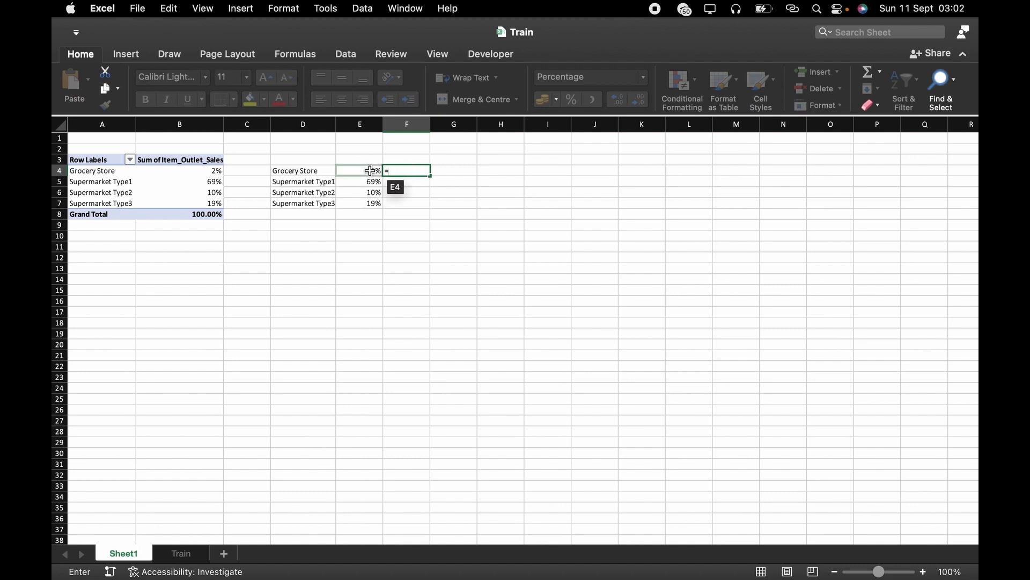
click(370, 170)
key(Return)
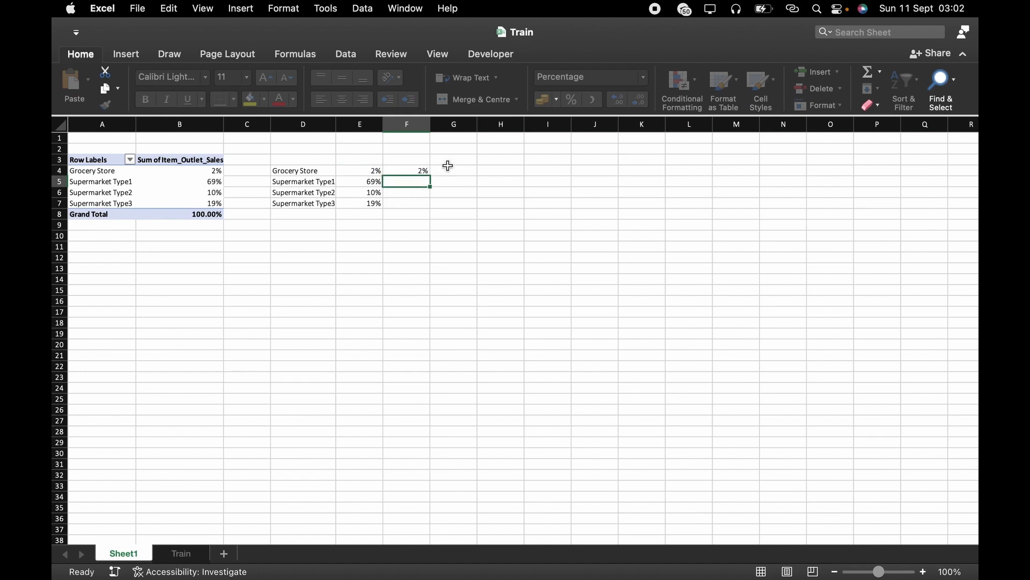
Fill the F4 formula across to H4.
double_click(450, 170)
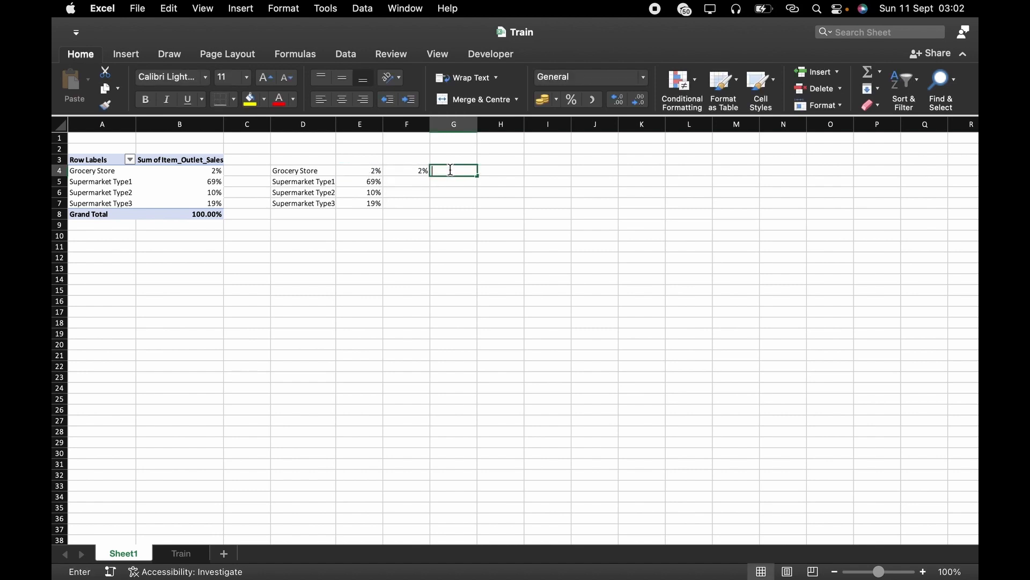
click(413, 170)
drag(430, 176, 508, 176)
Enter =E5 in F5 and fill the formula down and across through H7.
click(407, 184)
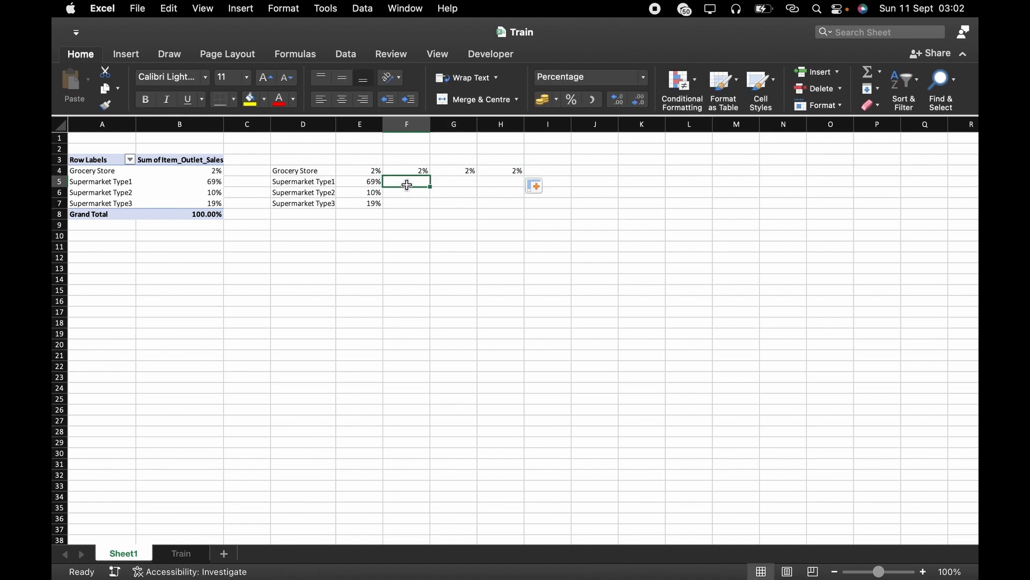
double_click(407, 184)
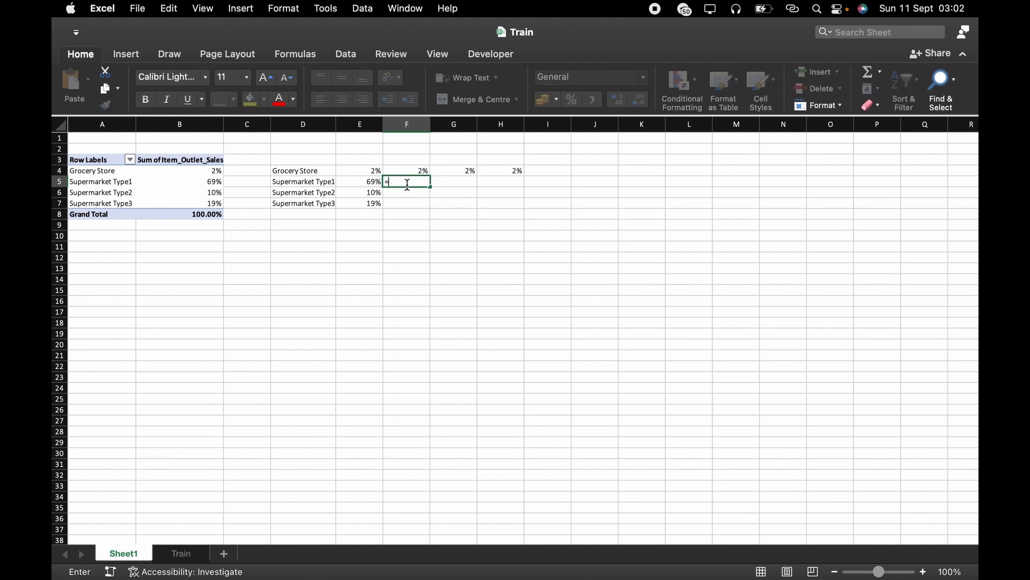
click(367, 181)
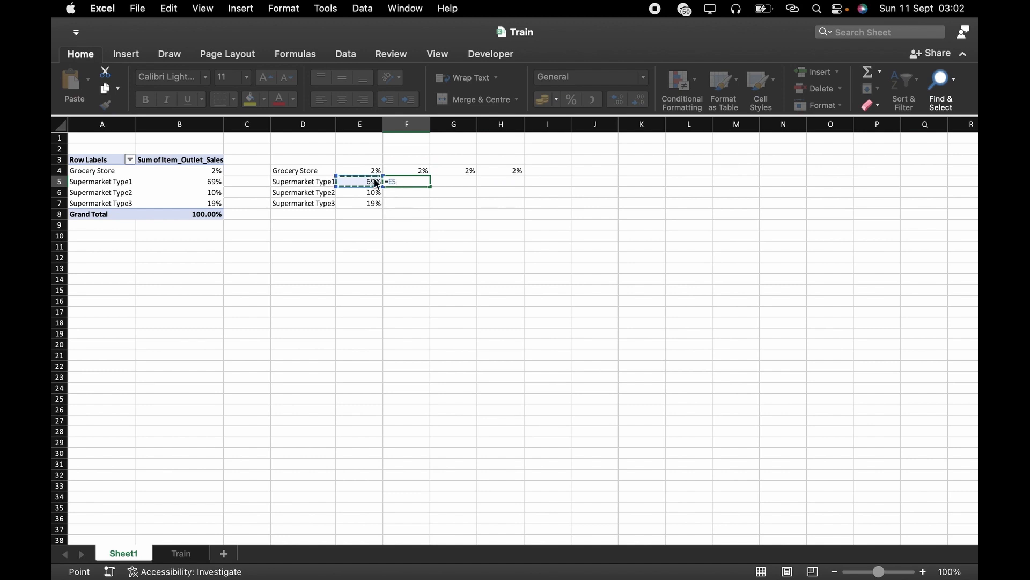
key(Return)
click(420, 182)
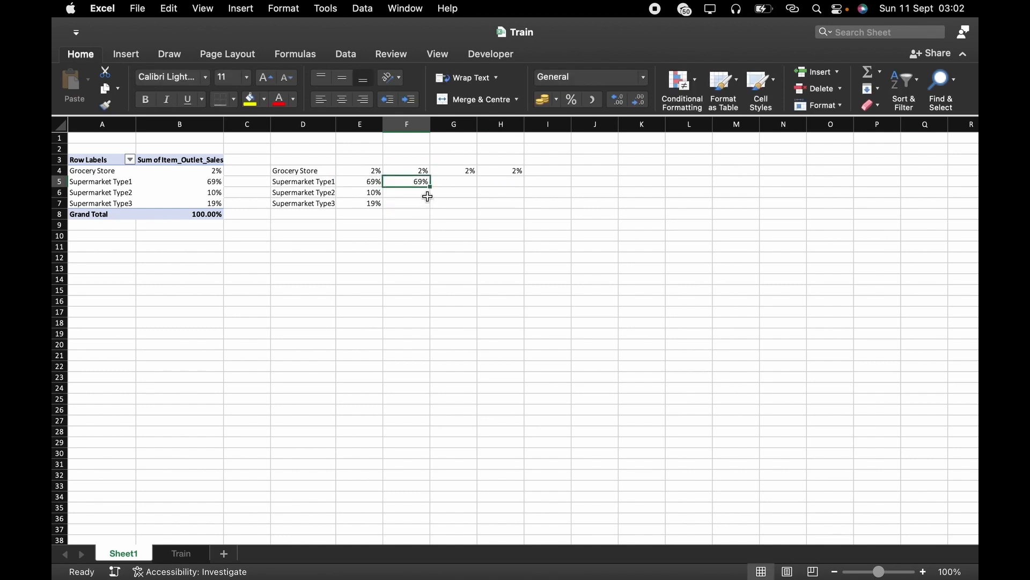
drag(430, 187, 515, 204)
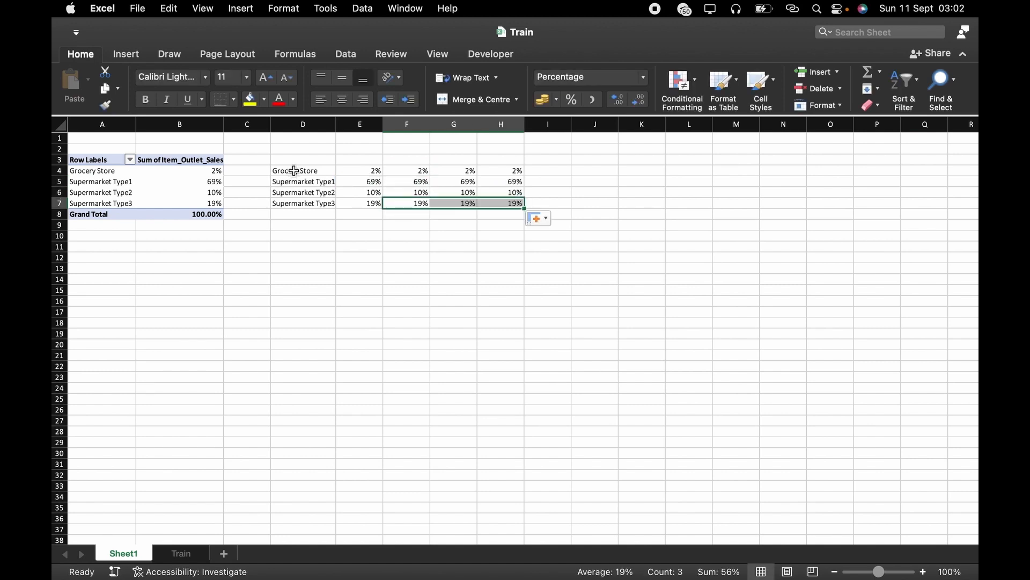
Insert a doughnut chart from the outlet labels and shares in D4:E7.
click(294, 170)
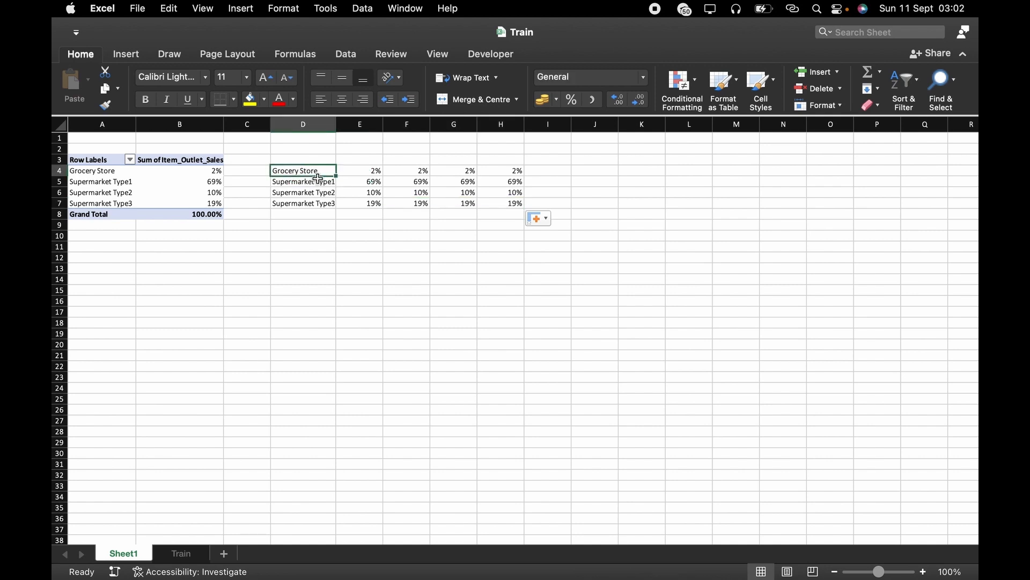
drag(317, 179, 353, 206)
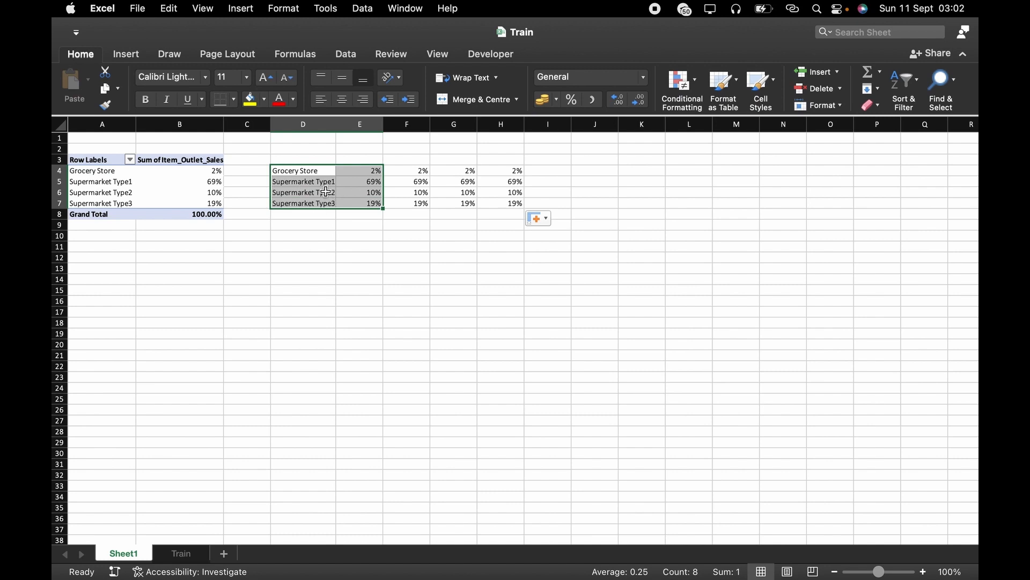
click(127, 54)
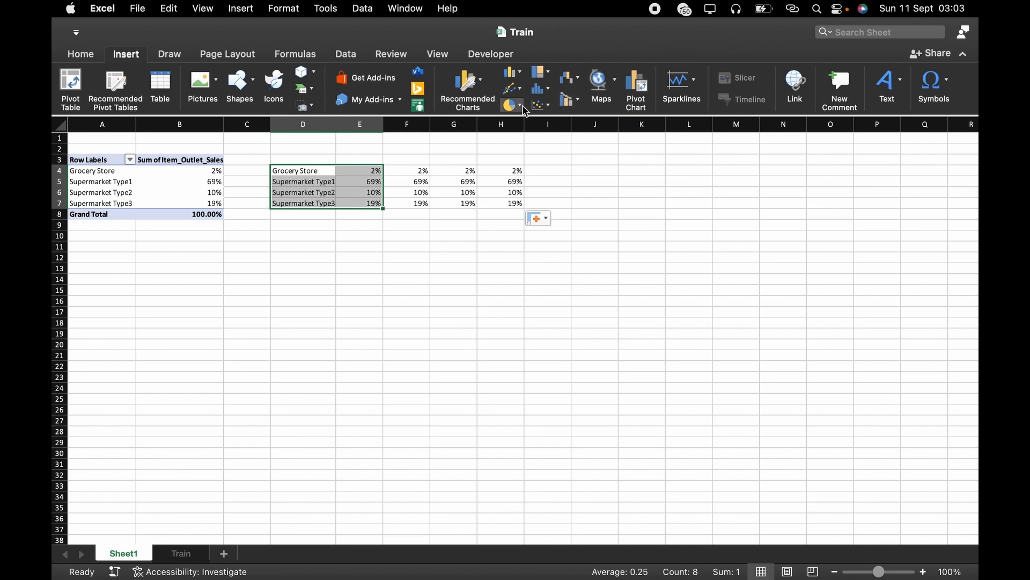
click(524, 109)
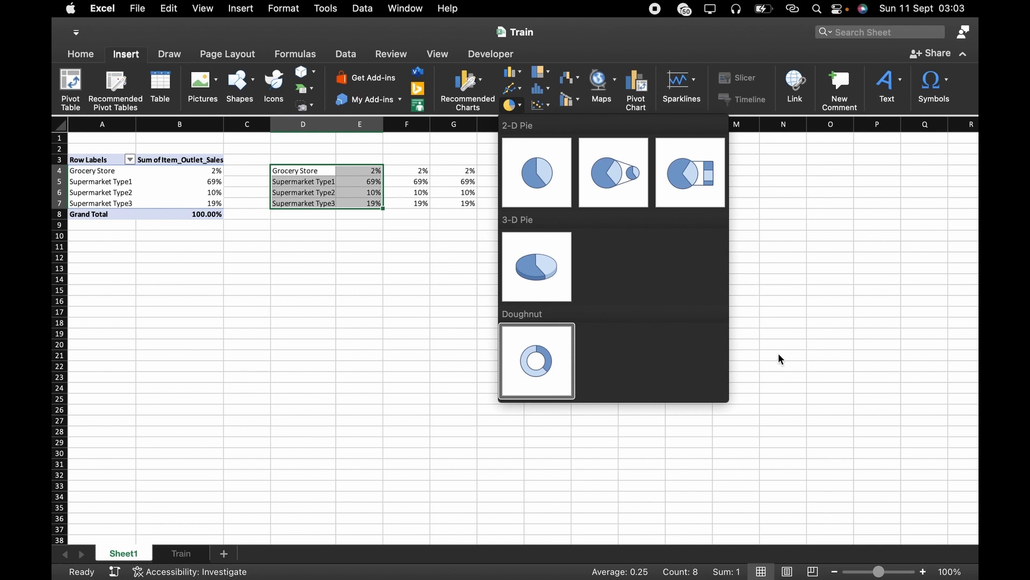
key(Return)
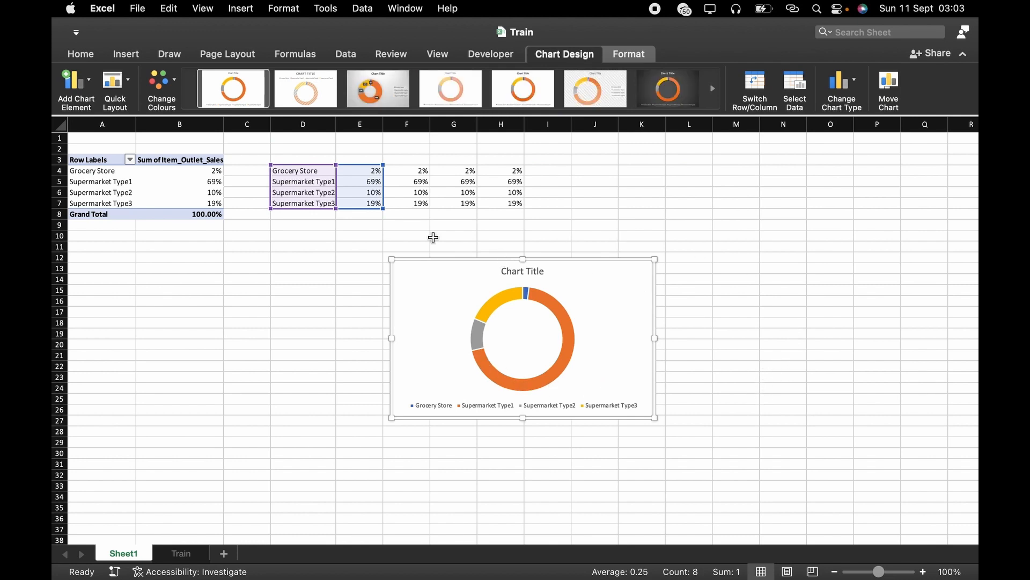
Extend the doughnut chart's data range to include columns F to H, and enlarge the chart to span about rows 12 to 41.
drag(381, 208, 512, 212)
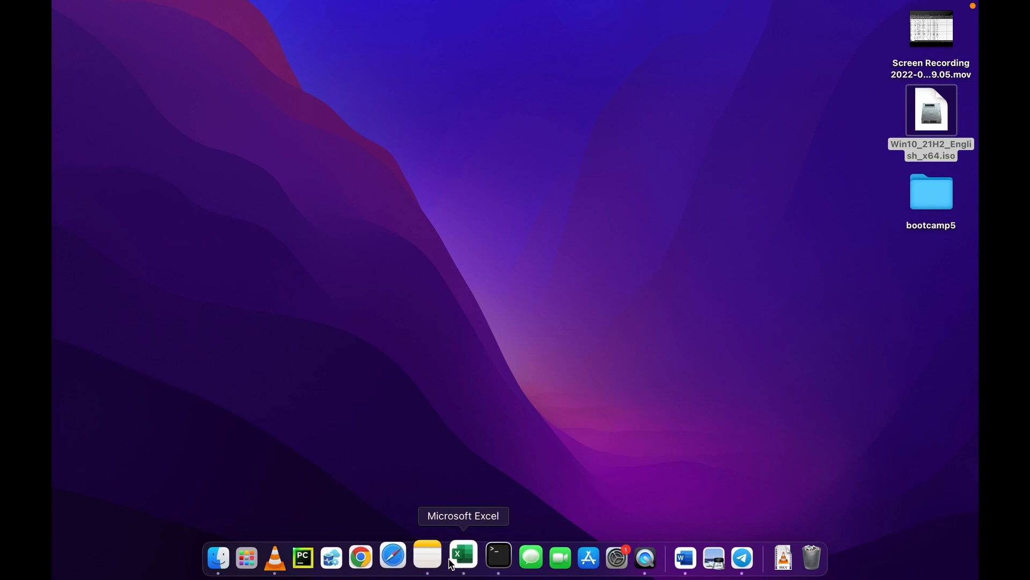
click(450, 561)
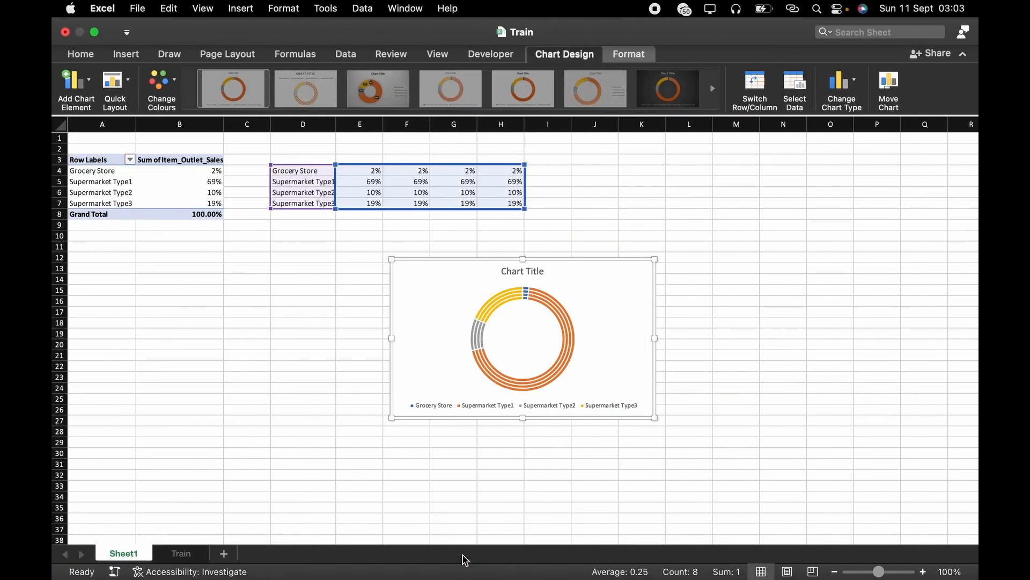
scroll(743, 304, down, 5)
scroll(743, 304, right, 2)
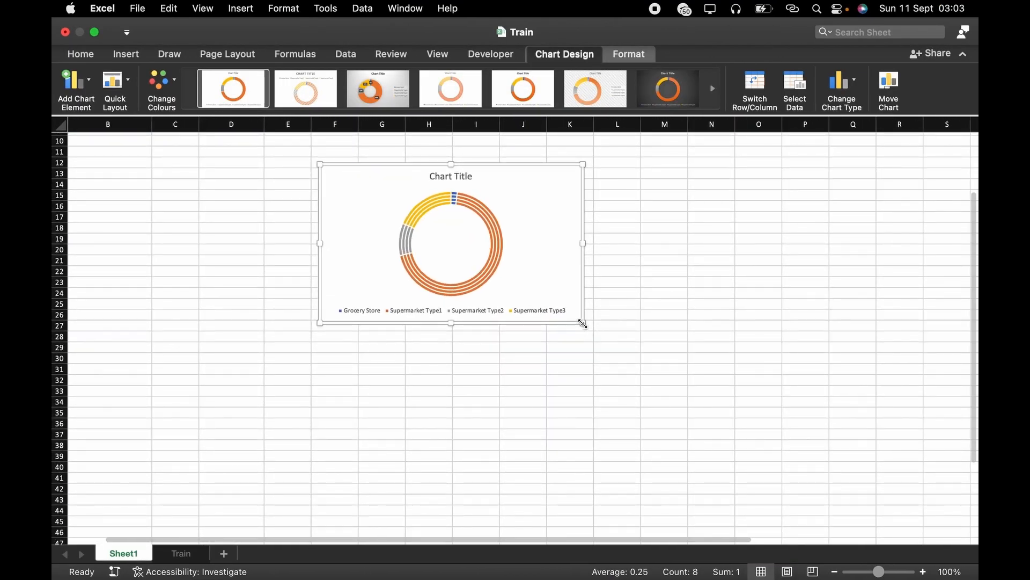
drag(584, 323, 779, 481)
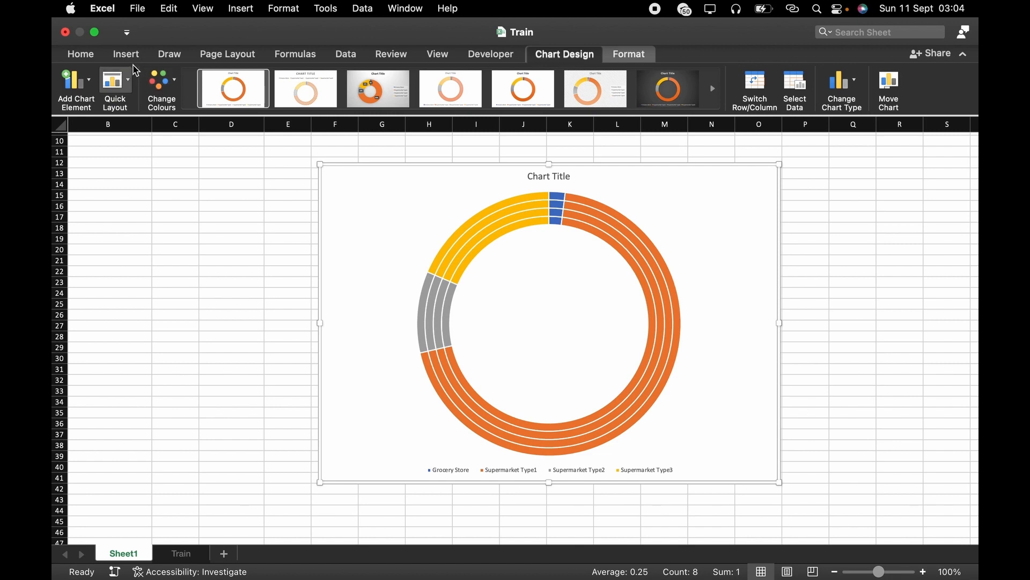
Draw a rectangle about 9.28" high and 16.92" wide over the chart and fill it with black.
click(128, 58)
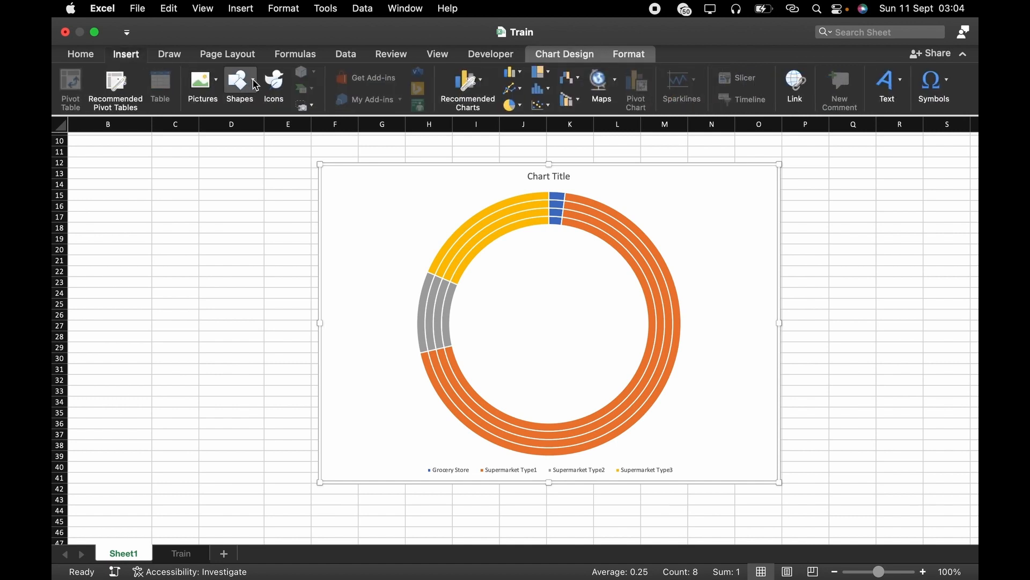
click(255, 85)
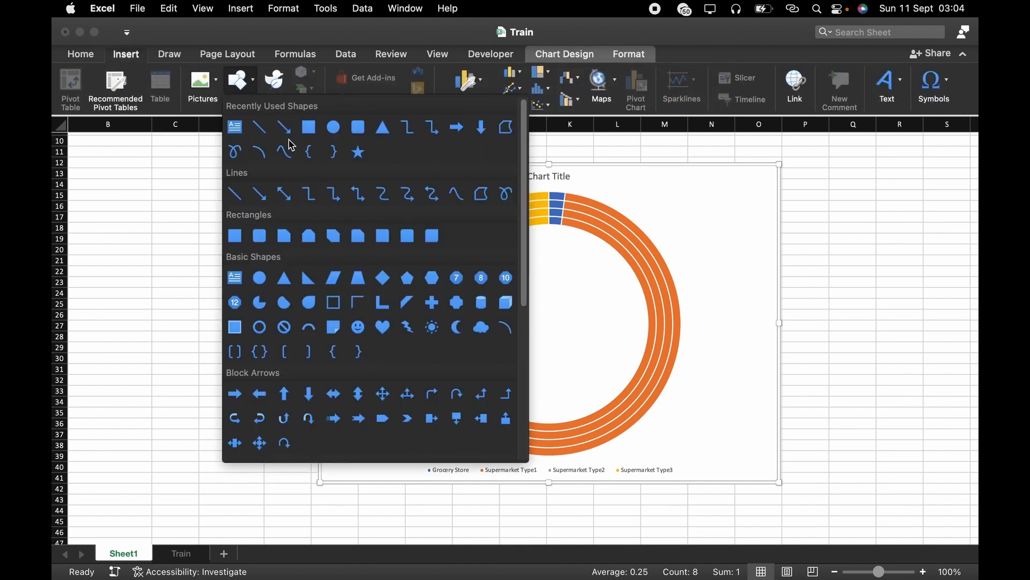
click(239, 241)
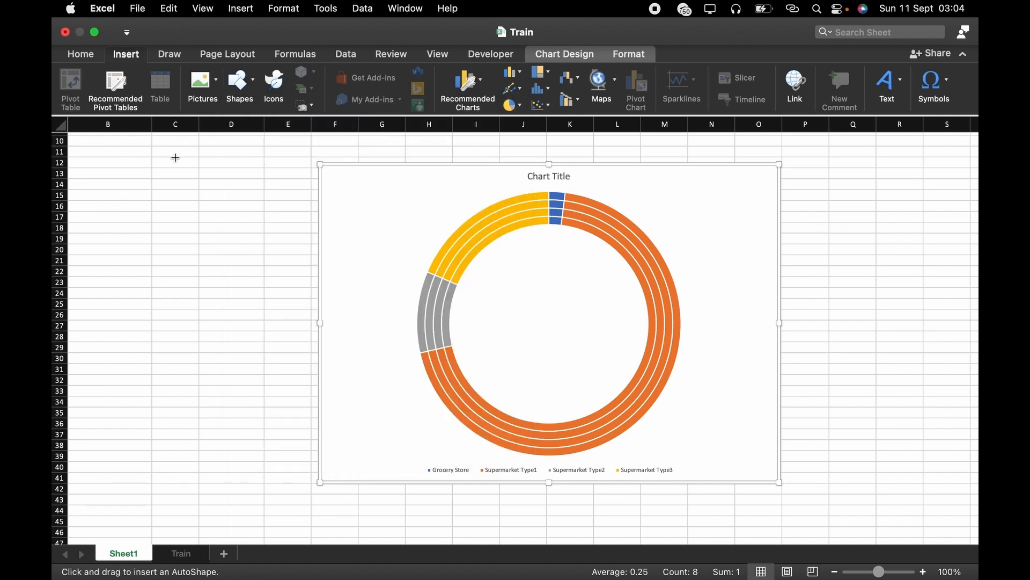
mouse_move(85, 152)
mouse_down()
mouse_move(389, 249)
mouse_move(591, 349)
mouse_move(863, 451)
mouse_move(964, 542)
mouse_move(971, 576)
mouse_up()
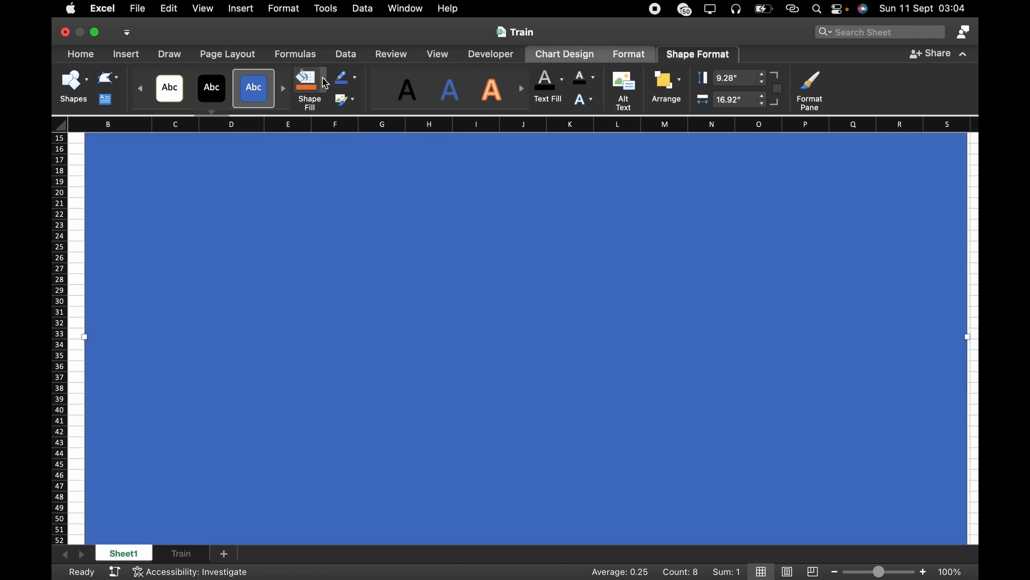
click(324, 83)
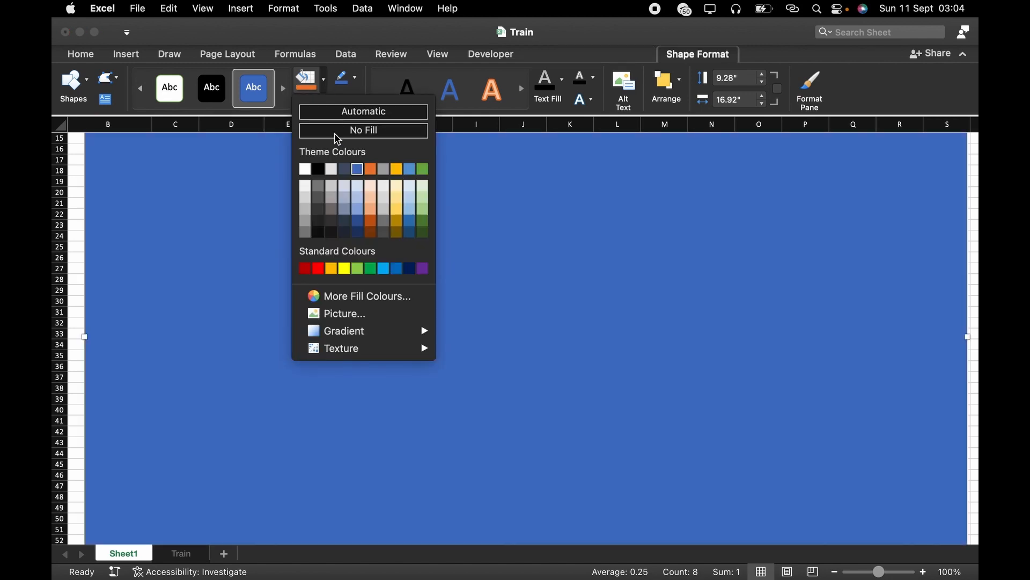
click(320, 169)
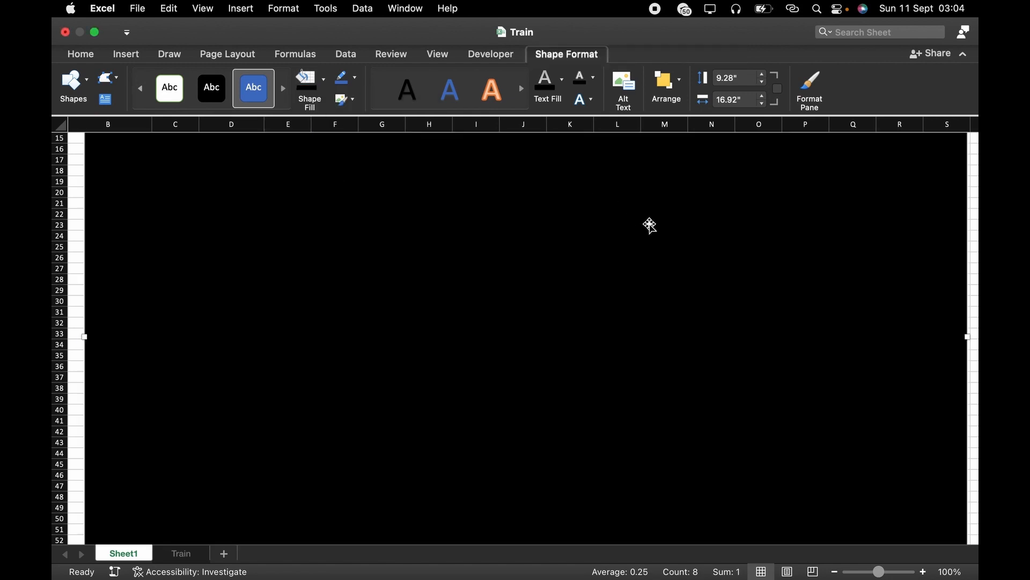
Move the black rectangle aside to expose the doughnut chart, and bring the chart to the front.
scroll(651, 225, up, 5)
scroll(651, 226, right, 2)
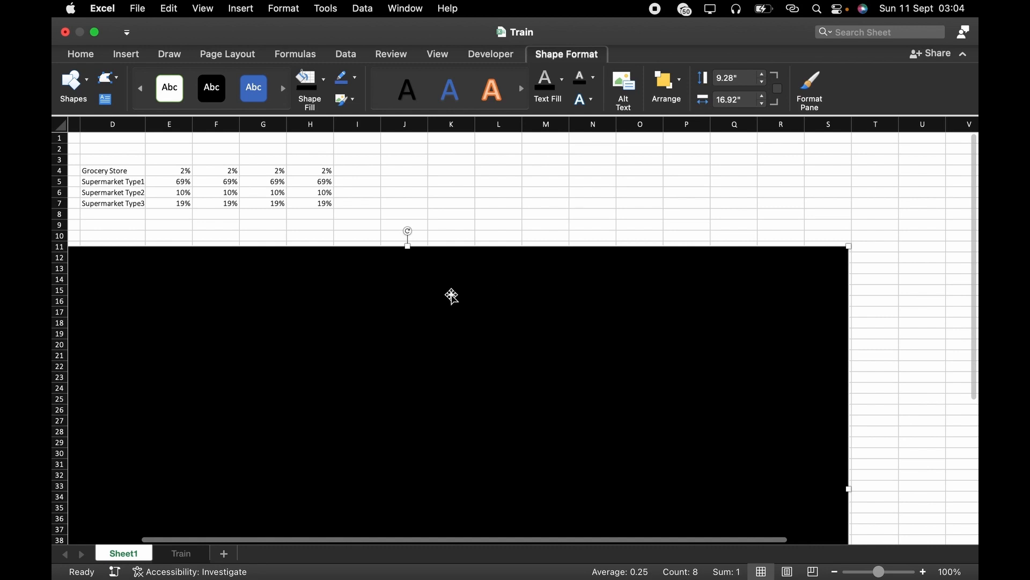
drag(451, 294, 954, 217)
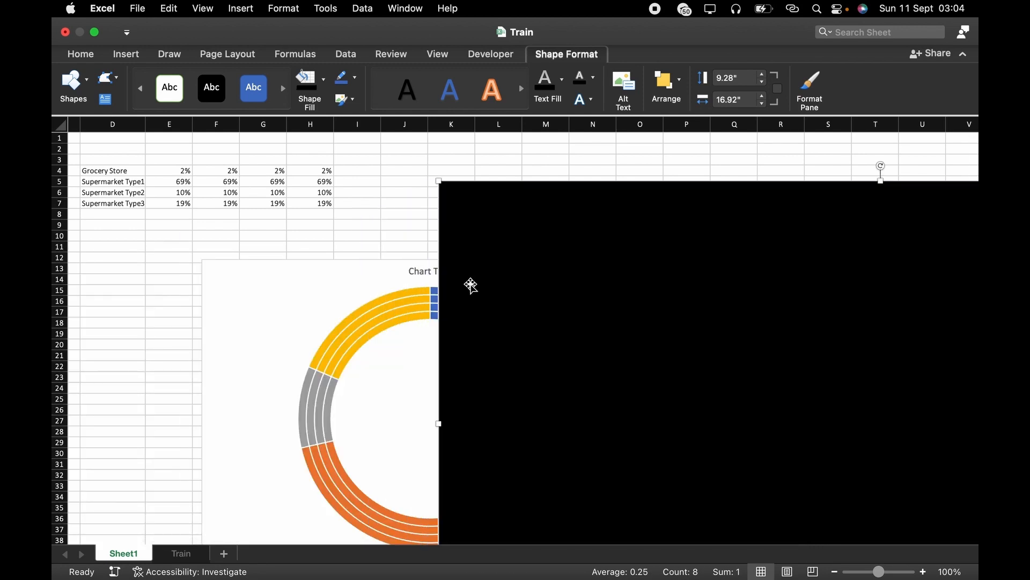
click(307, 294)
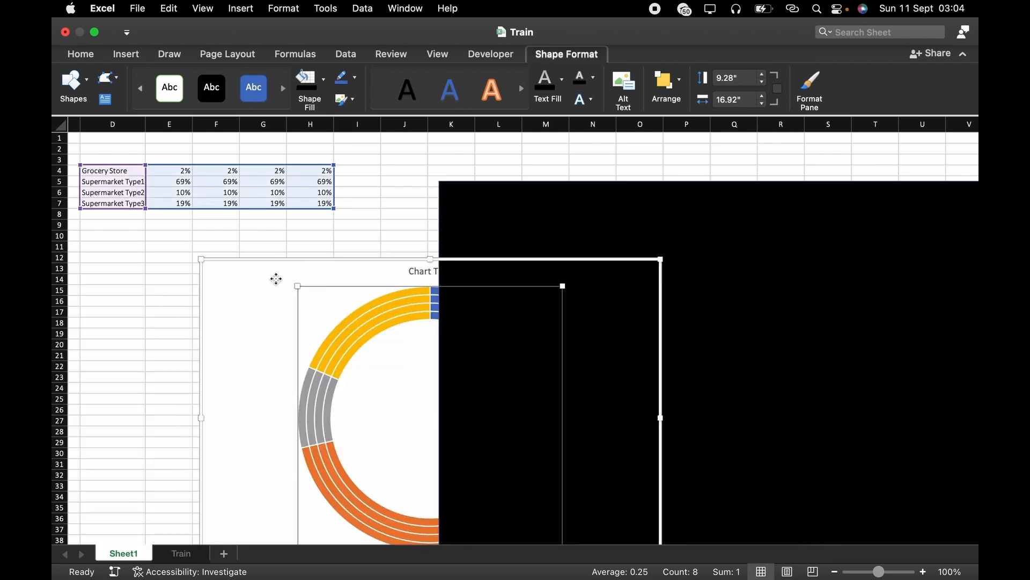
drag(243, 284, 259, 275)
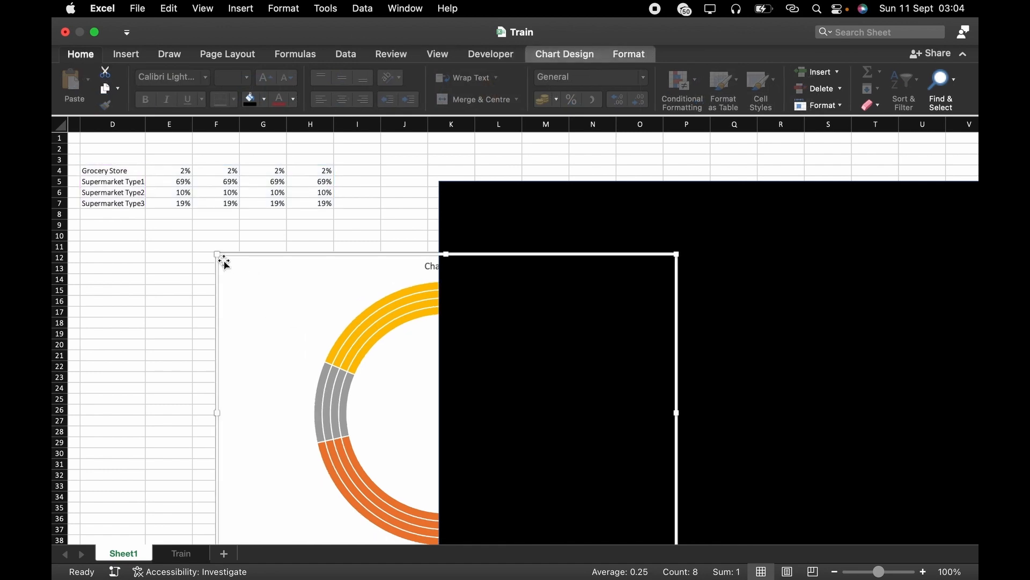
right_click(217, 253)
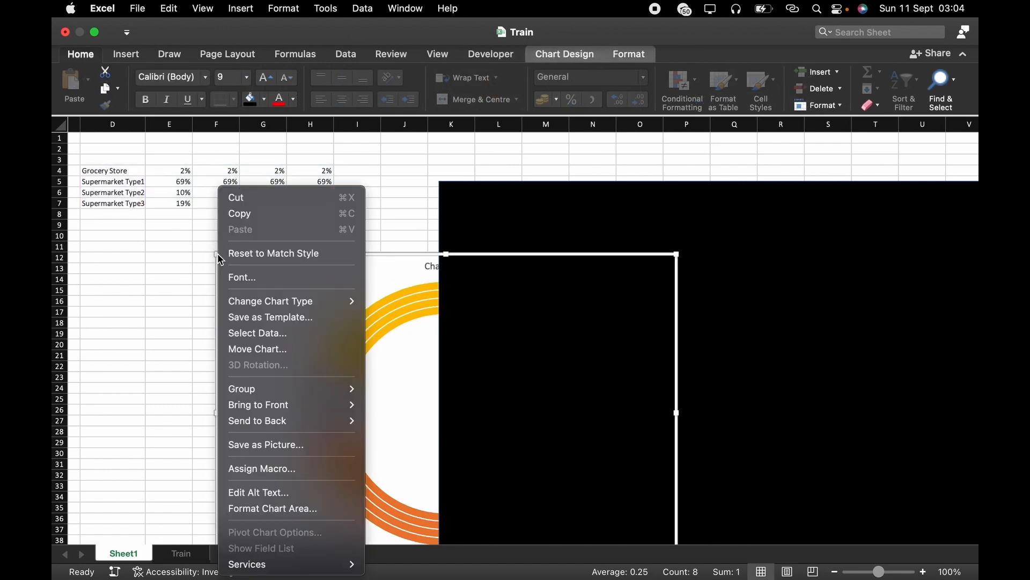
mouse_move(287, 307)
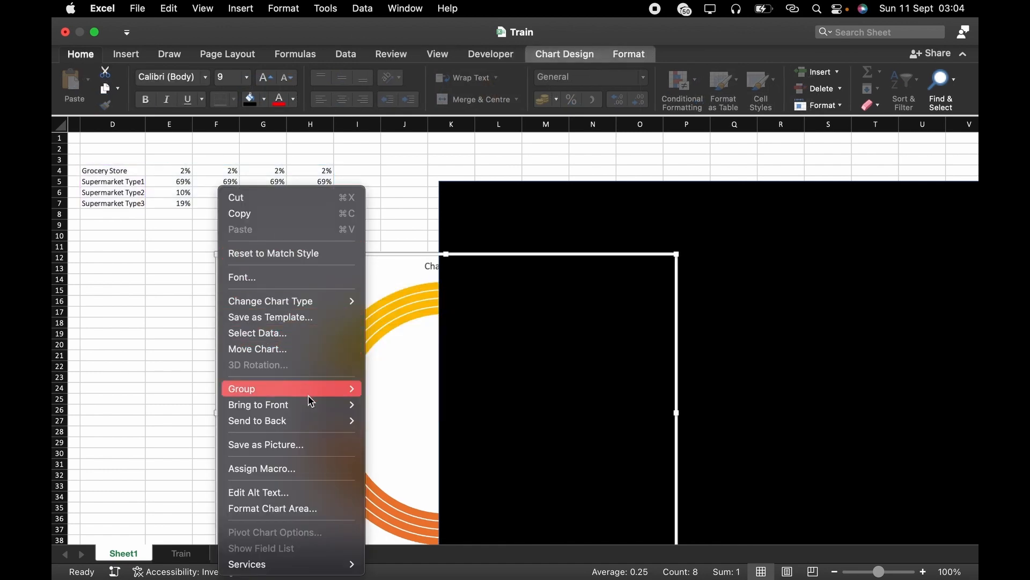
mouse_move(314, 407)
click(395, 405)
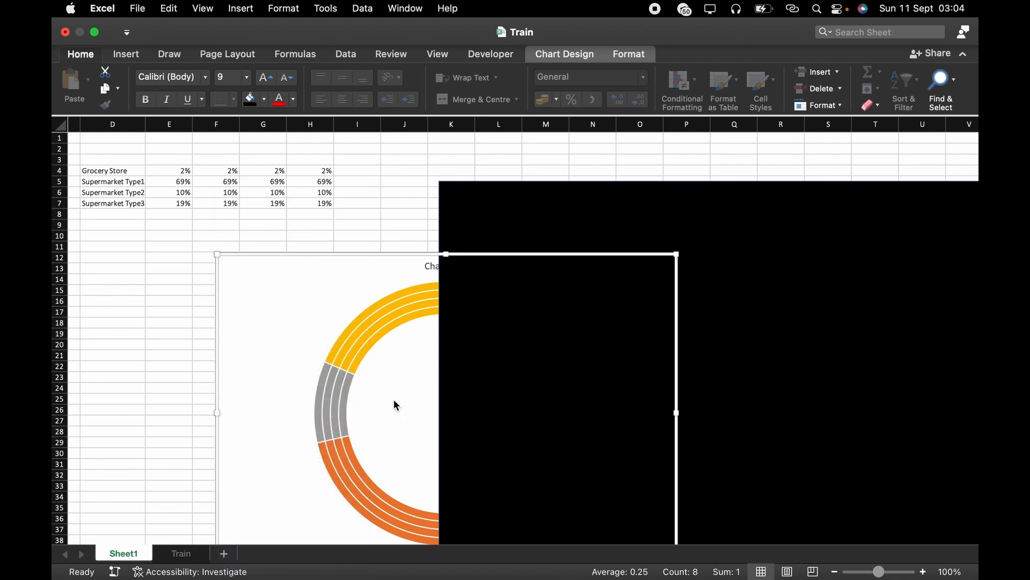
Place the black rectangle behind the chart from row 1, and widen it to just past column Z with the ribbon collapsed.
drag(713, 219, 285, 171)
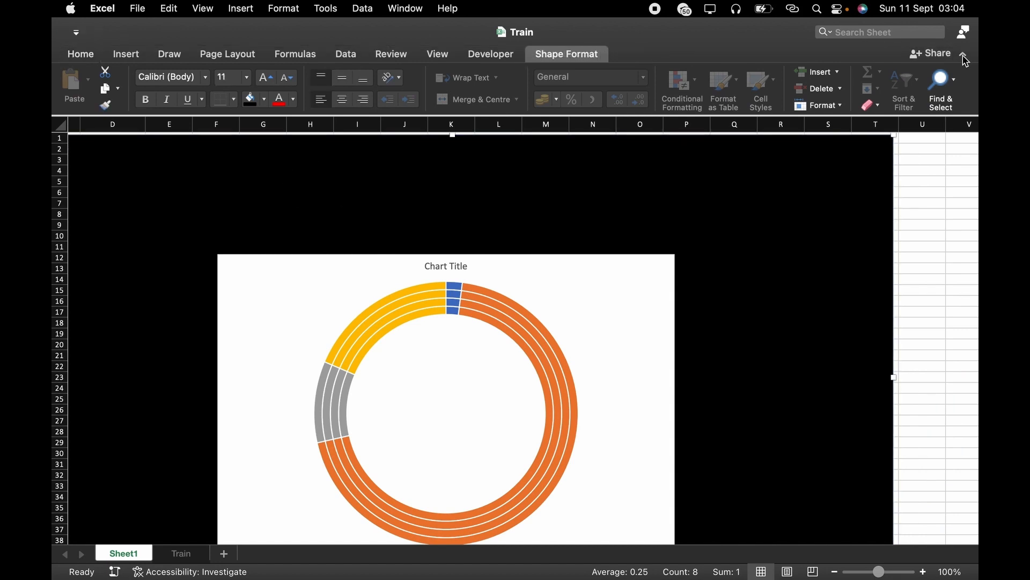
click(965, 54)
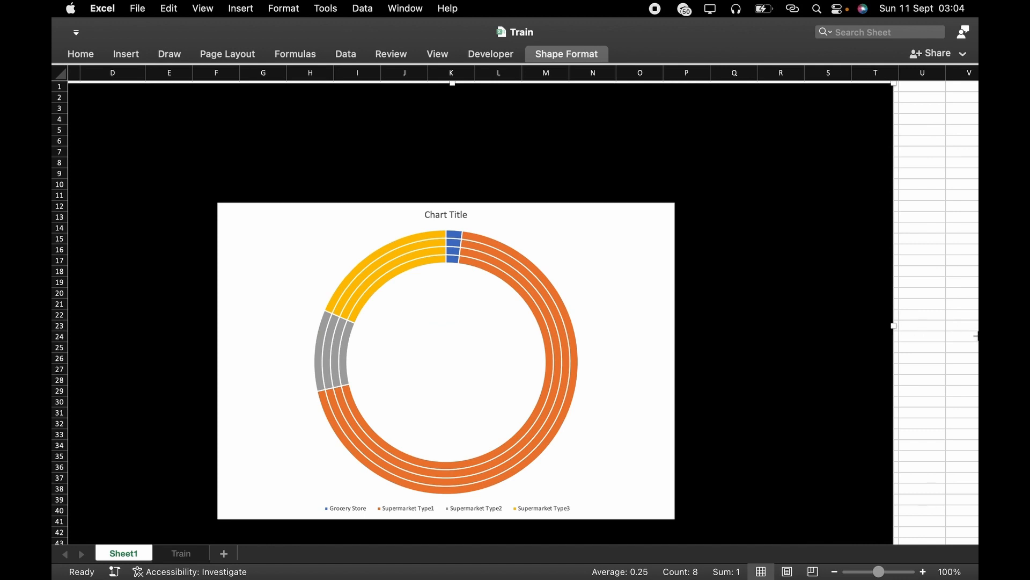
drag(976, 336, 977, 338)
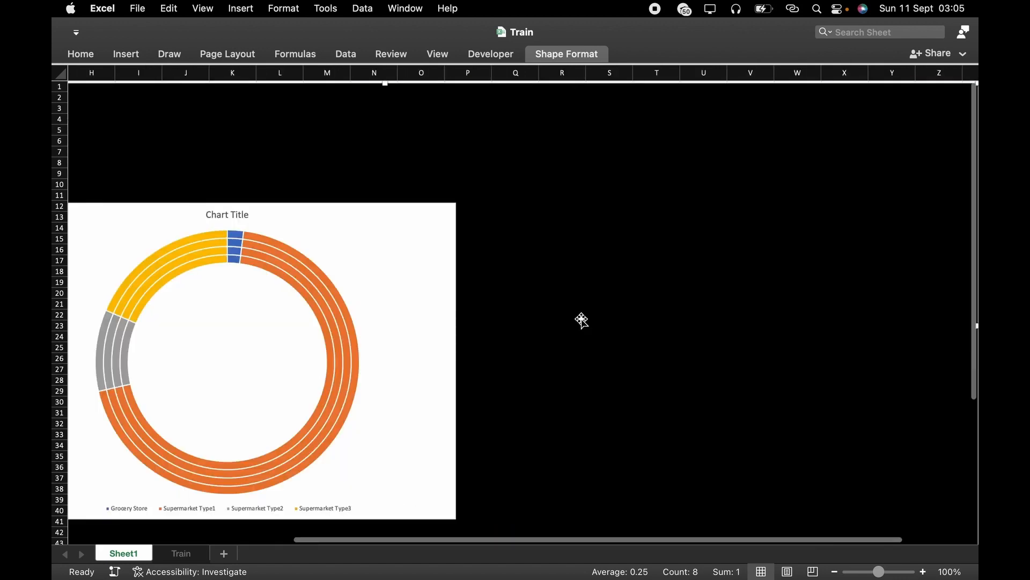
Set the doughnut chart's chart area to no fill and its border to no line.
scroll(552, 304, down, 4)
scroll(553, 304, left, 2)
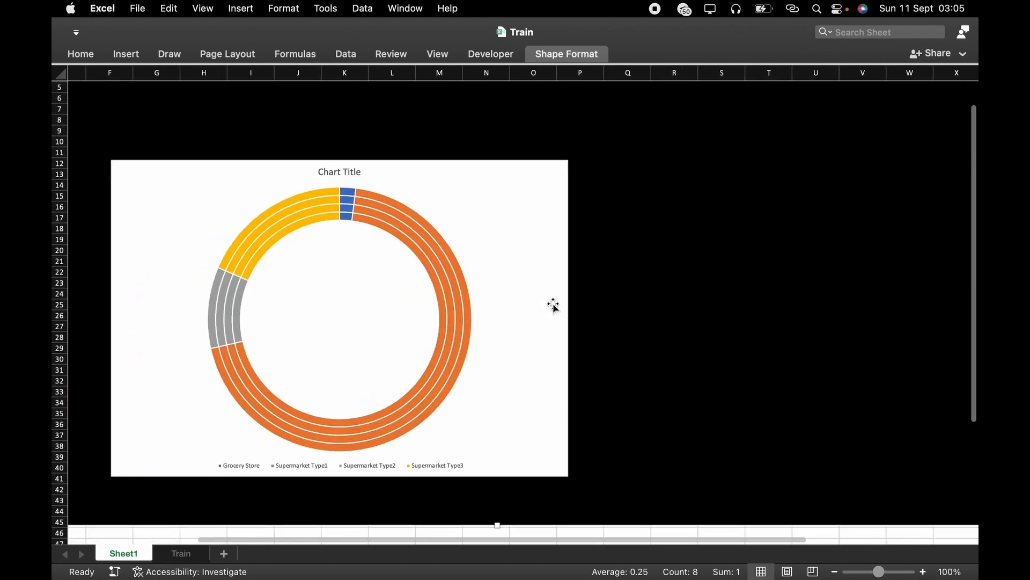
click(553, 329)
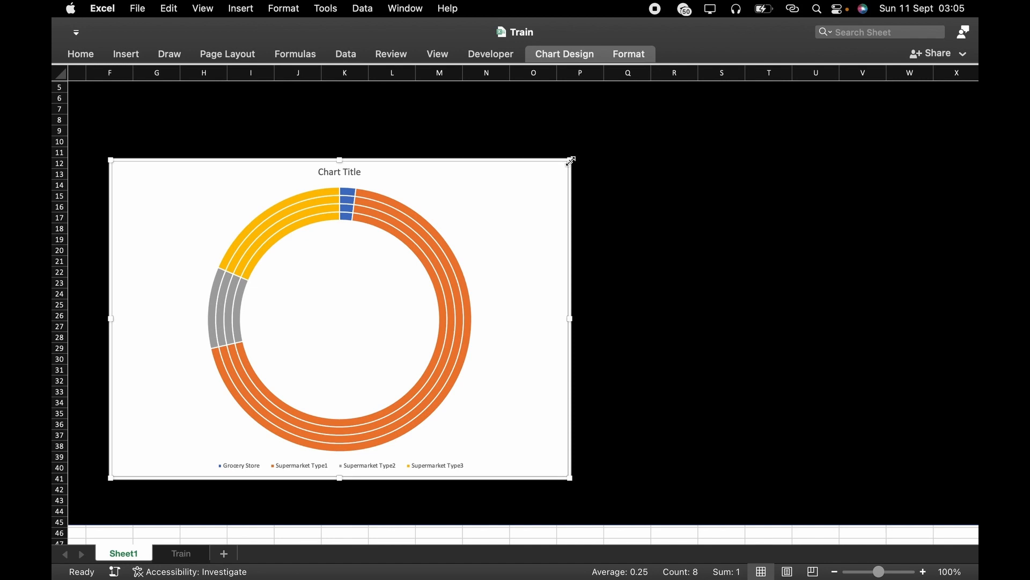
right_click(571, 160)
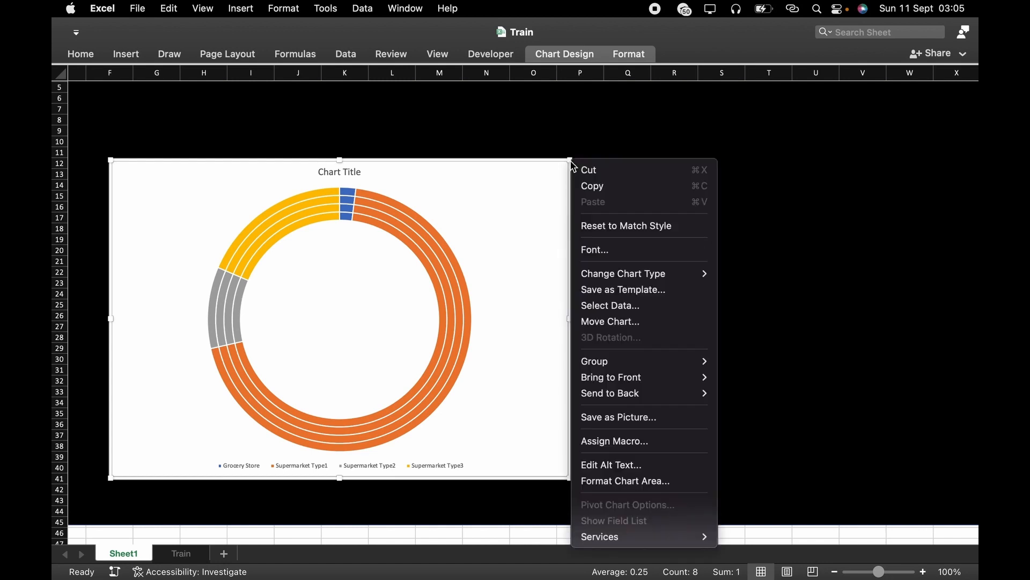
click(632, 482)
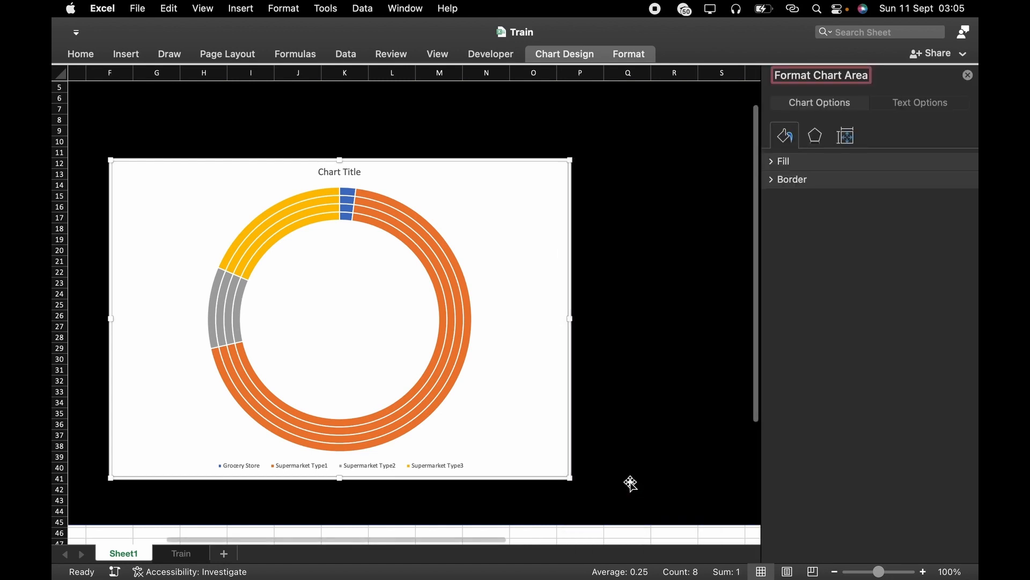
click(773, 162)
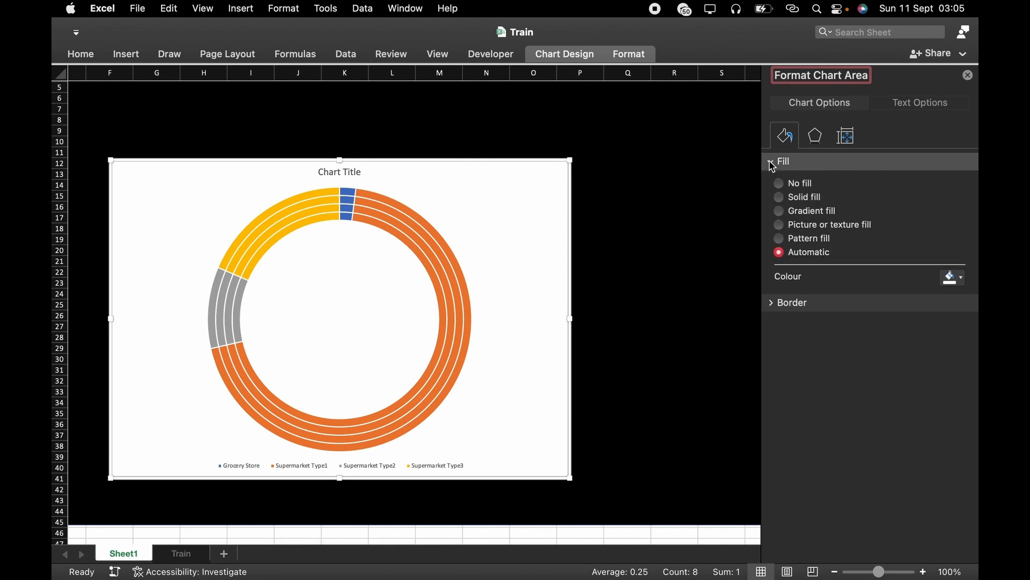
click(781, 185)
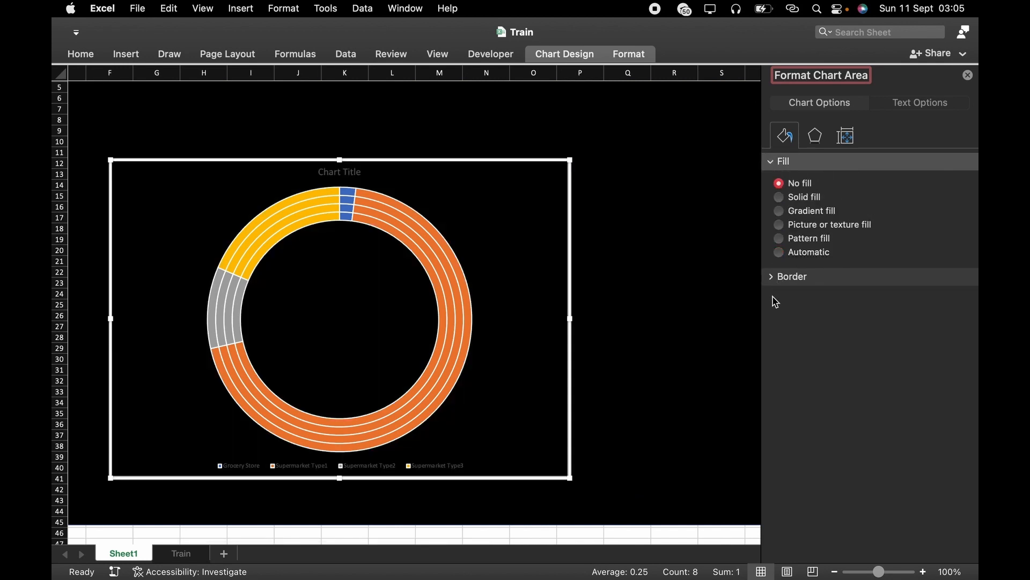
click(773, 278)
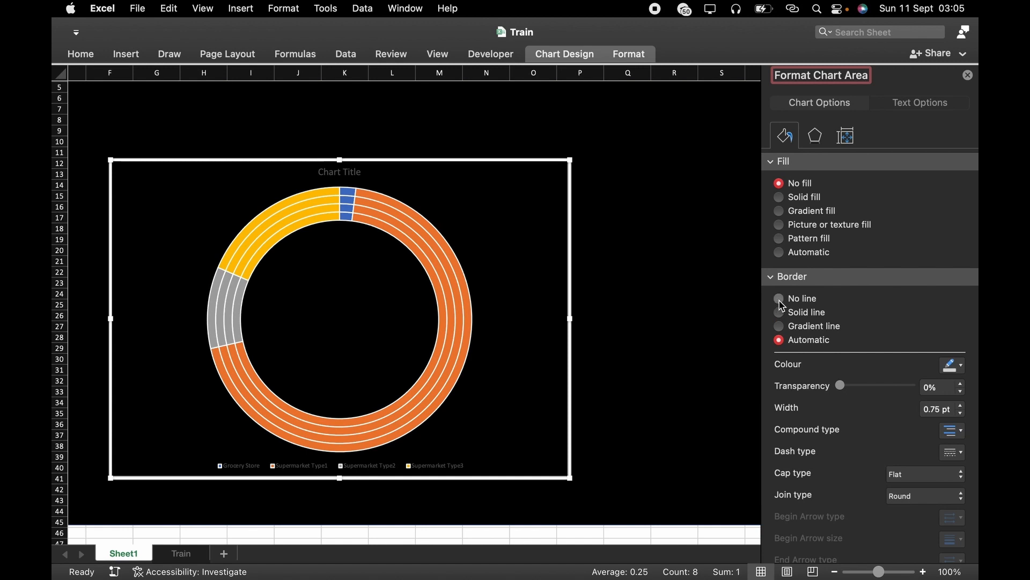
click(780, 299)
click(773, 277)
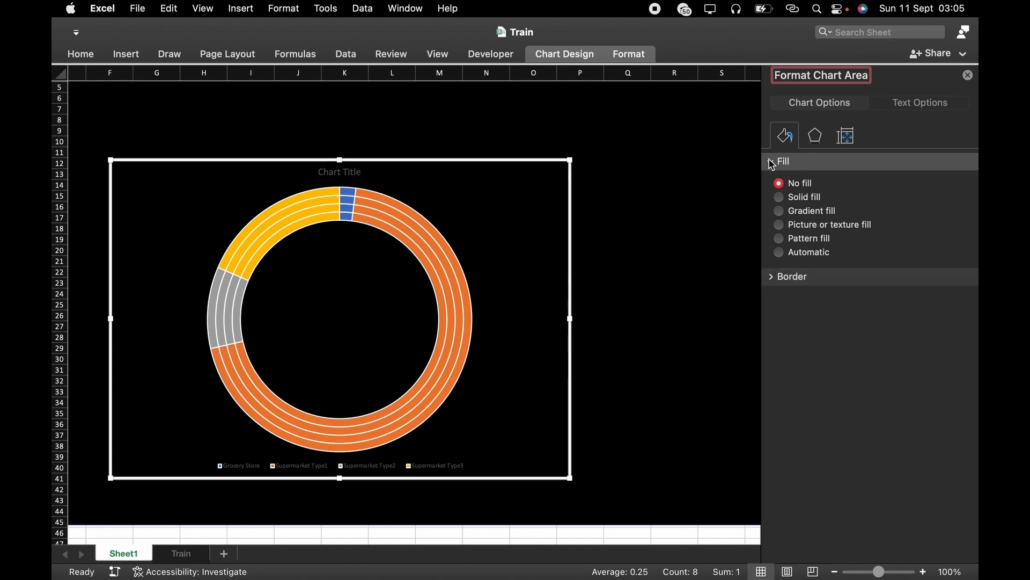
click(771, 162)
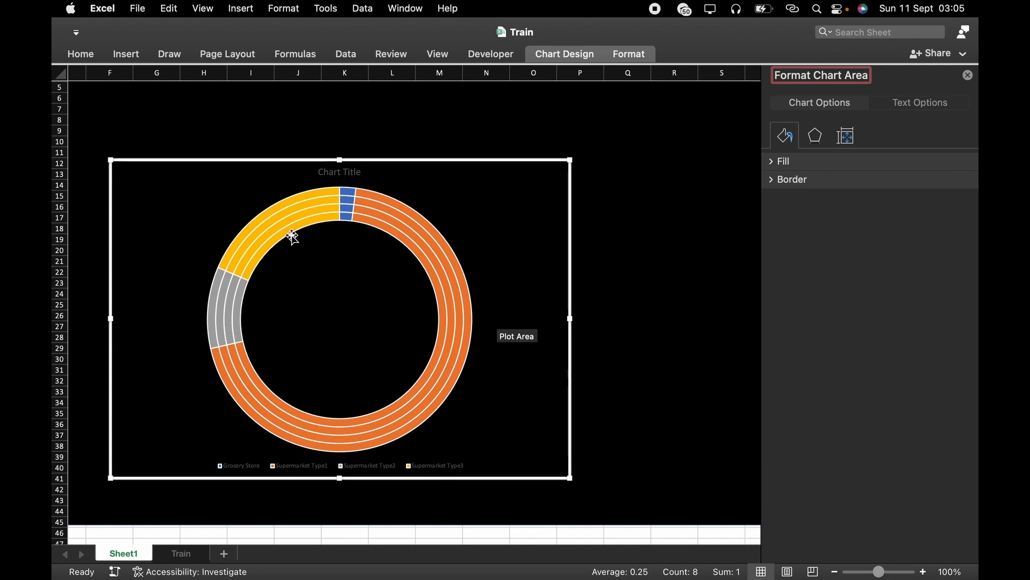
Set the border of all four doughnut rings to no line.
click(262, 226)
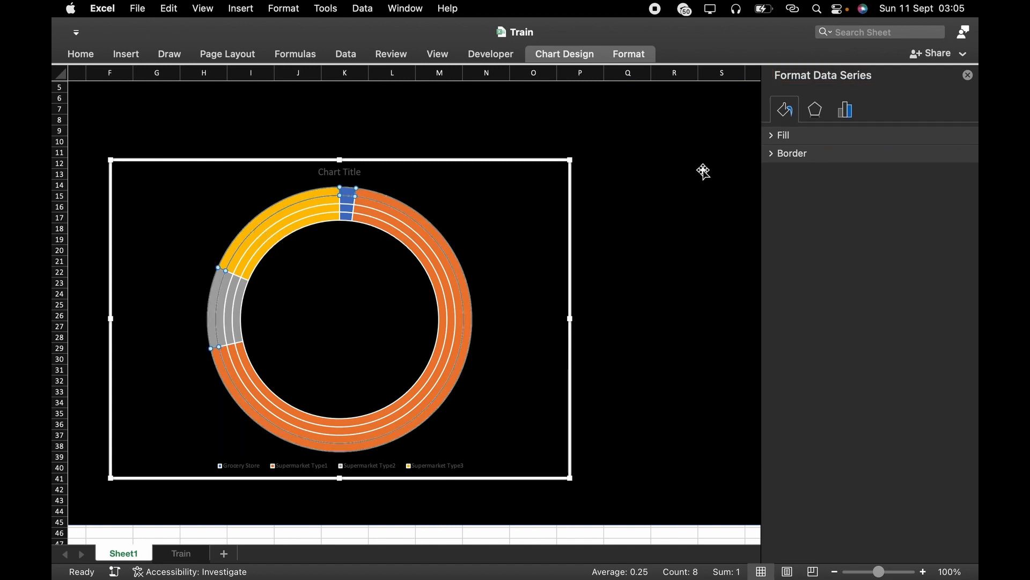
click(776, 155)
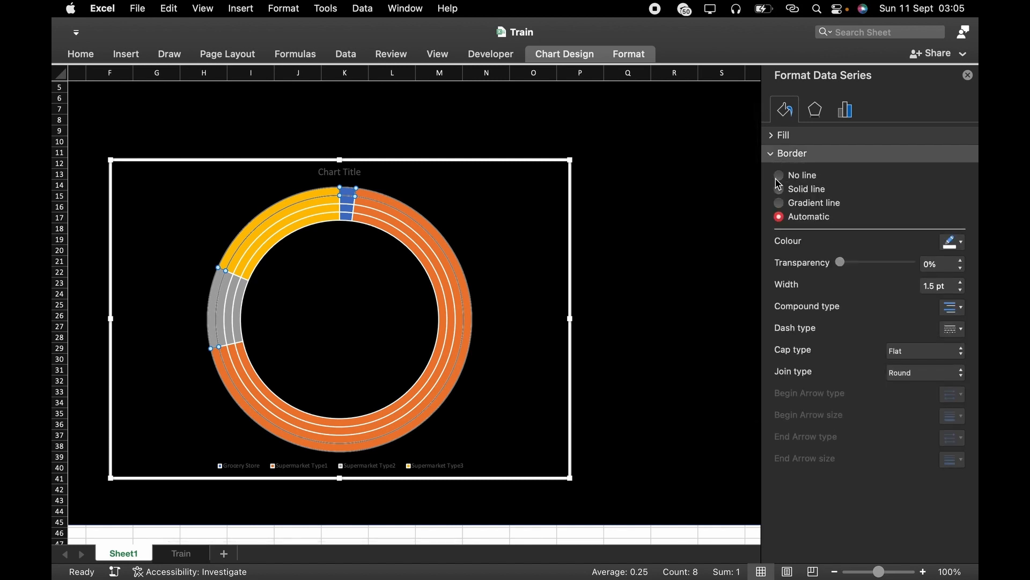
click(289, 218)
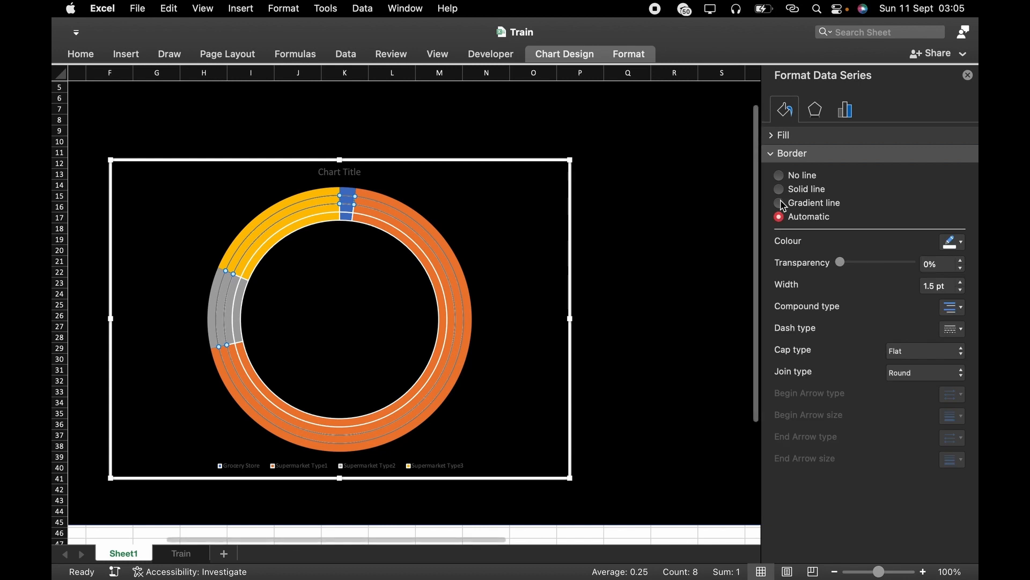
click(779, 176)
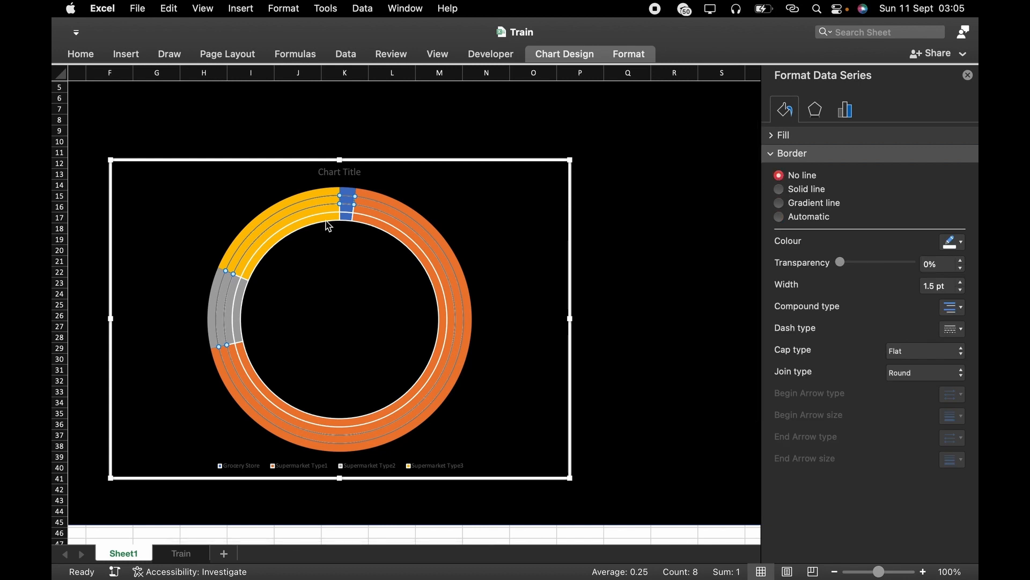
click(279, 232)
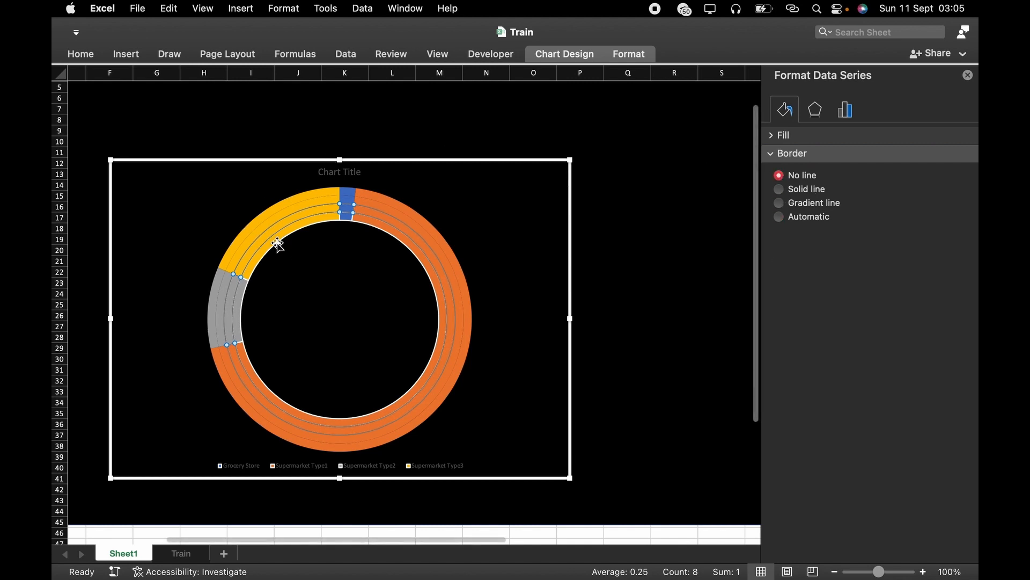
click(255, 267)
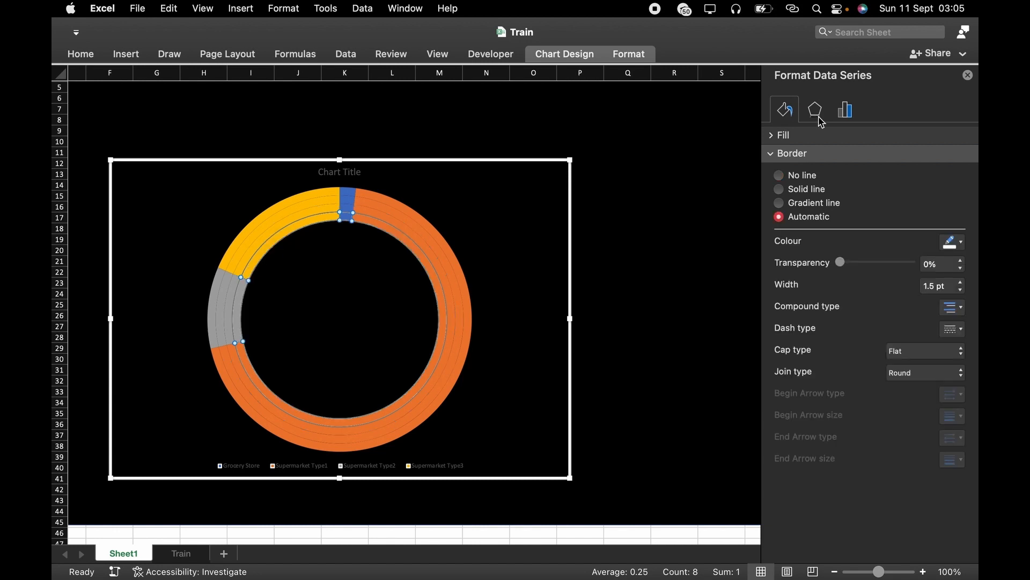
click(779, 176)
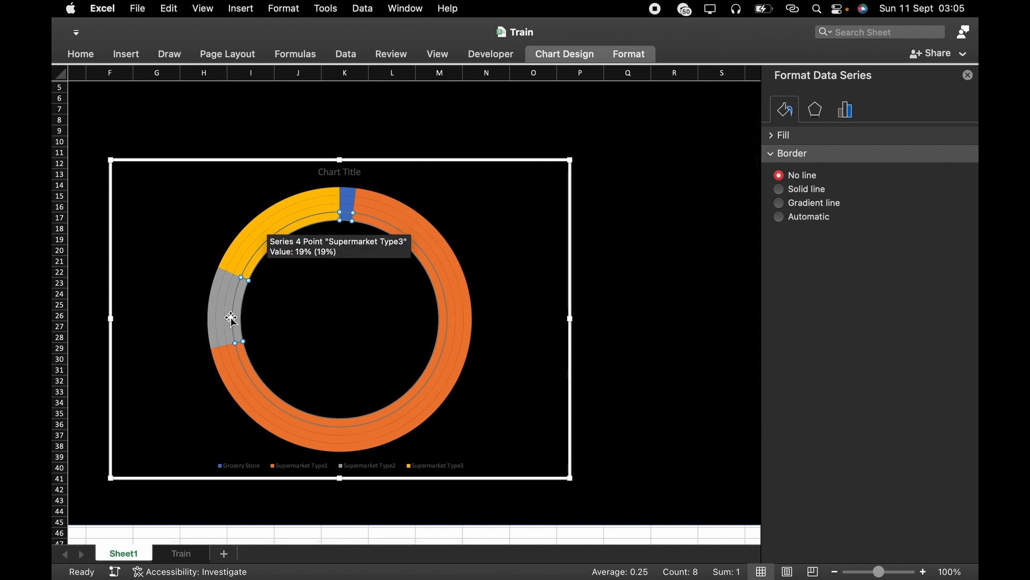
Set the Grocery Store slice to no fill in the three outer rings, keeping only the innermost one coloured.
click(350, 190)
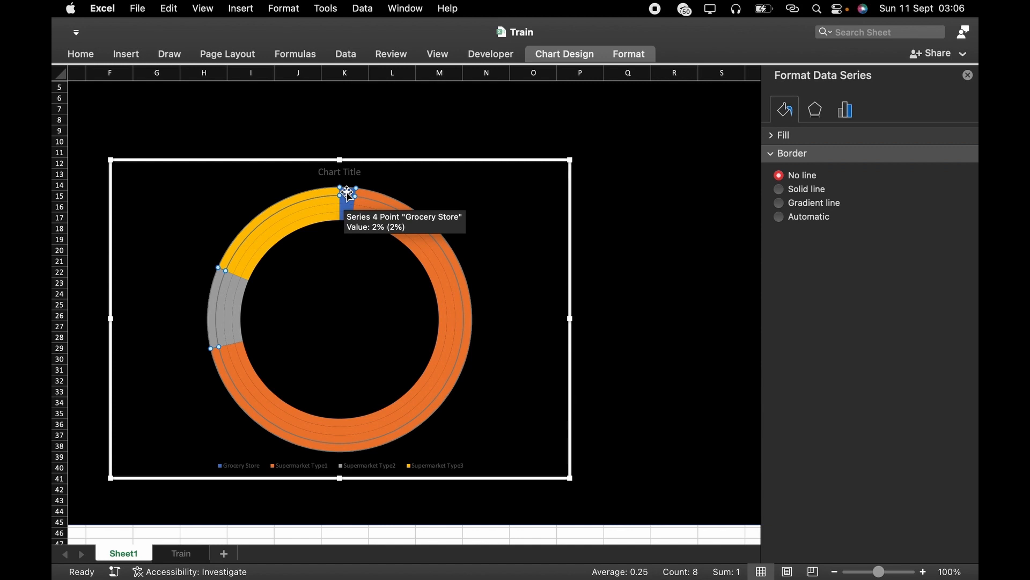
click(348, 195)
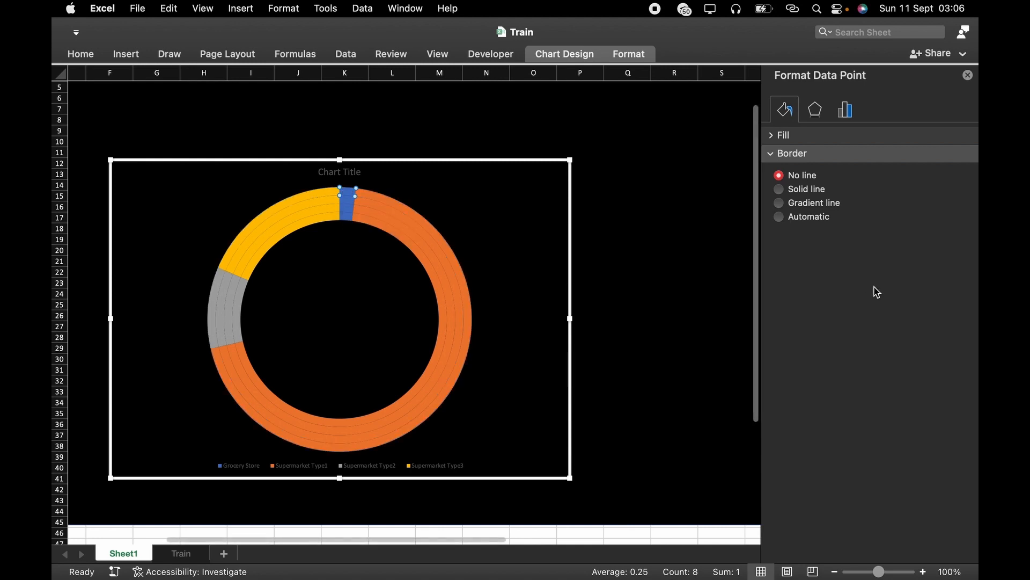
click(773, 135)
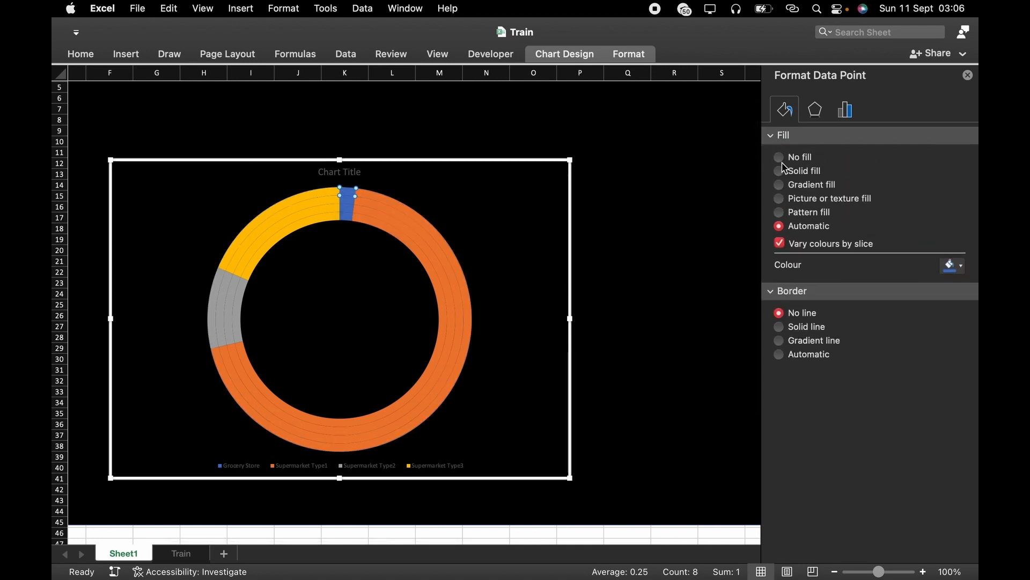
click(779, 157)
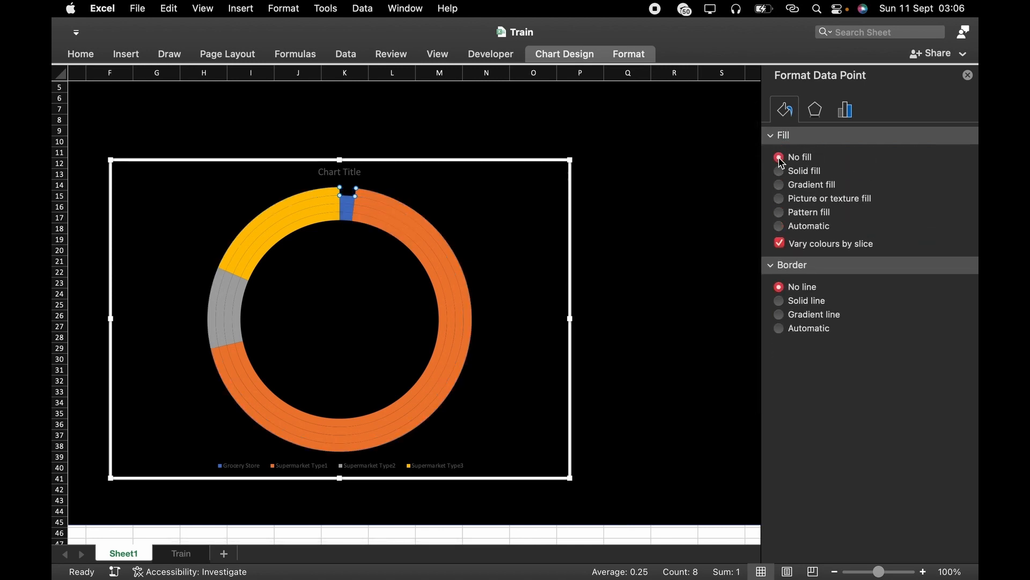
click(346, 201)
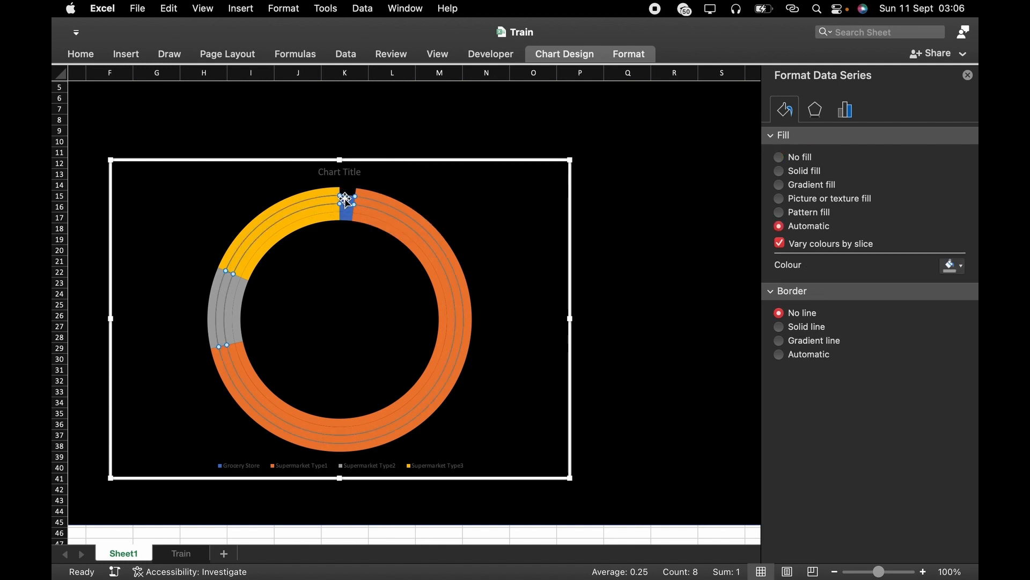
click(349, 204)
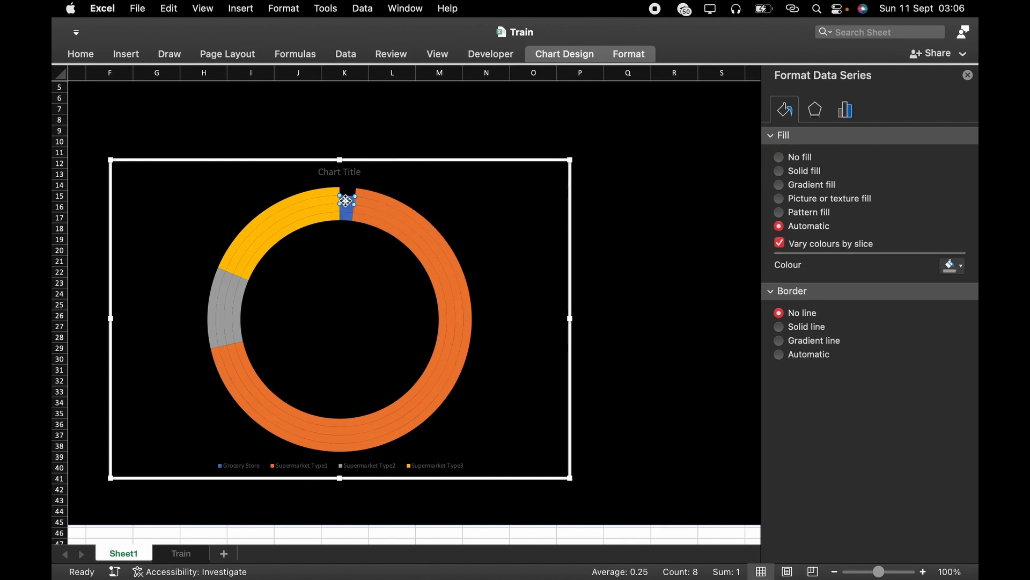
click(779, 157)
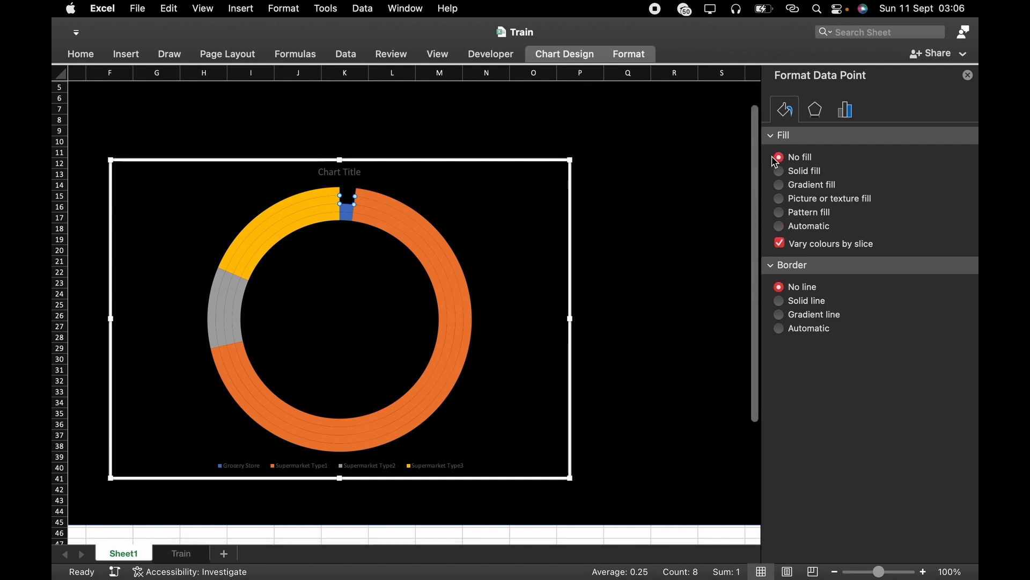
click(347, 206)
click(349, 209)
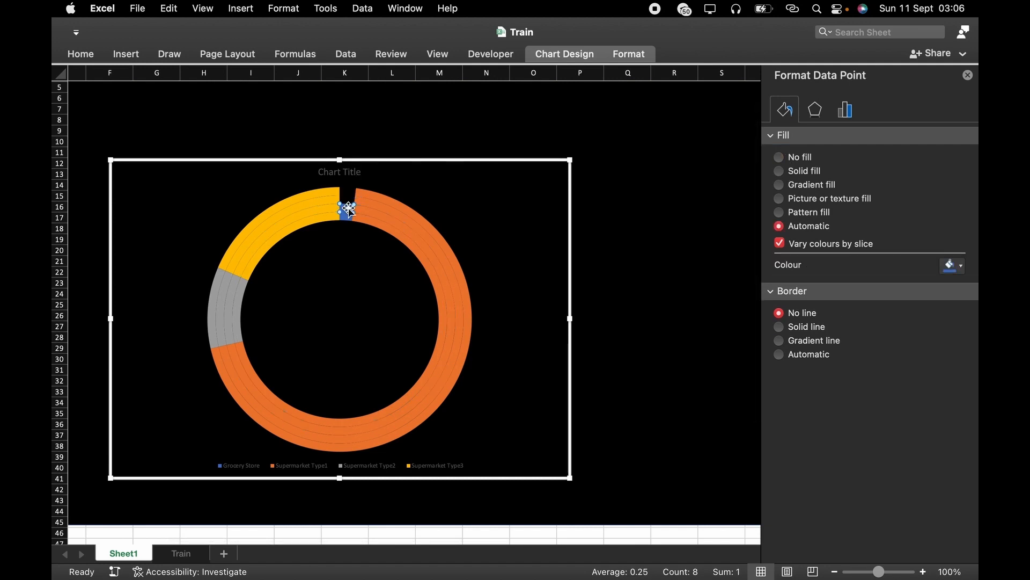
click(780, 157)
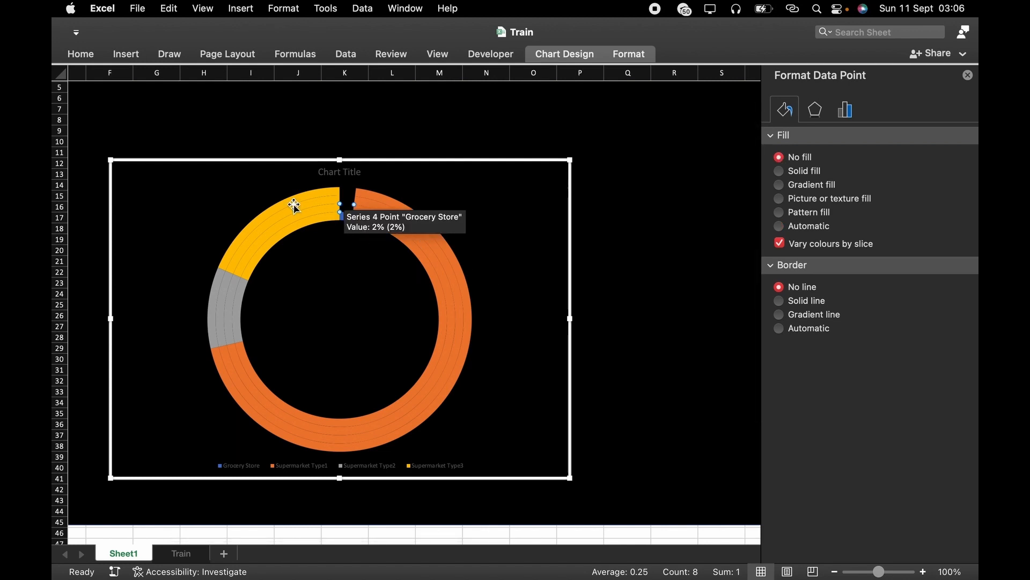
Set the Supermarket Type3 slice to no fill in the two outermost rings.
click(310, 196)
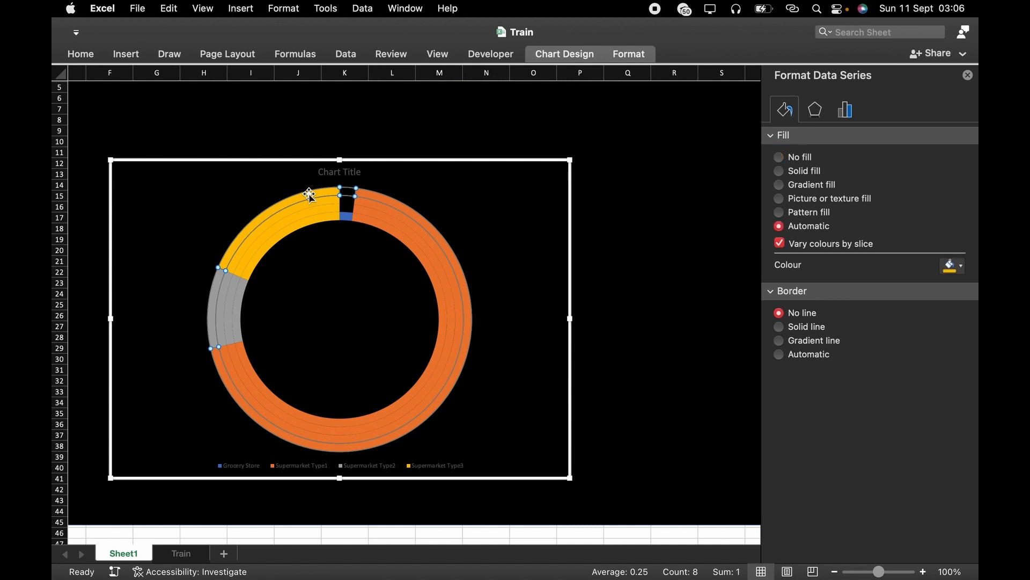
click(310, 196)
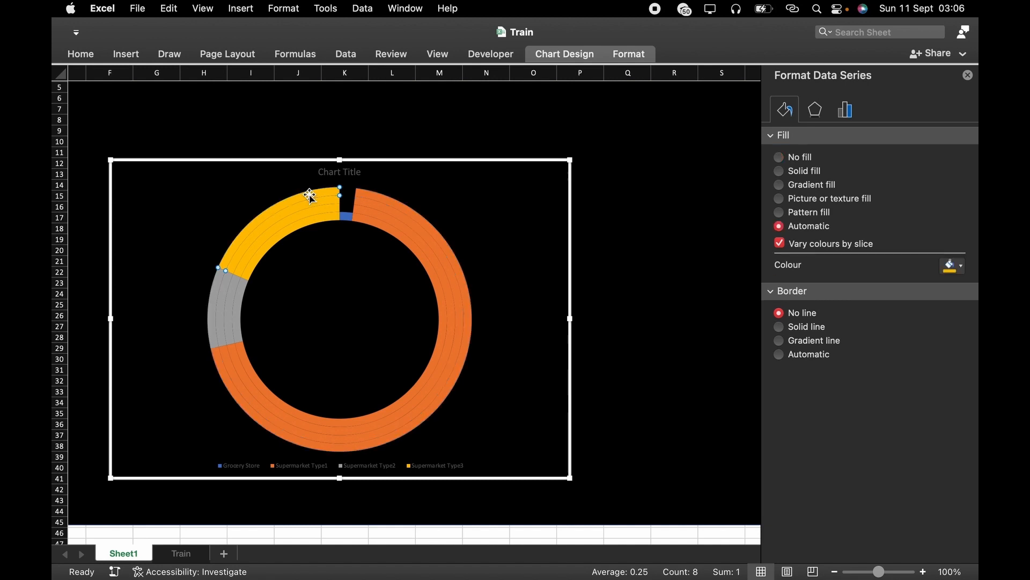
click(780, 159)
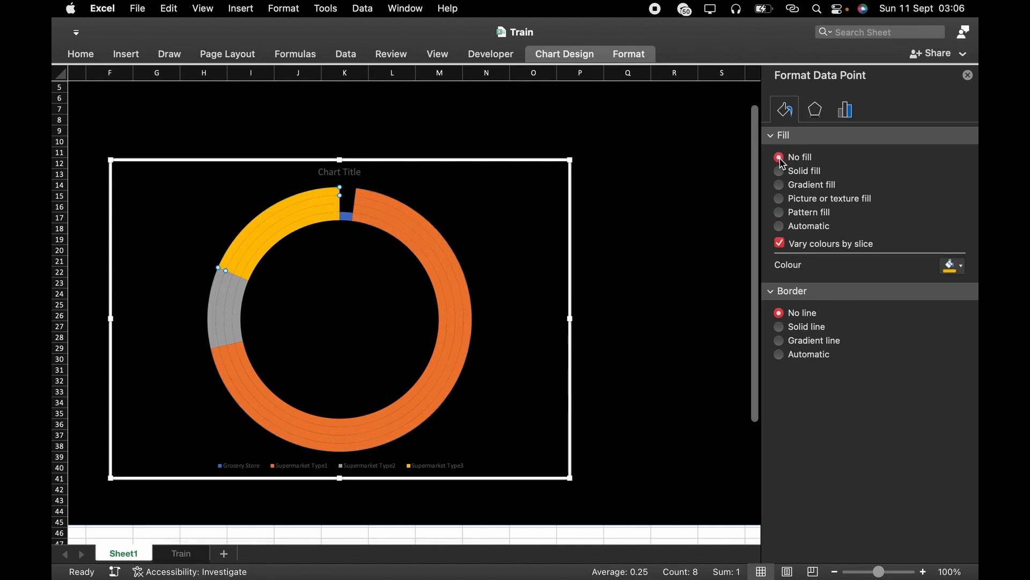
click(300, 209)
click(300, 209)
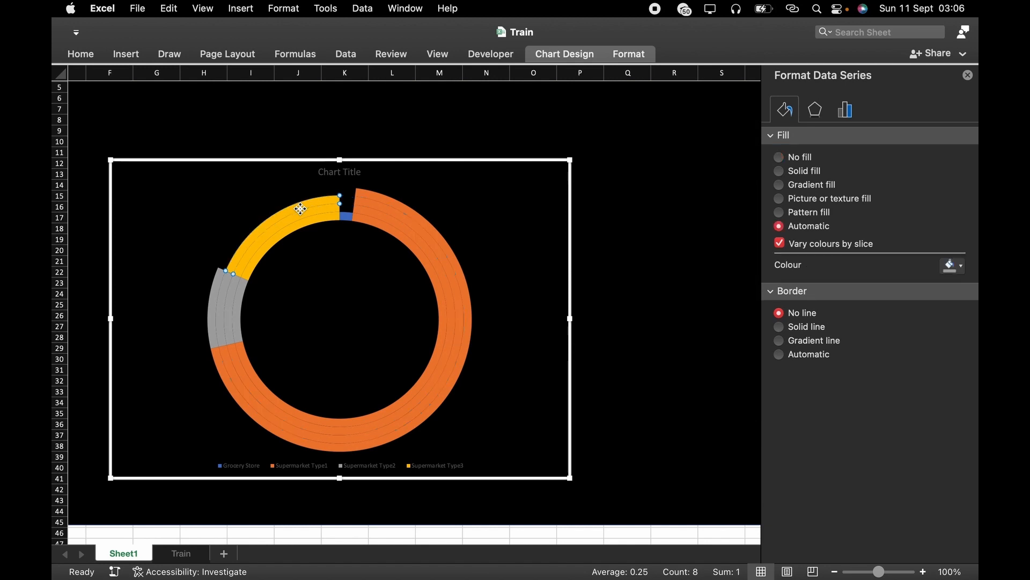
click(781, 159)
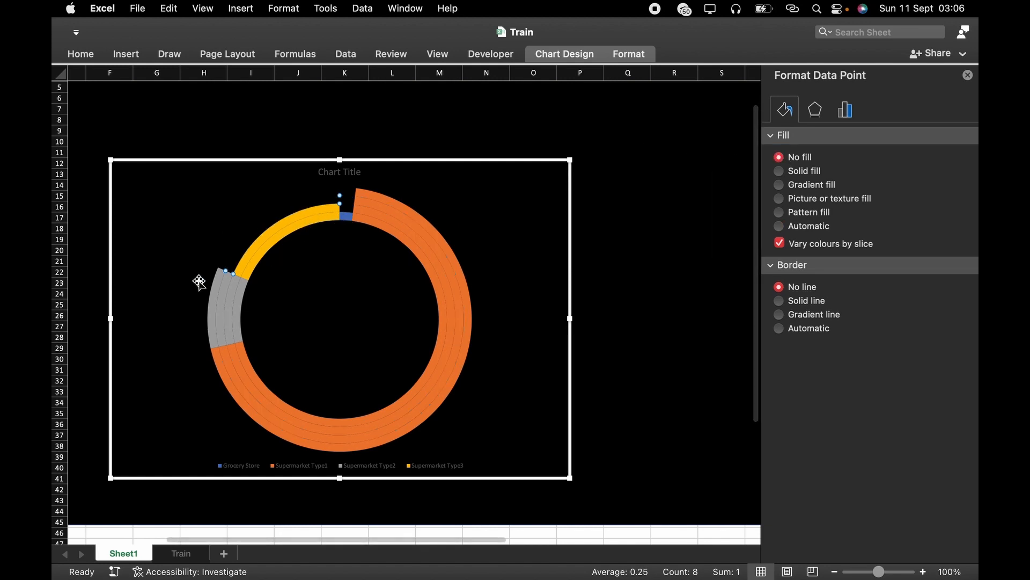
Set the Supermarket Type2 slice to no fill in the outermost ring, and close the formatting options.
click(218, 281)
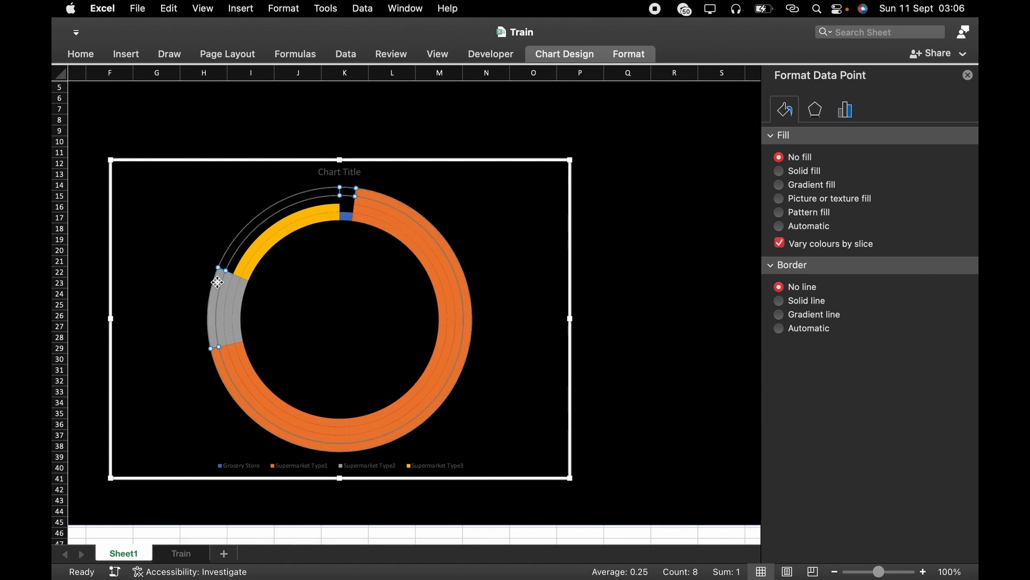
click(218, 282)
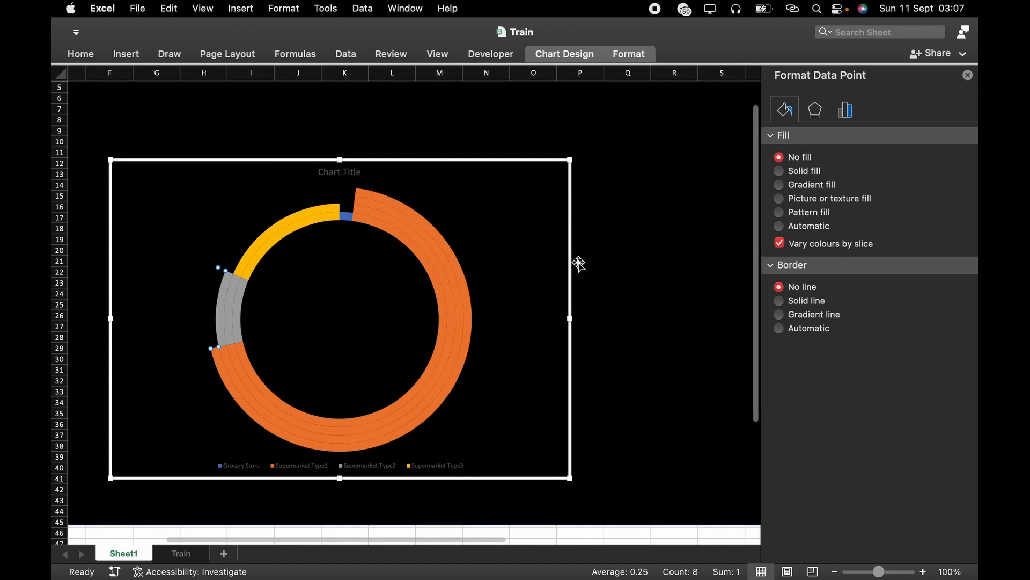
scroll(579, 267, up, 2)
scroll(579, 266, left, 1)
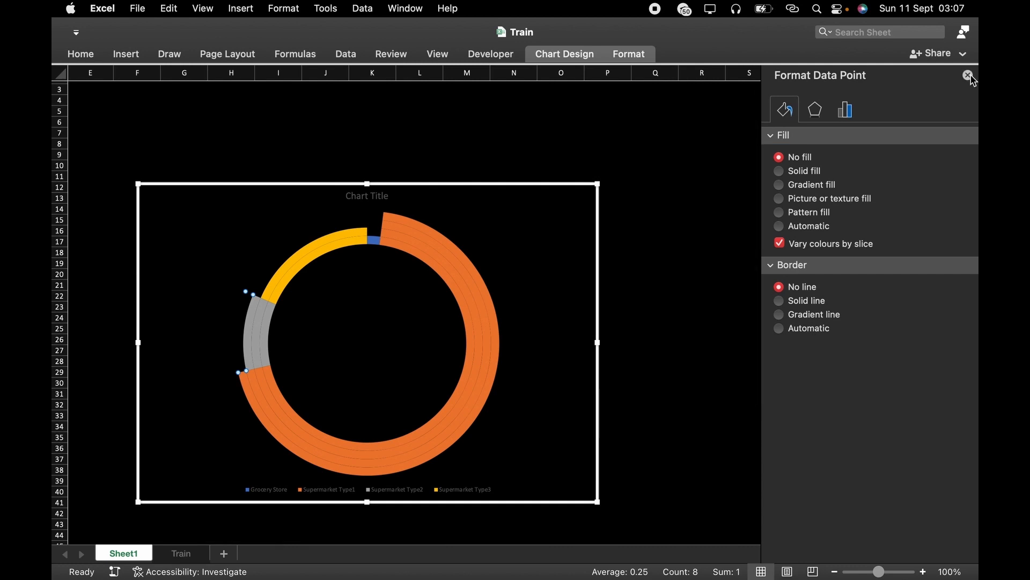
click(969, 75)
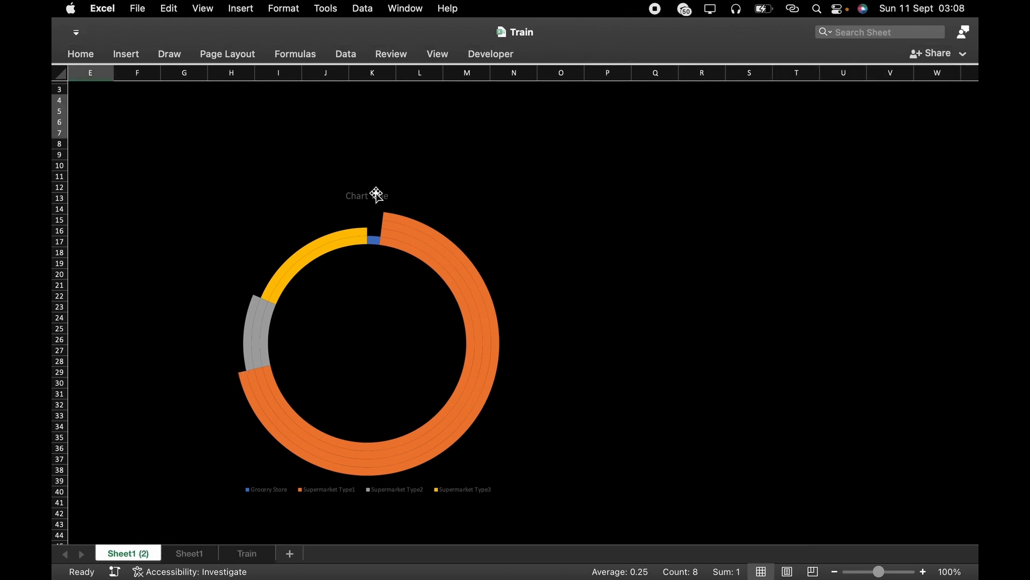
Delete the chart title and enlarge the chart up to row 7 and across to column Q.
click(376, 196)
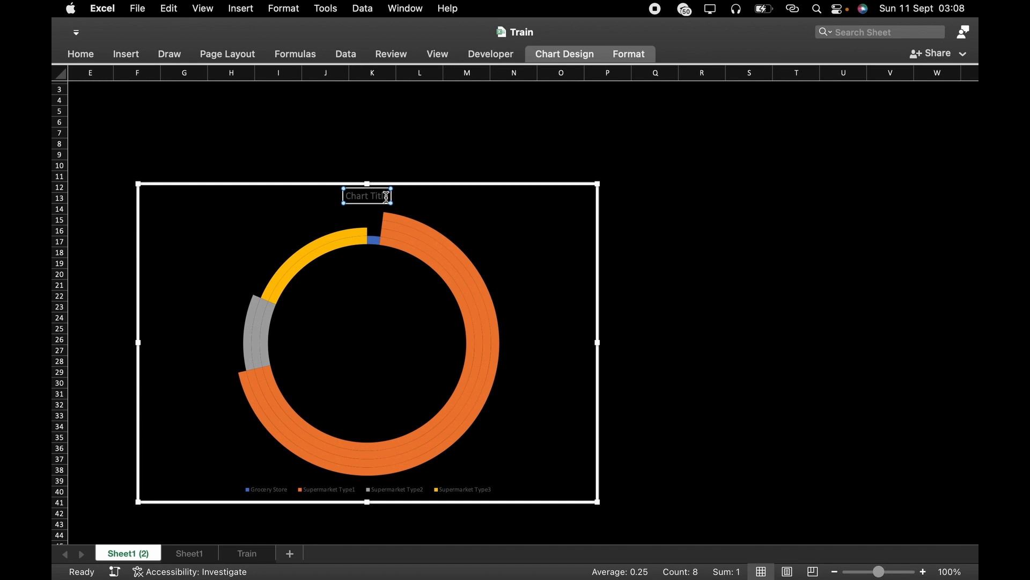
key(Delete)
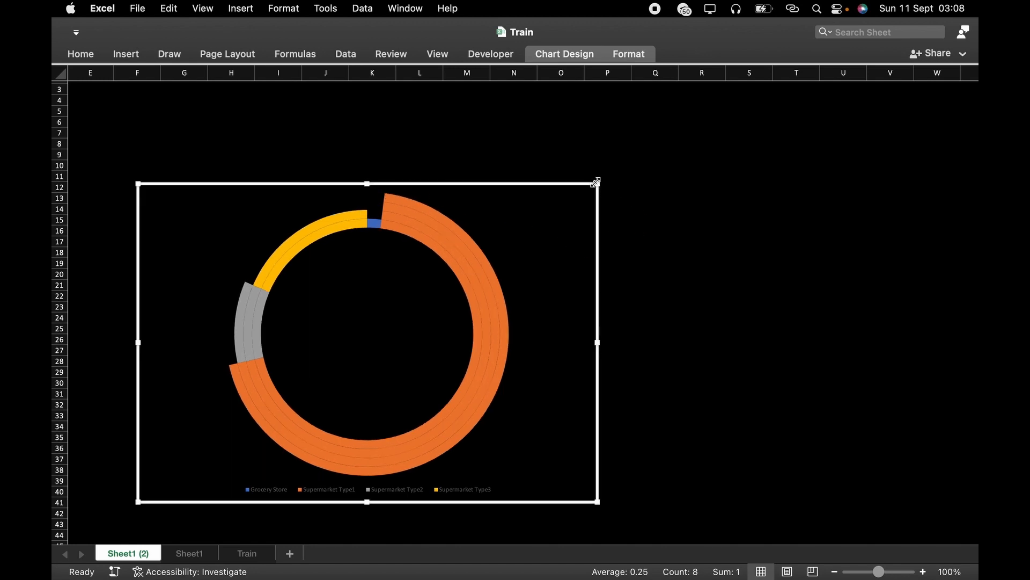
drag(596, 183, 652, 128)
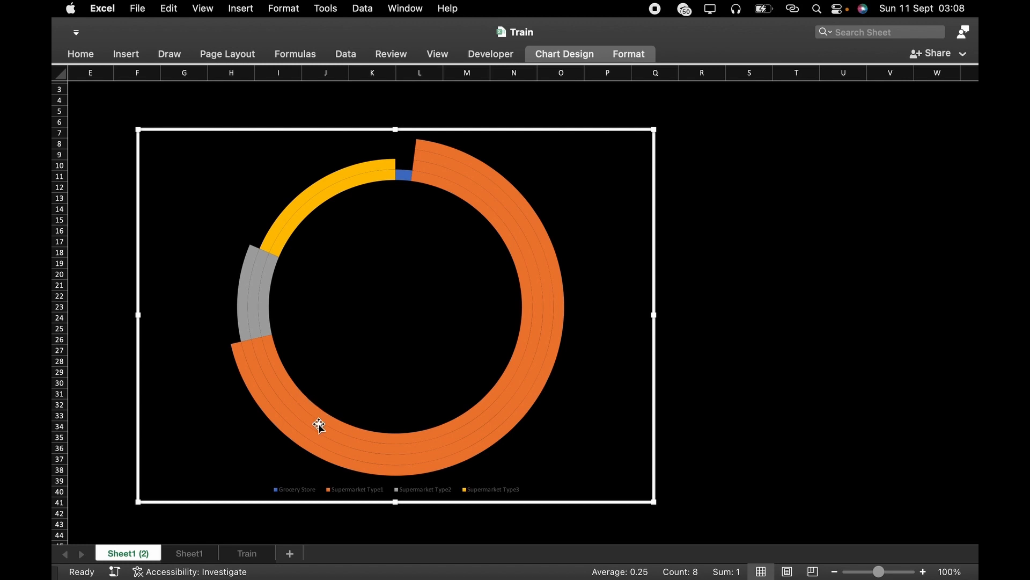
Add data labels to the second-outermost doughnut ring and enlarge the chart up to row 3 and across to column R.
mouse_move(520, 208)
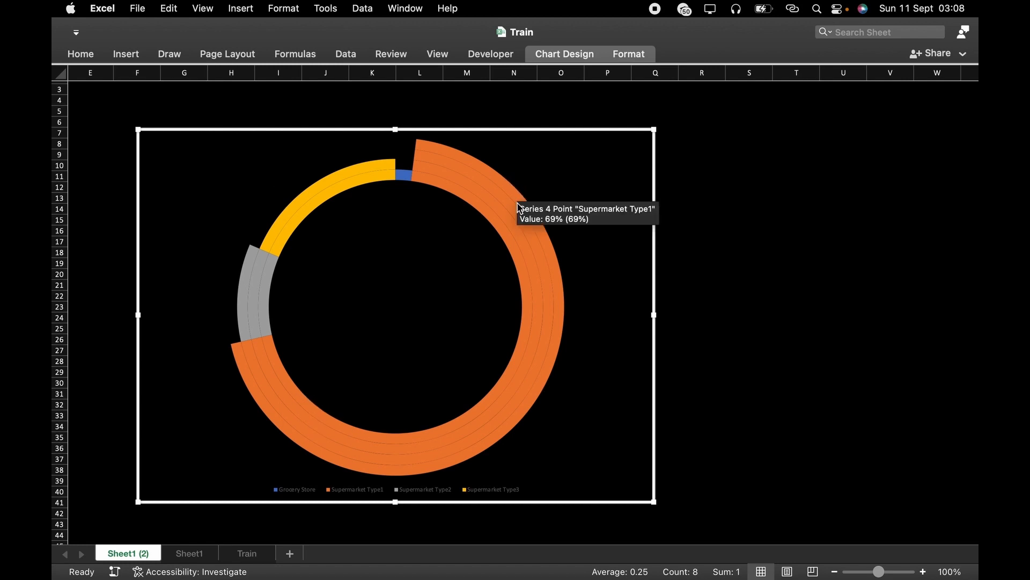
click(547, 358)
click(570, 362)
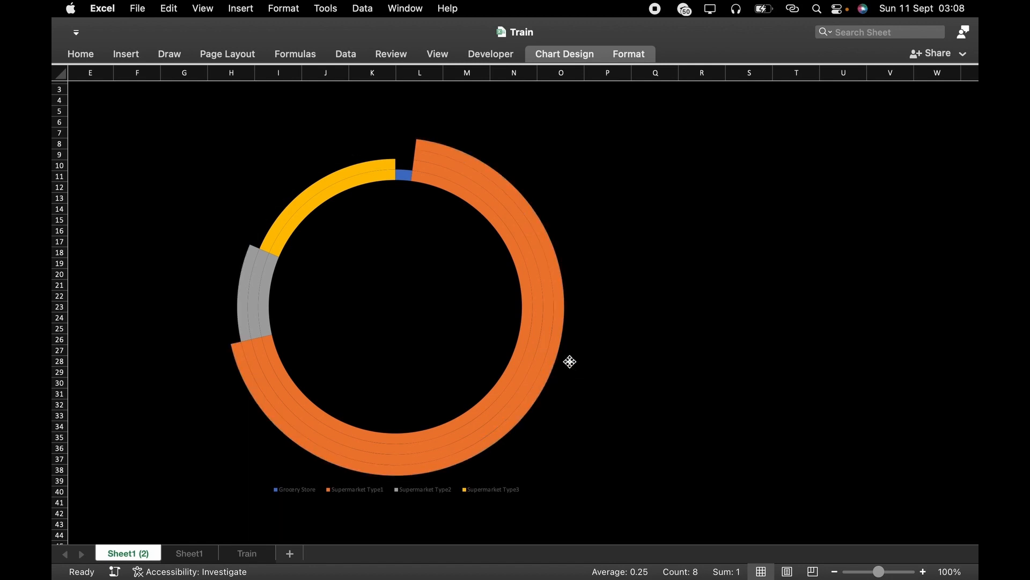
click(553, 271)
right_click(656, 128)
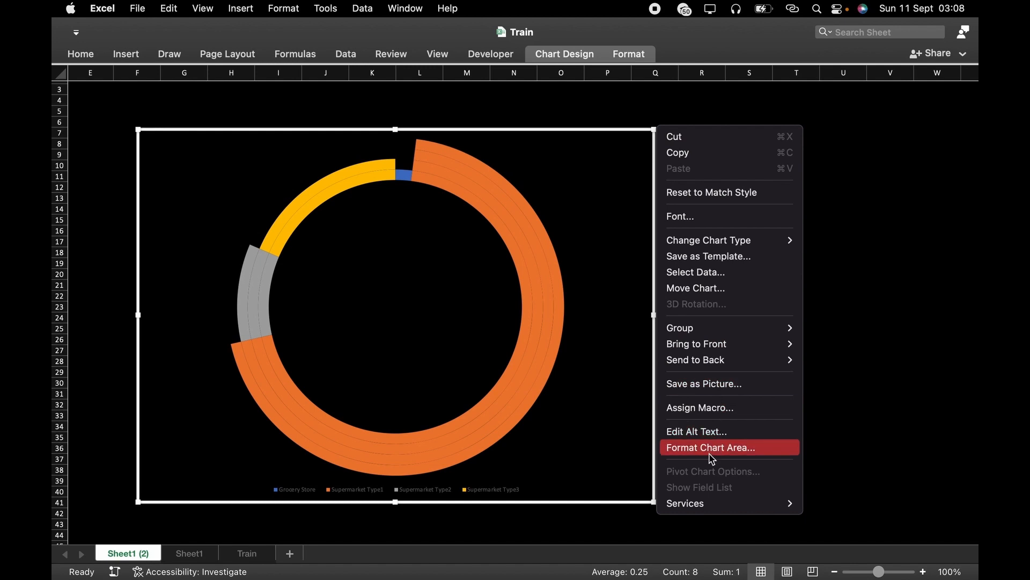
click(555, 335)
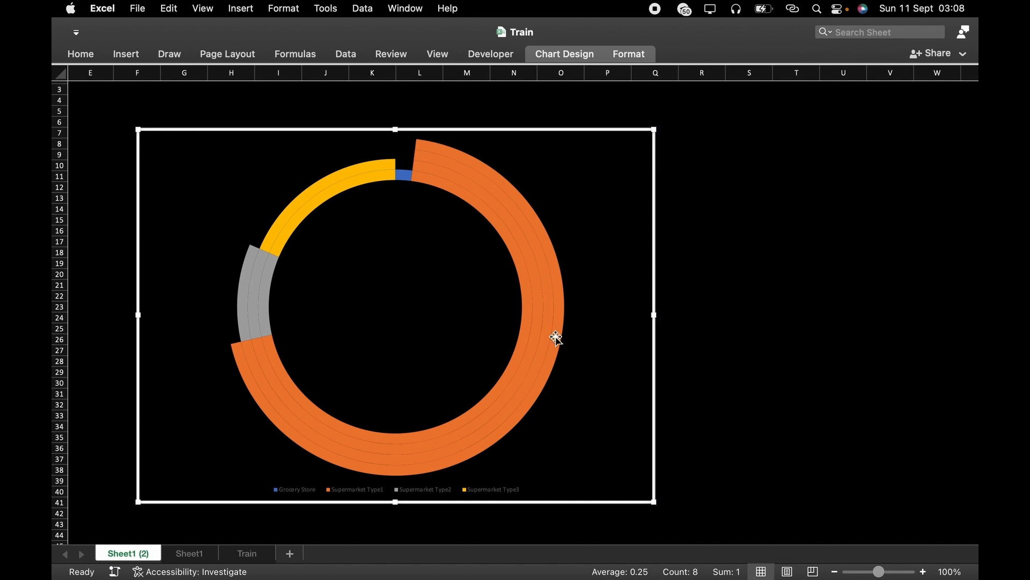
right_click(540, 336)
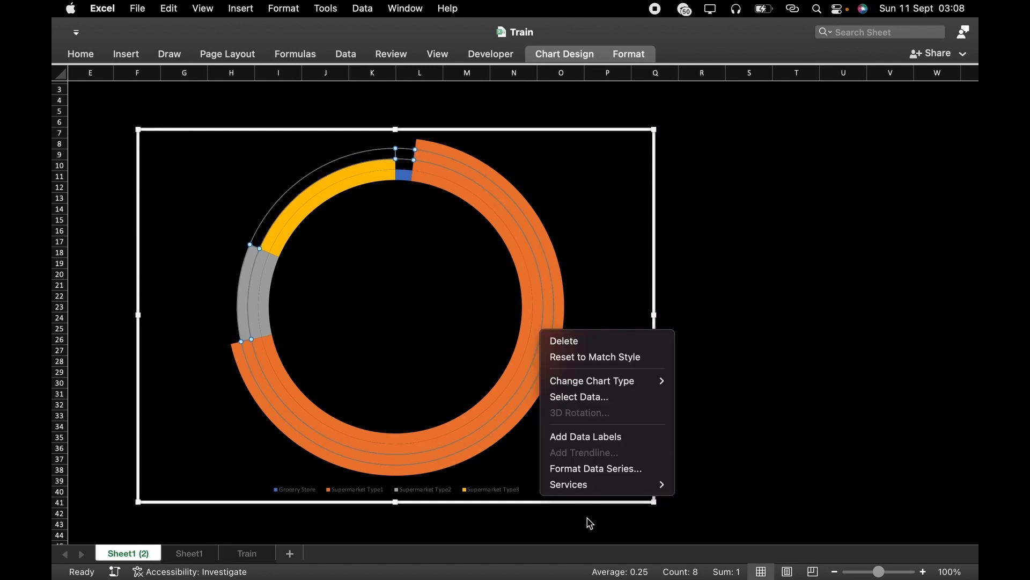
click(594, 442)
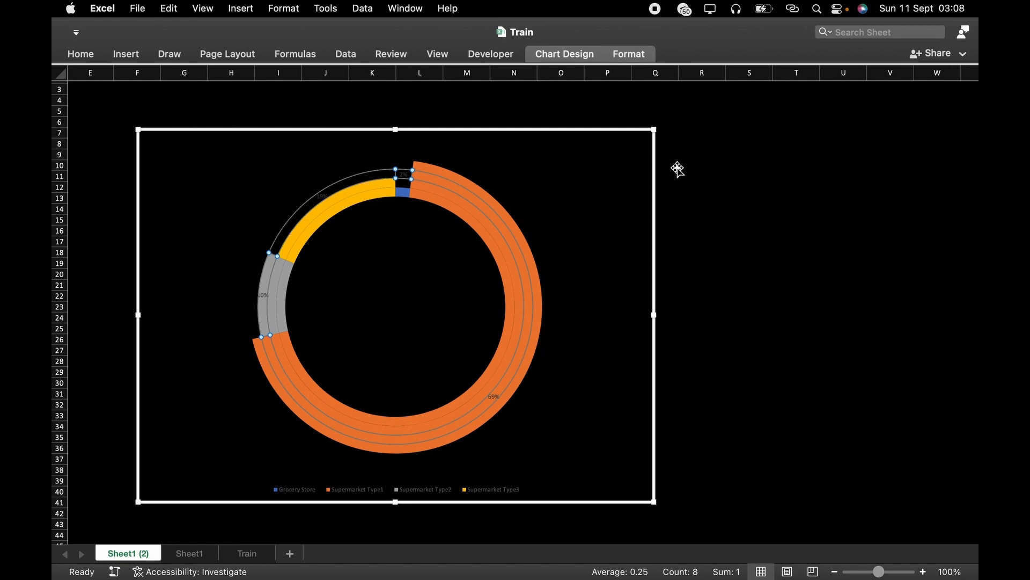
drag(656, 129, 696, 89)
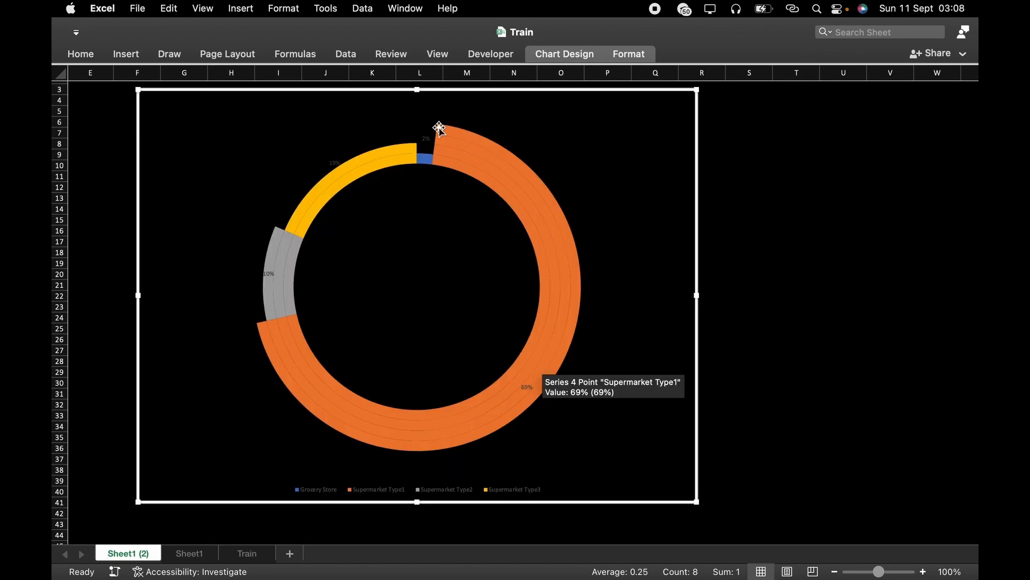
Move the Supermarket Type1 data label outside the doughnut on its right side and set its text fill to white.
click(527, 388)
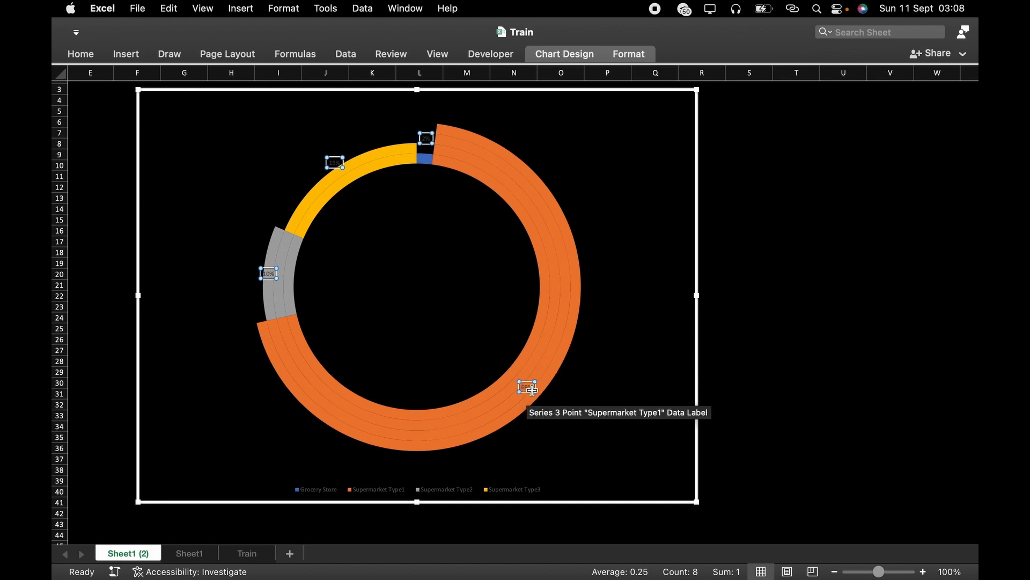
drag(527, 388, 616, 377)
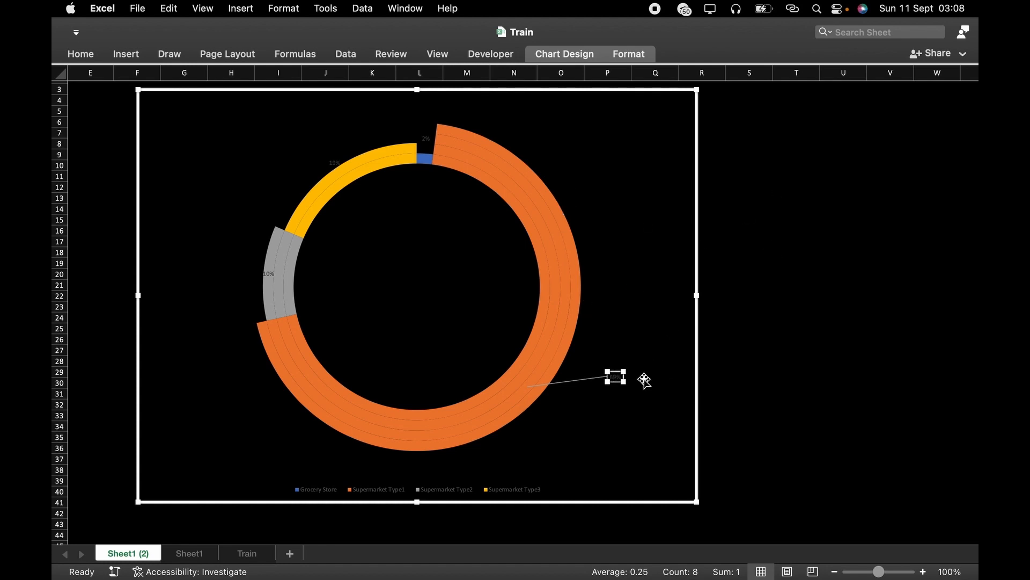
right_click(623, 375)
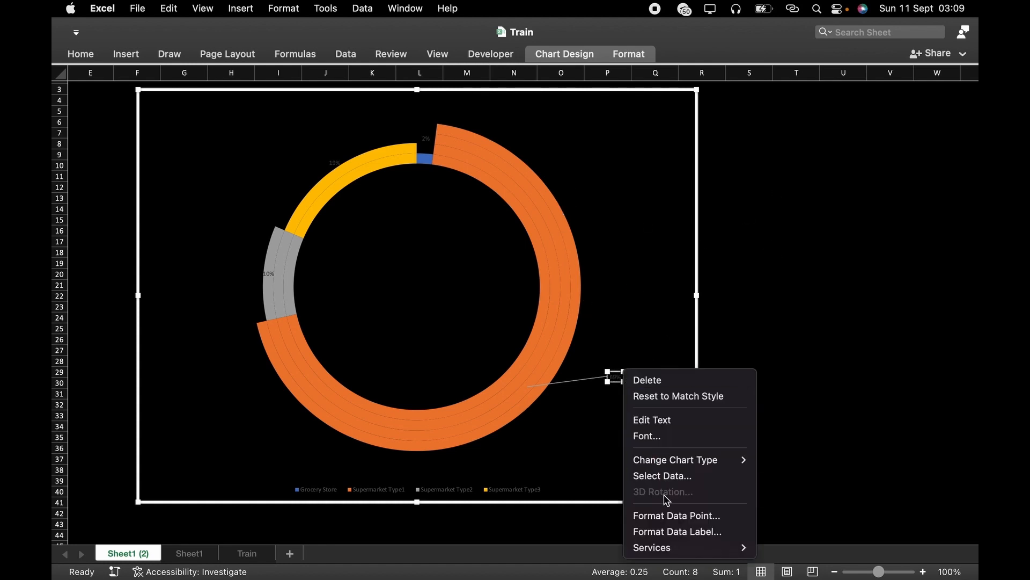
click(692, 532)
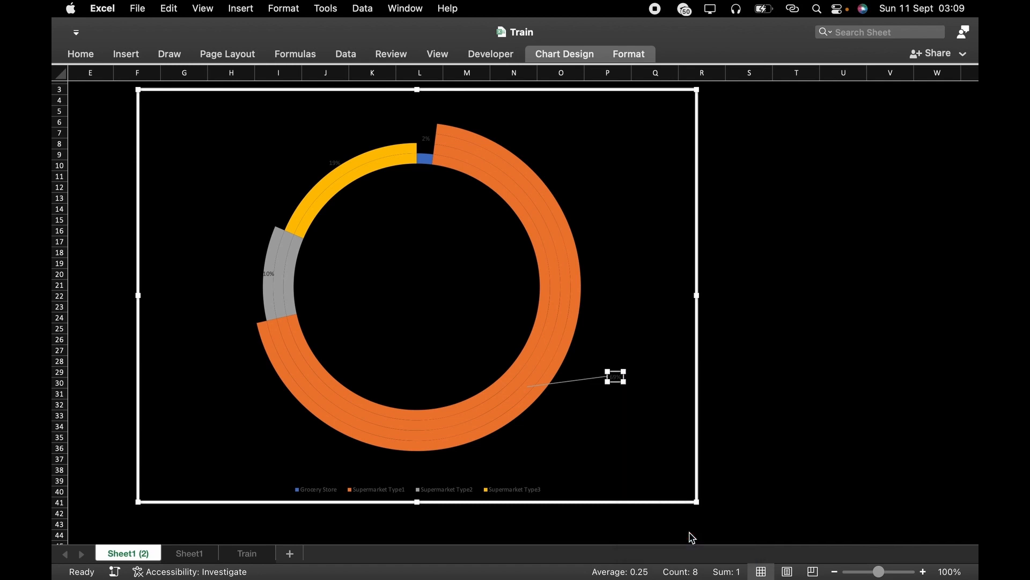
click(790, 137)
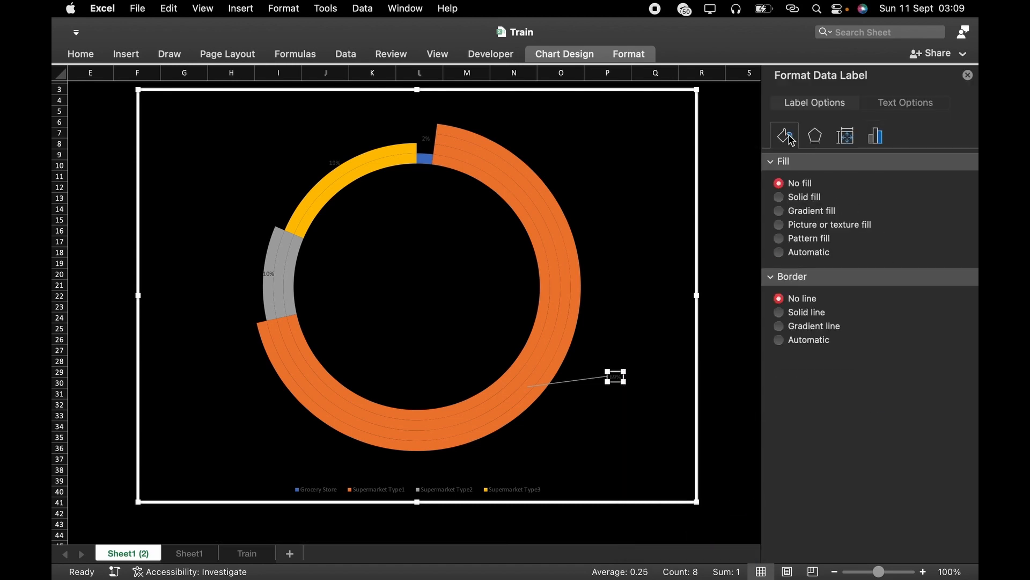
click(923, 104)
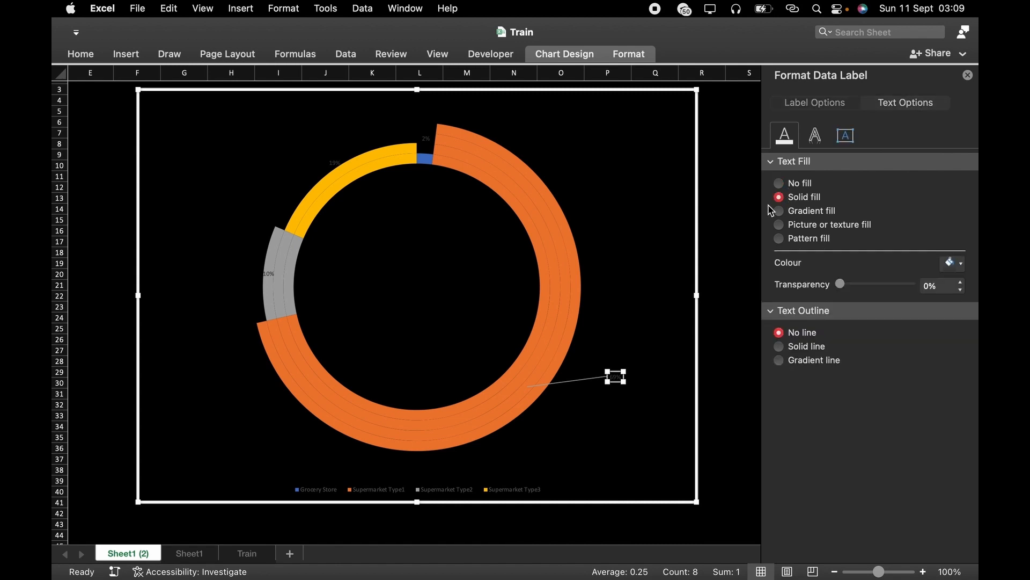
click(963, 266)
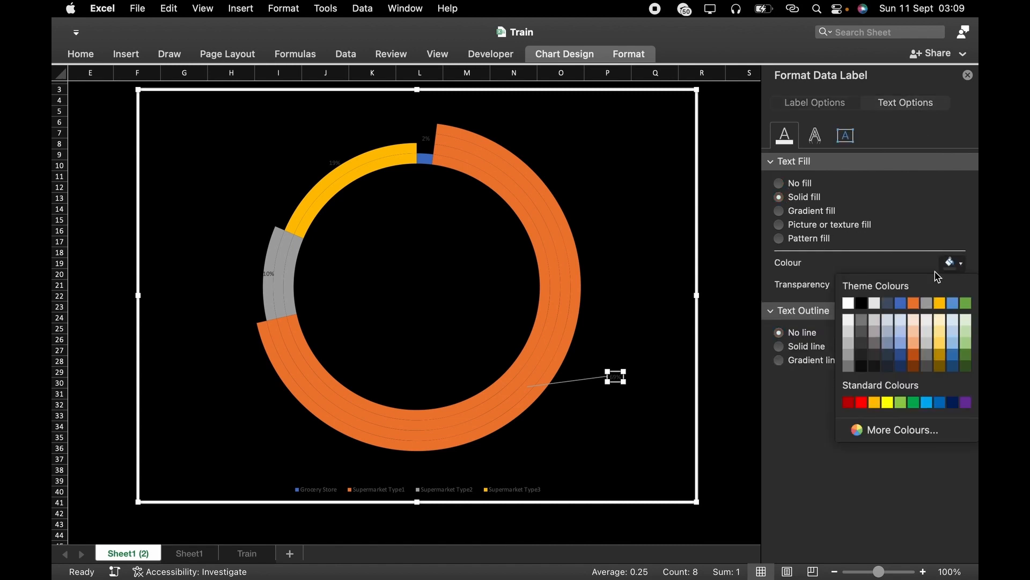
click(852, 302)
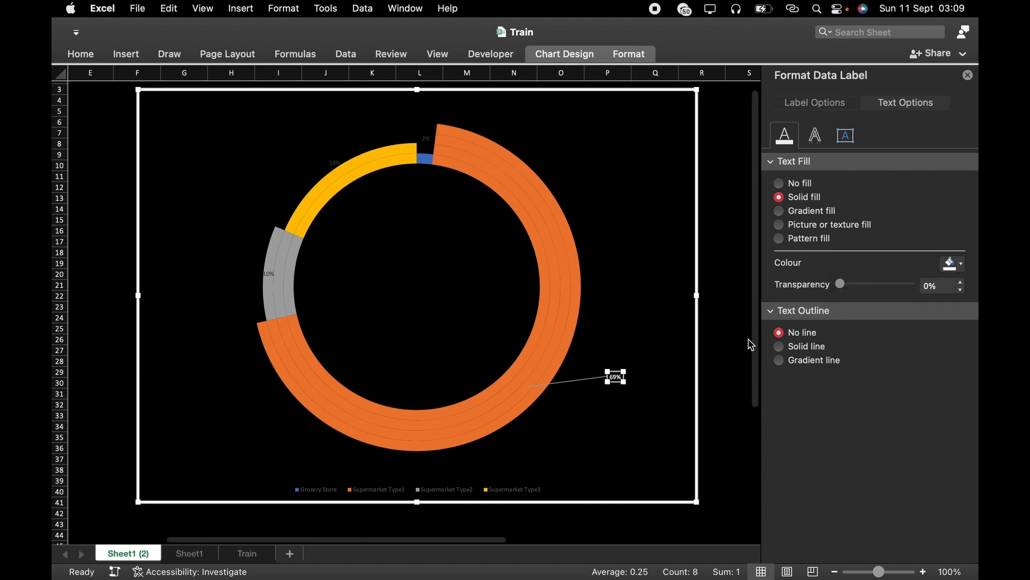
Give the Supermarket Type1 data label a solid white border and close the formatting options.
click(771, 162)
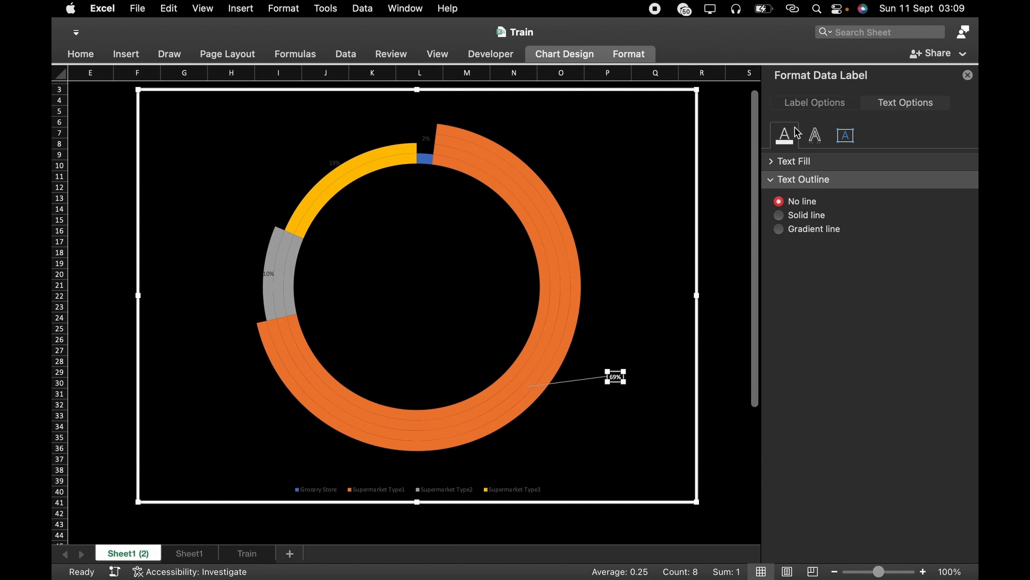
click(812, 111)
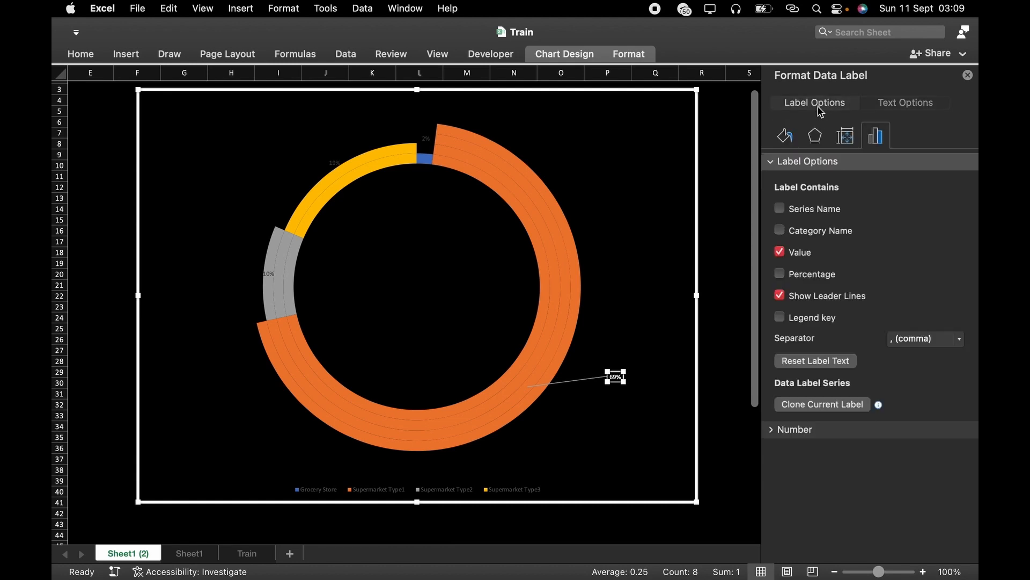
click(785, 143)
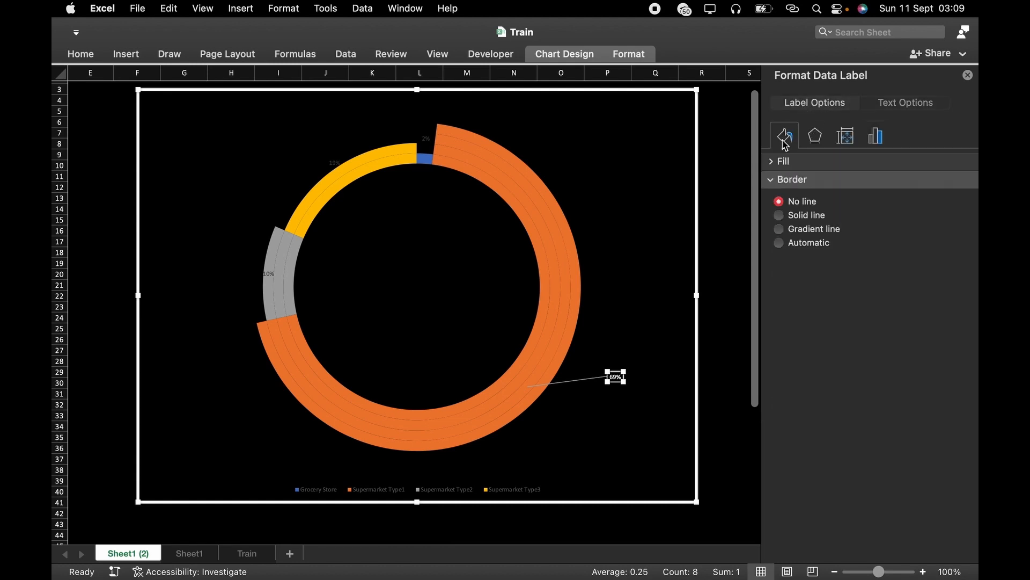
click(780, 216)
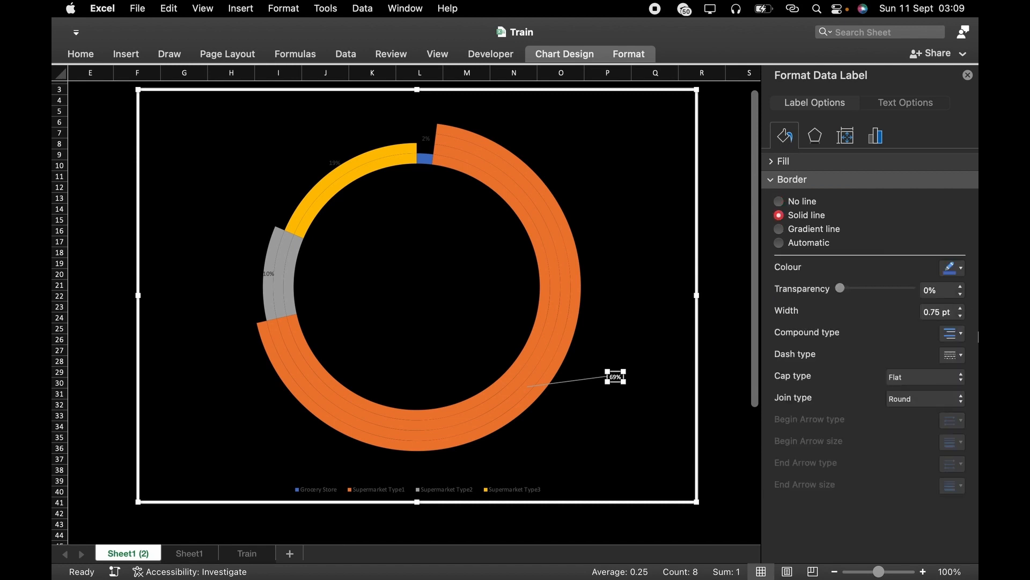
click(961, 267)
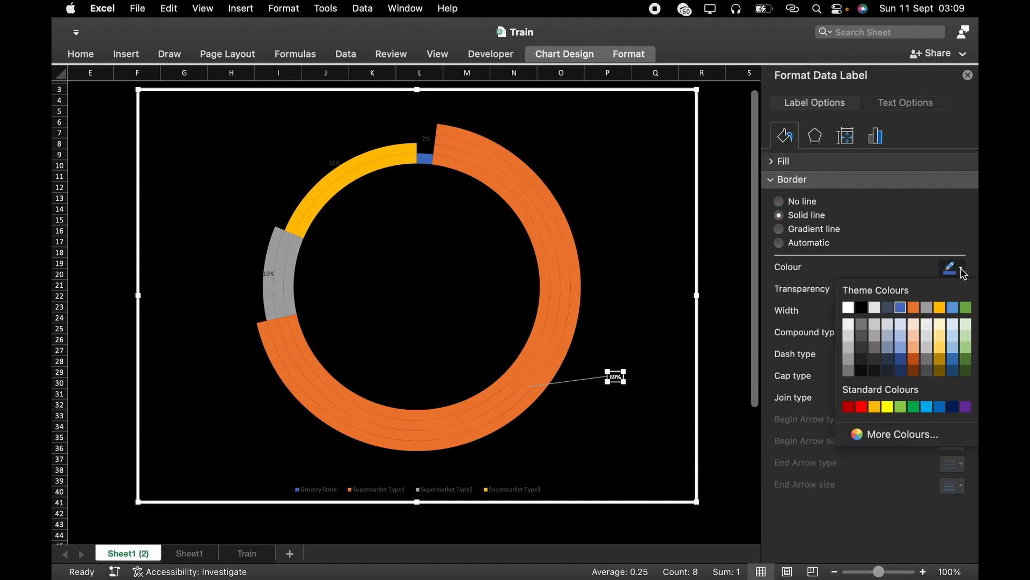
click(848, 308)
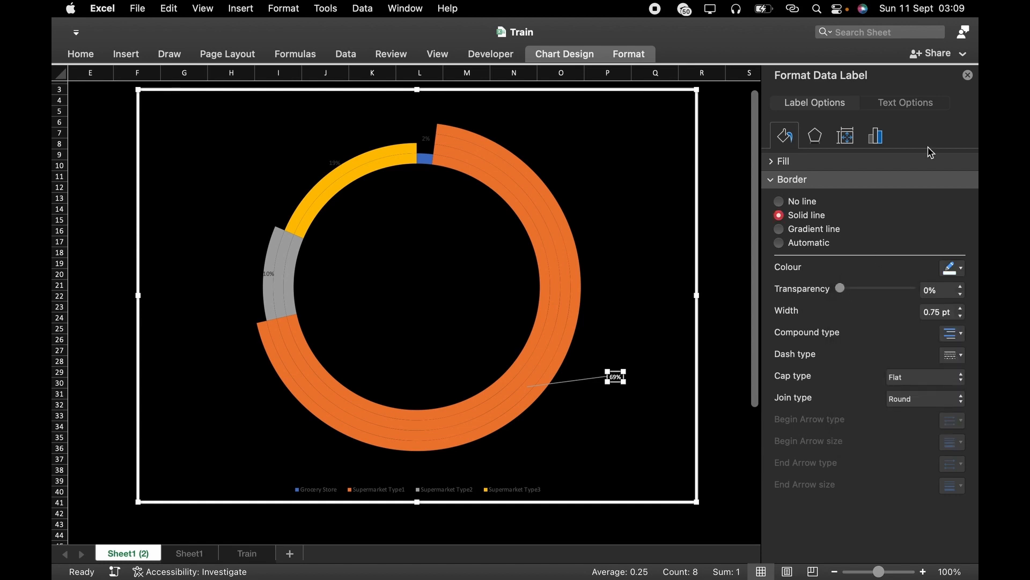
click(968, 75)
click(854, 171)
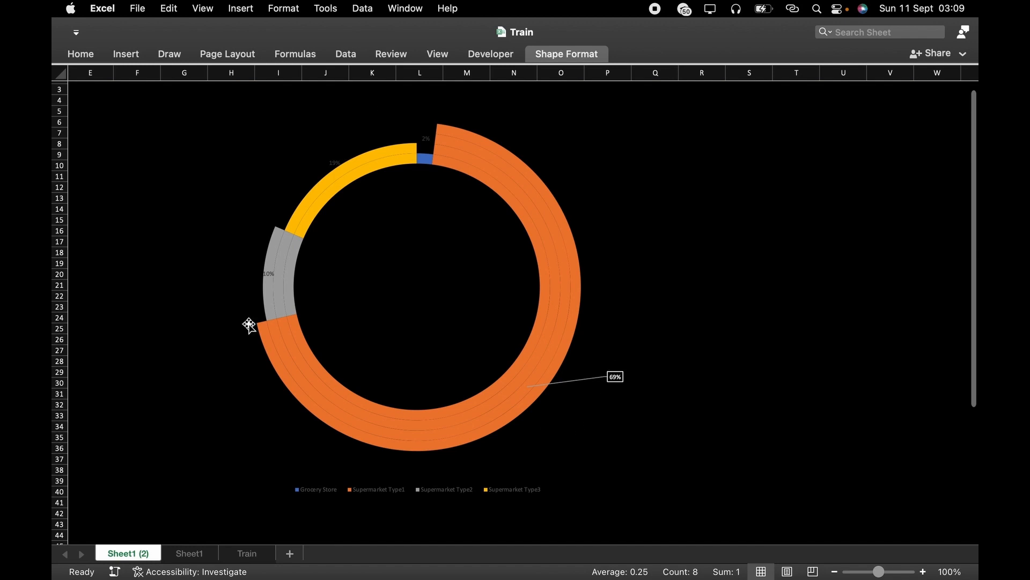
Move the Supermarket Type3 data label outside the doughnut, above and to the left of its yellow slice.
click(570, 168)
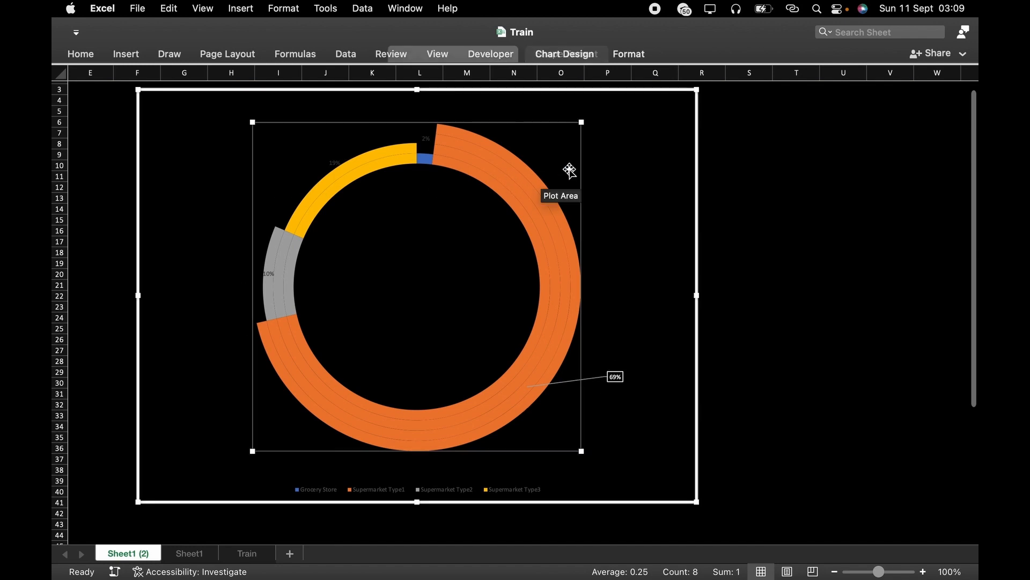
click(331, 160)
drag(333, 160, 287, 142)
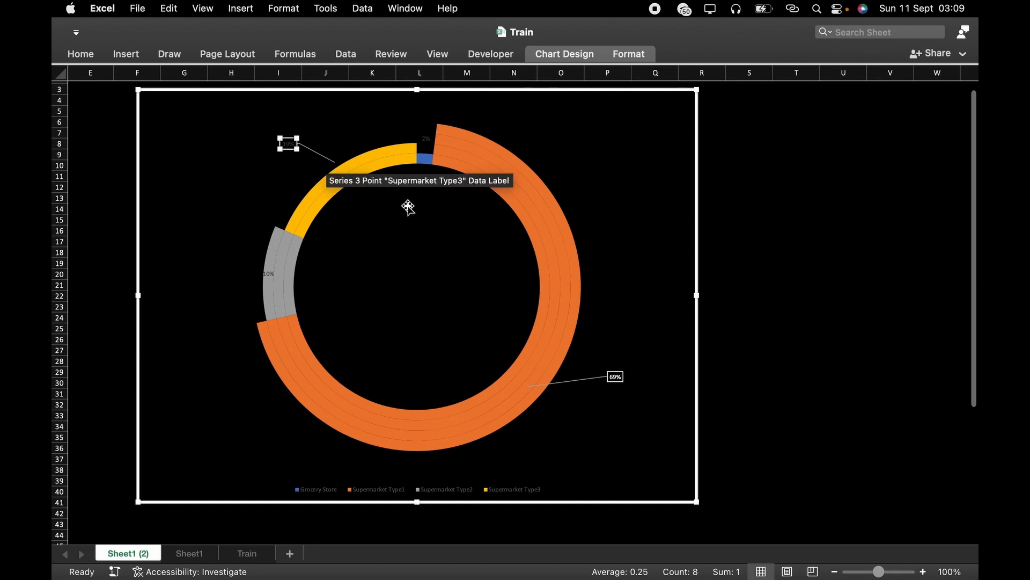
right_click(294, 135)
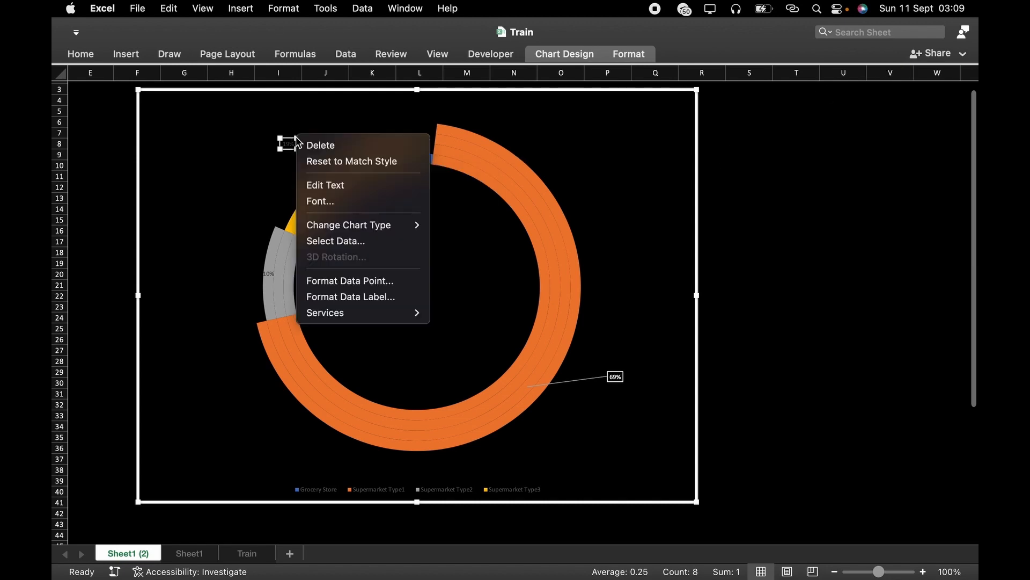
click(362, 287)
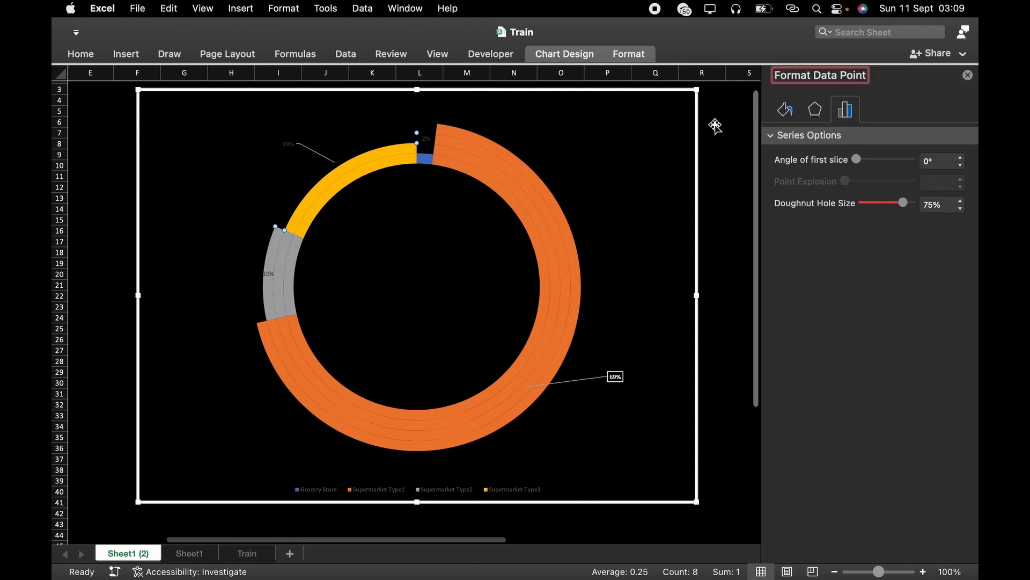
click(785, 111)
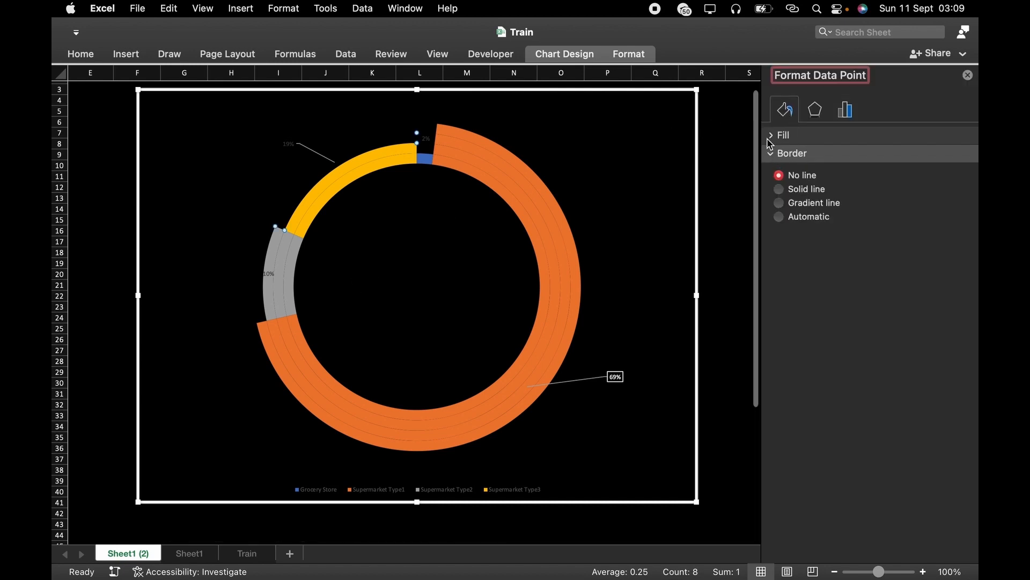
click(773, 136)
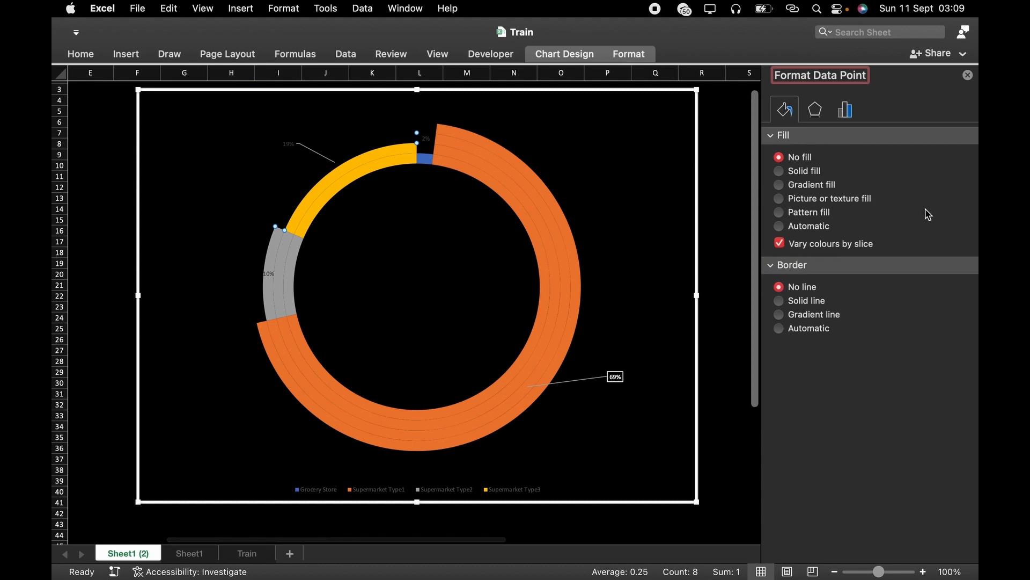
click(968, 76)
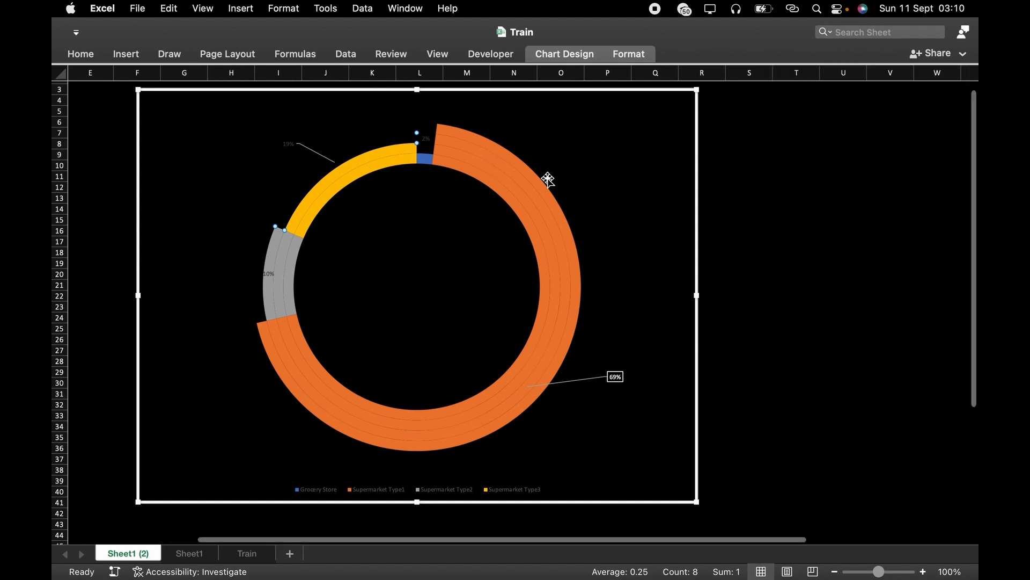
click(723, 183)
click(288, 143)
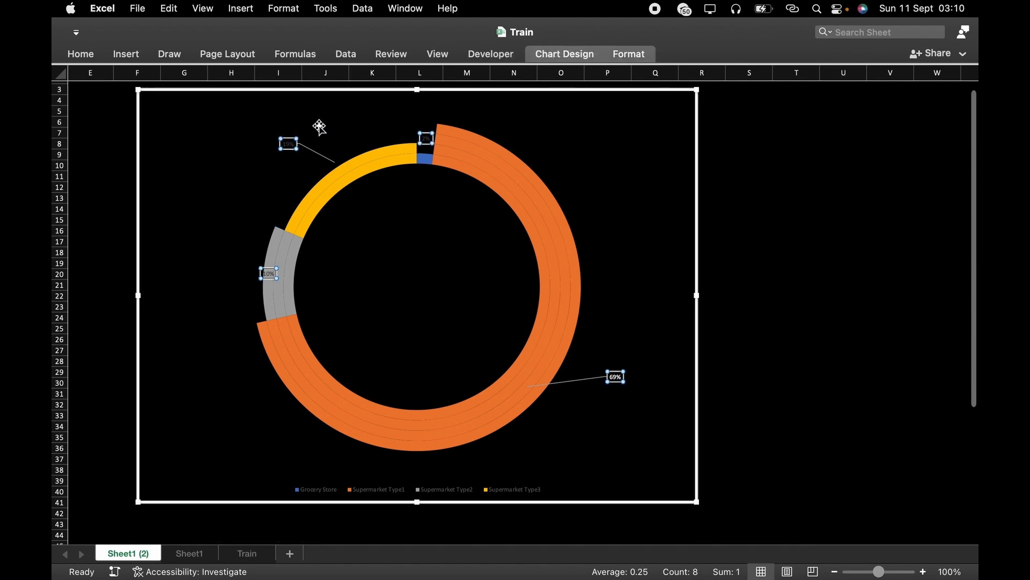
right_click(297, 141)
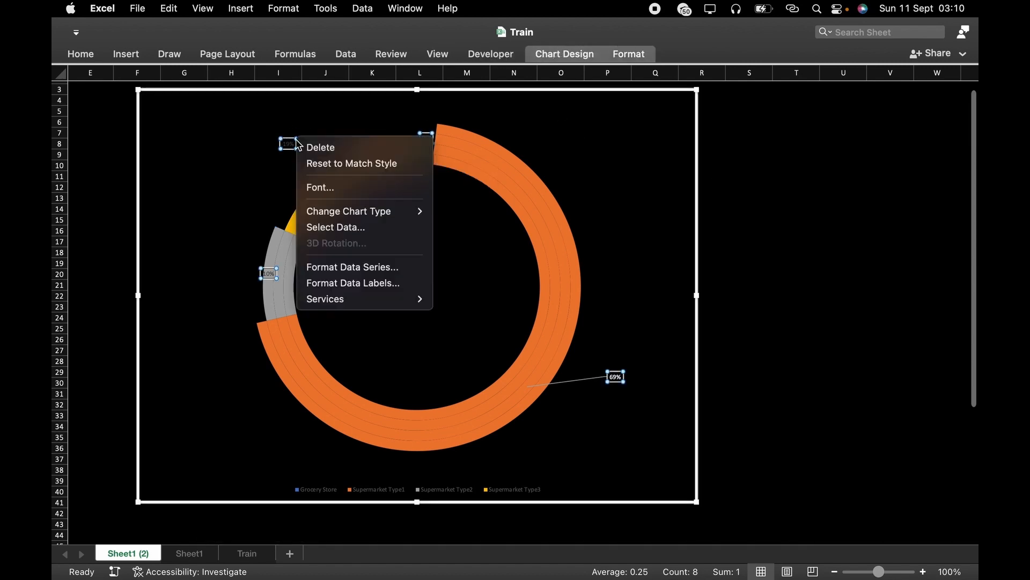
click(380, 268)
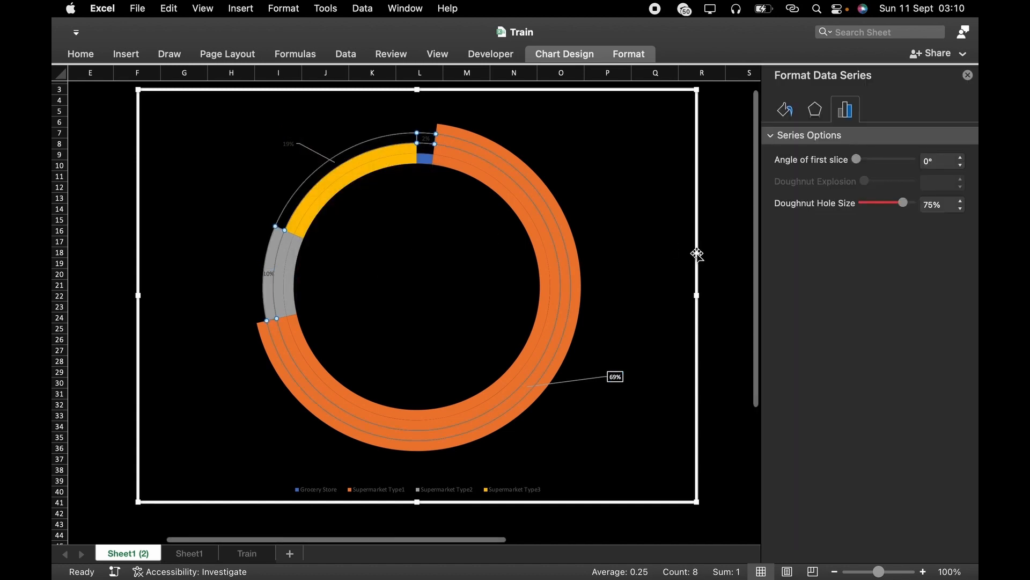
click(778, 118)
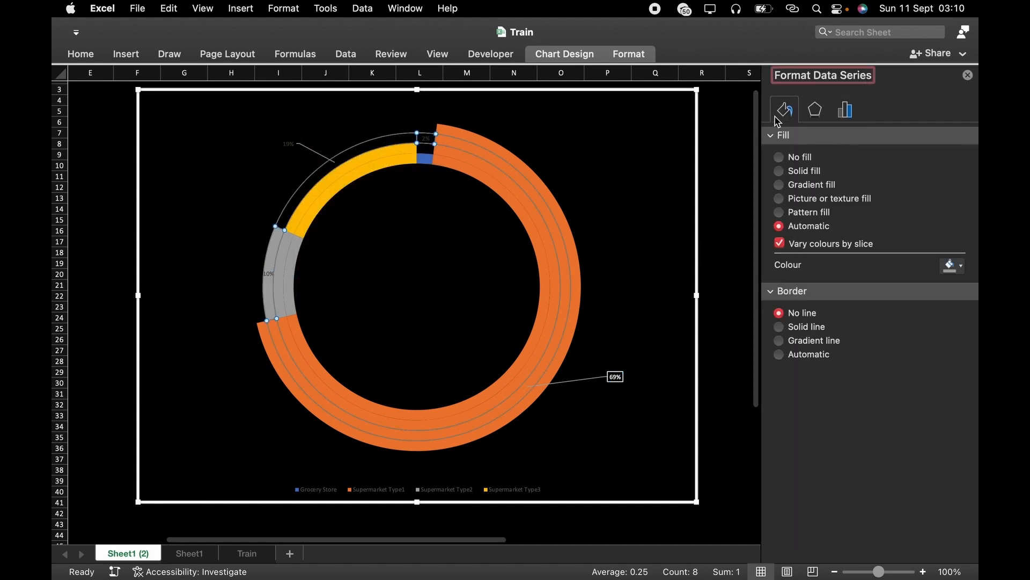
click(782, 171)
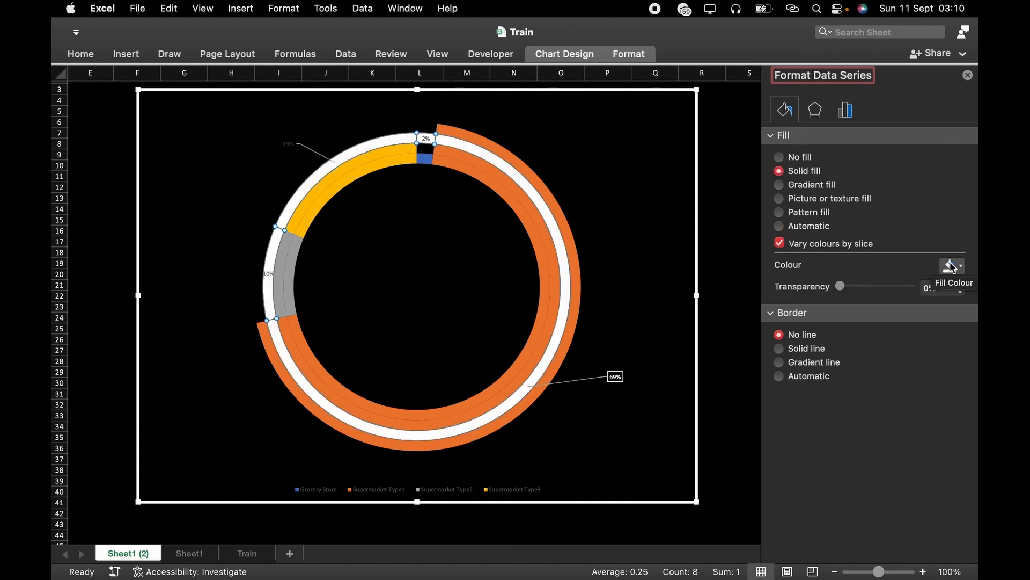
key(super+z)
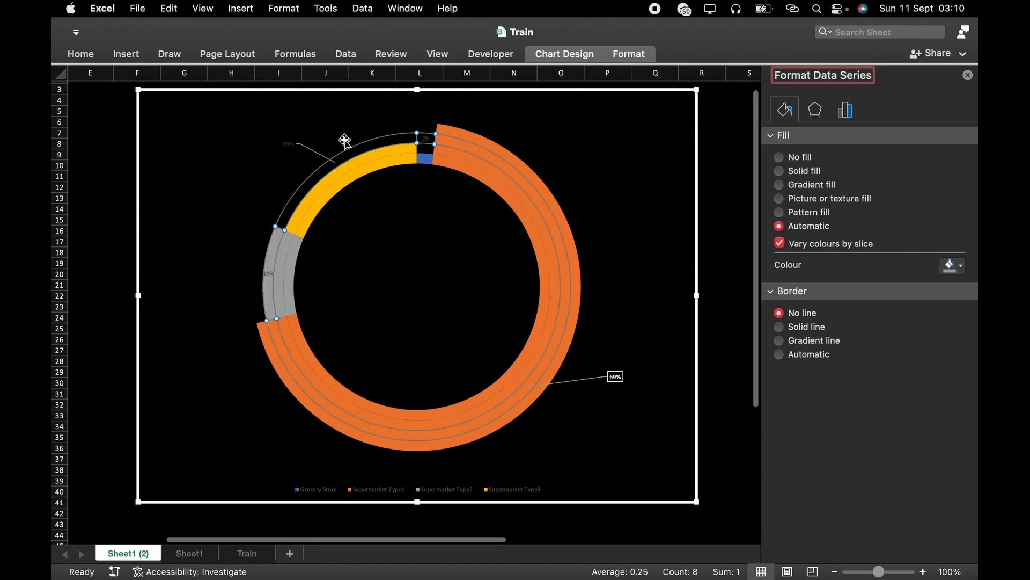
Give all data labels of the second-outermost ring no fill and a solid white border line.
click(288, 143)
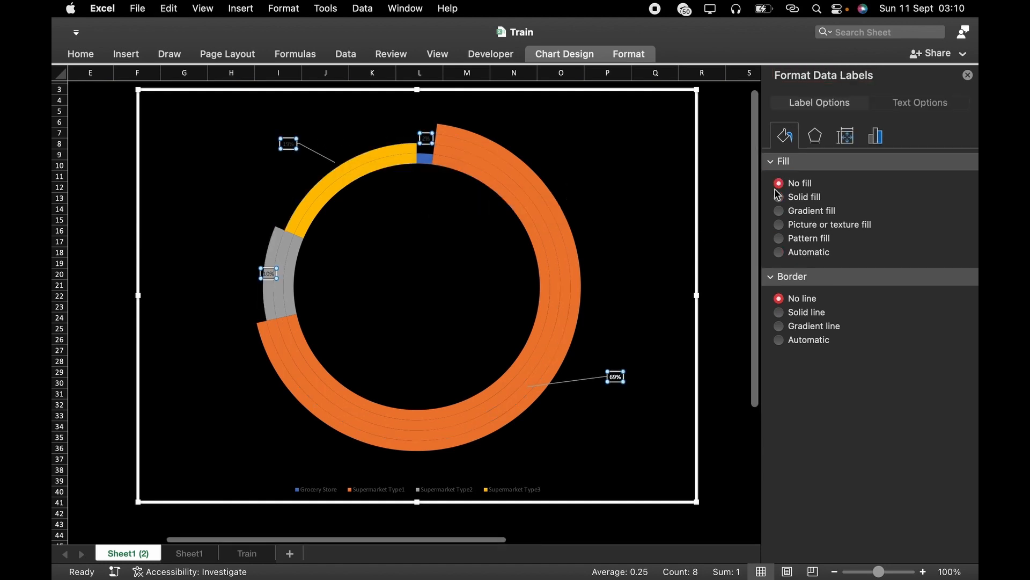
click(779, 197)
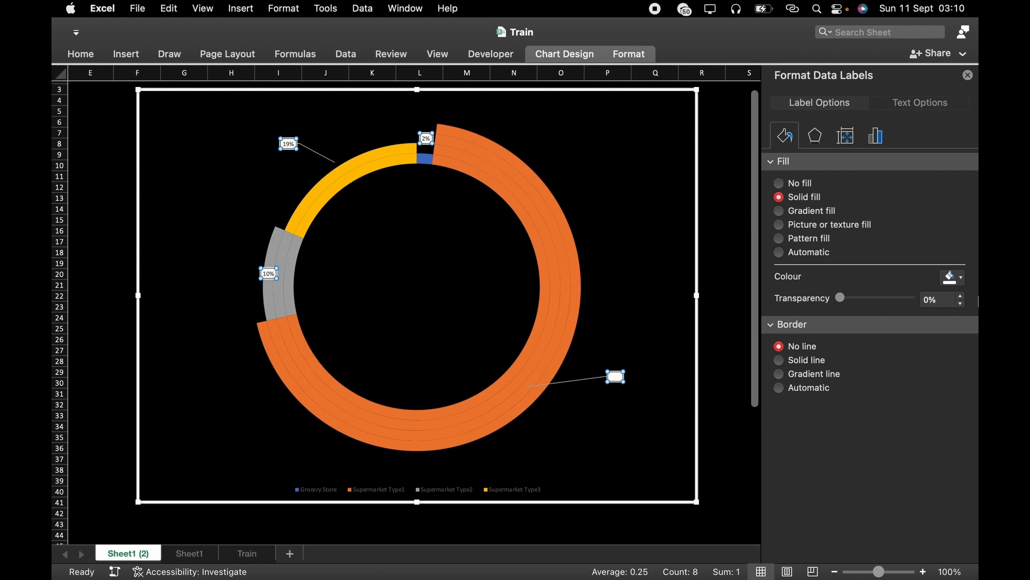
click(780, 183)
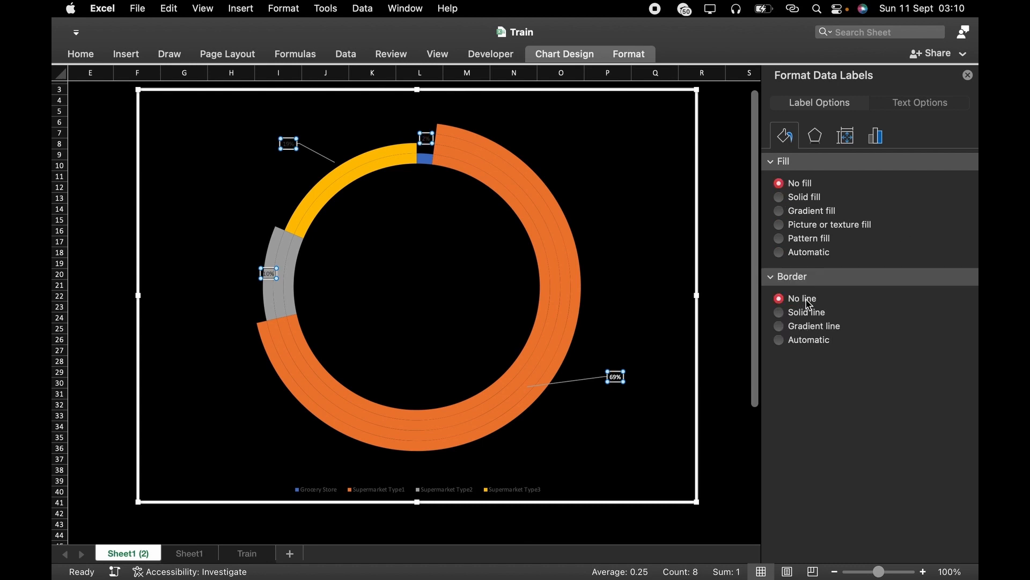
click(780, 313)
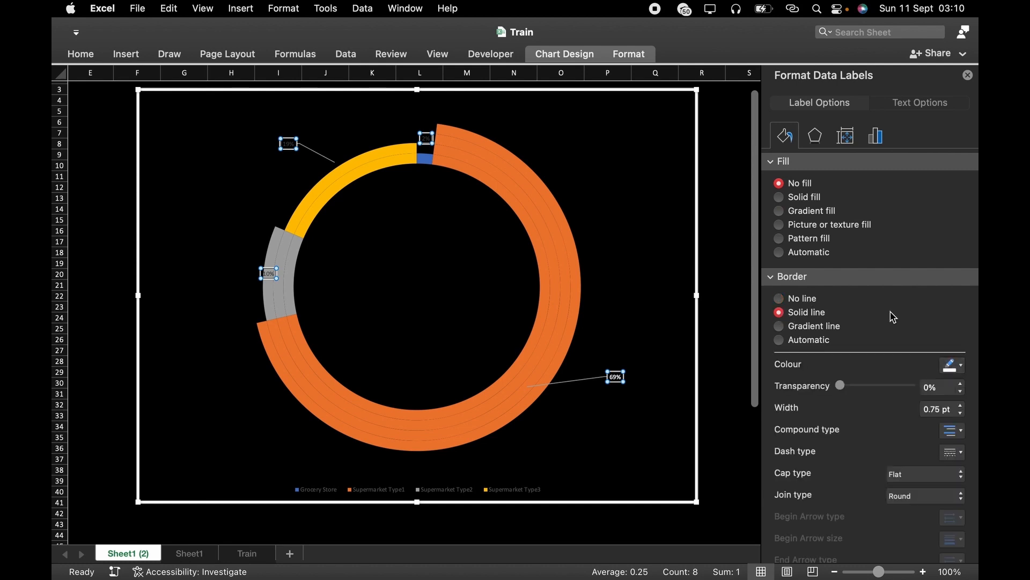
Set the text fill of all the ring's data labels to white and close the formatting options.
click(933, 108)
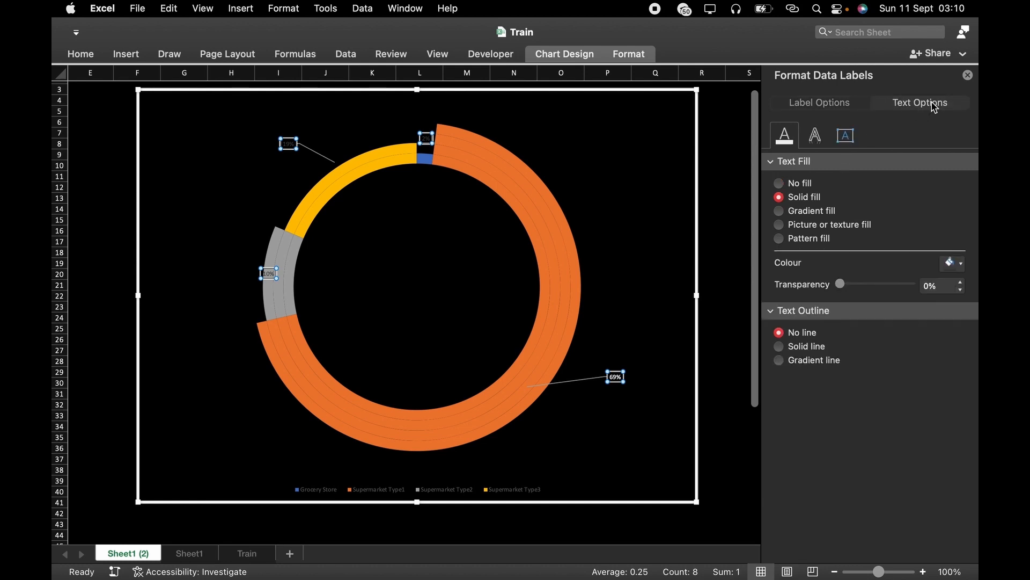
click(961, 265)
click(854, 303)
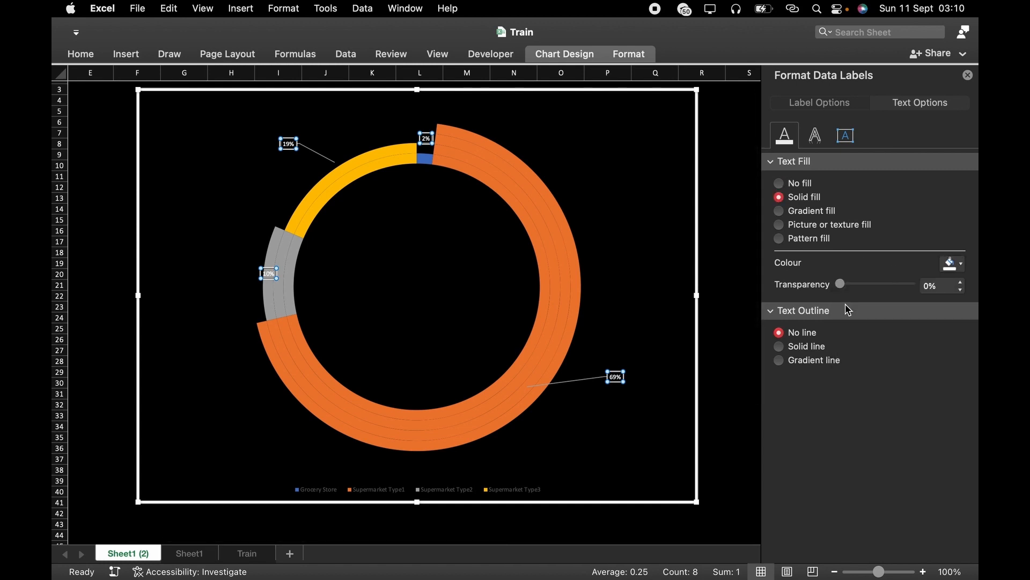
click(968, 75)
Move the Supermarket Type2 data label outside the doughnut, to the left of its grey slice.
click(270, 276)
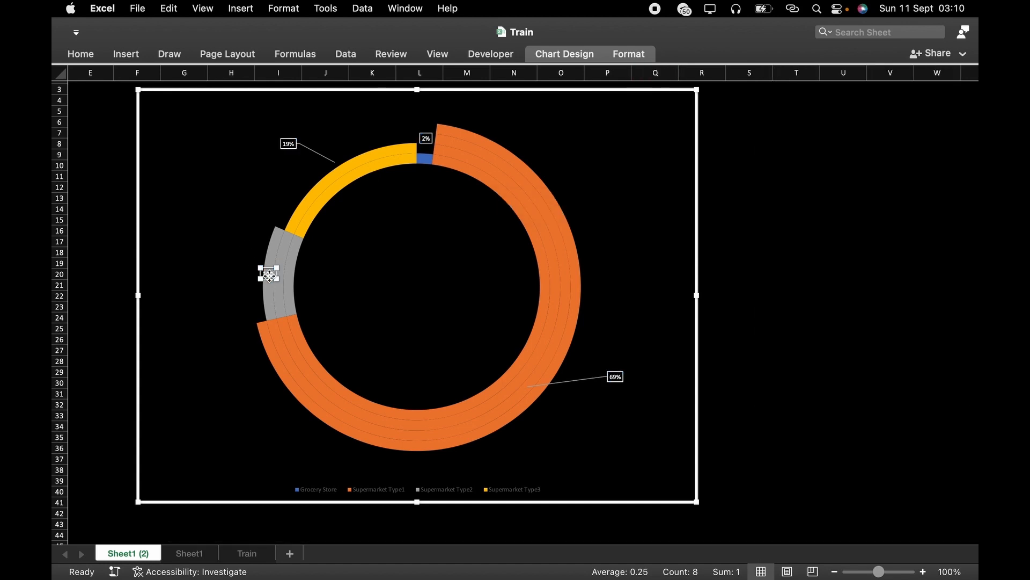
drag(270, 275, 199, 293)
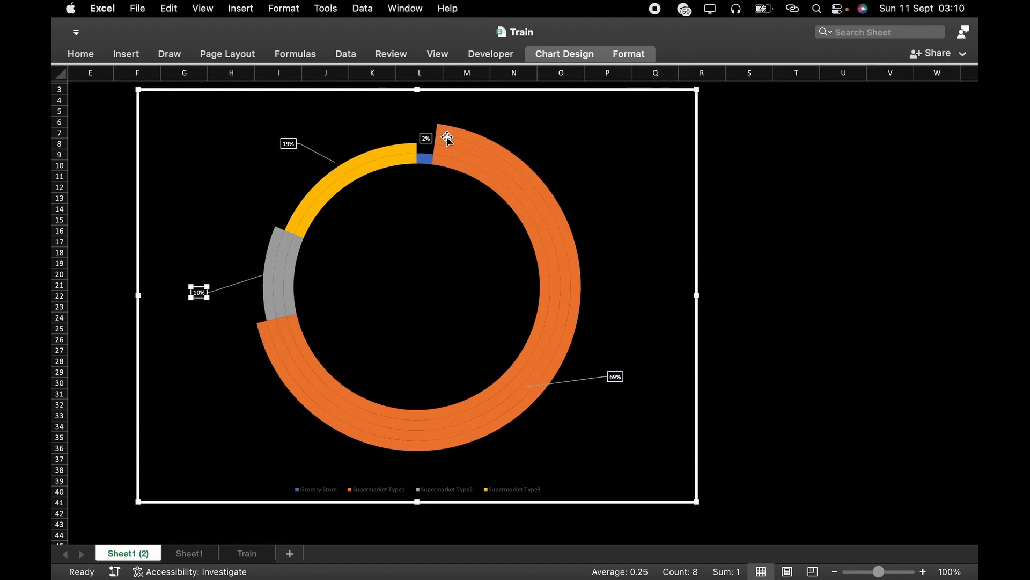
Move the Grocery Store data label outside the doughnut, above and to the right of its blue slice.
scroll(477, 156, up, 2)
scroll(478, 156, left, 1)
click(438, 156)
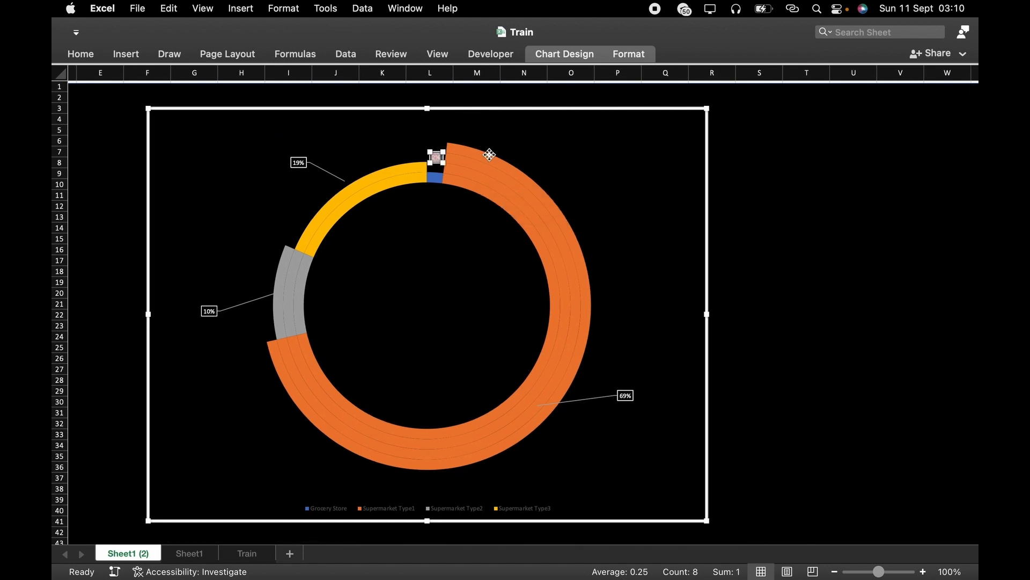
click(436, 158)
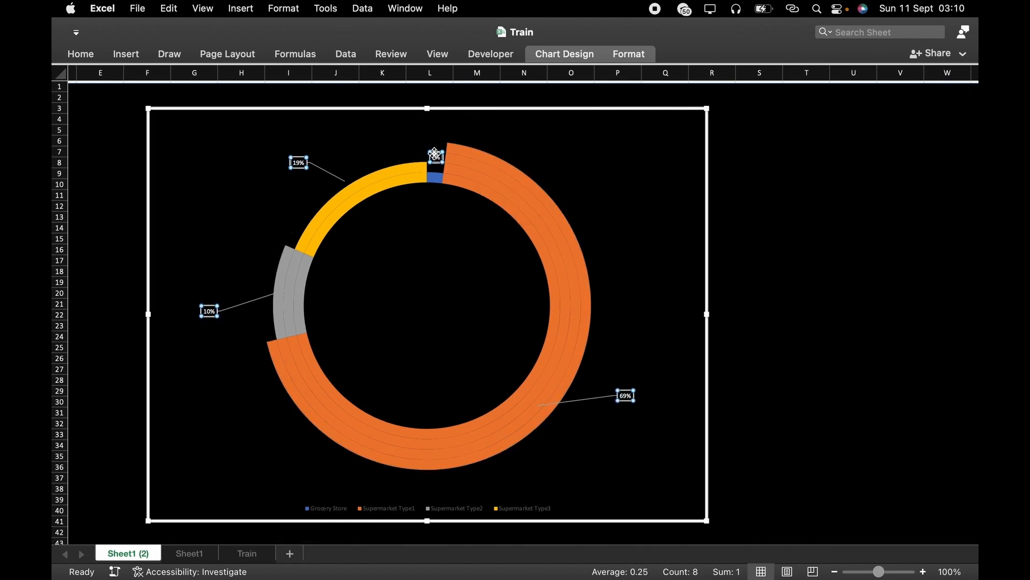
click(435, 156)
drag(434, 156, 520, 128)
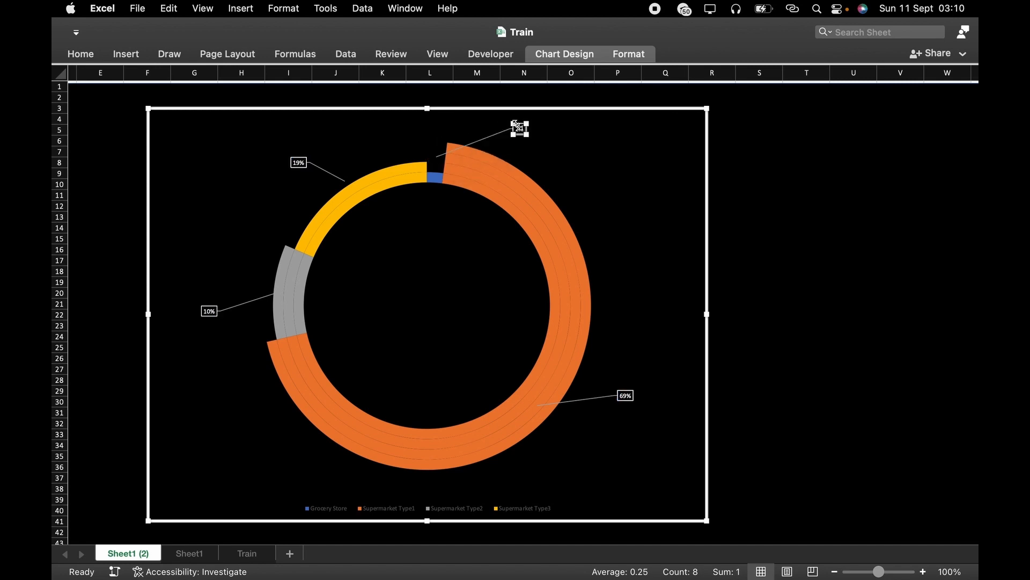
click(624, 172)
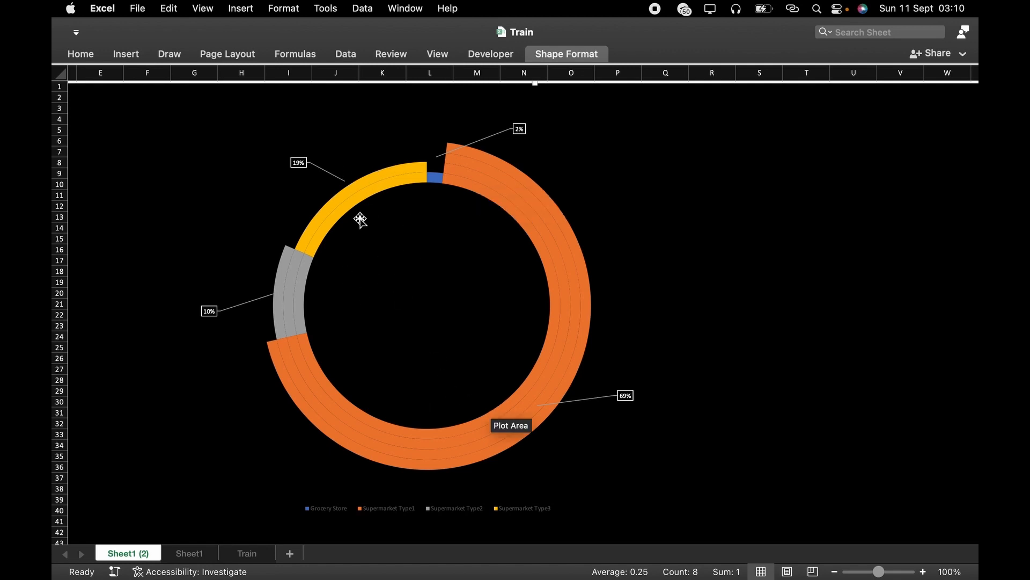
Reposition the Grocery Store data label straight above its blue slice, near the chart's upper edge.
click(525, 128)
click(525, 128)
drag(525, 129, 440, 114)
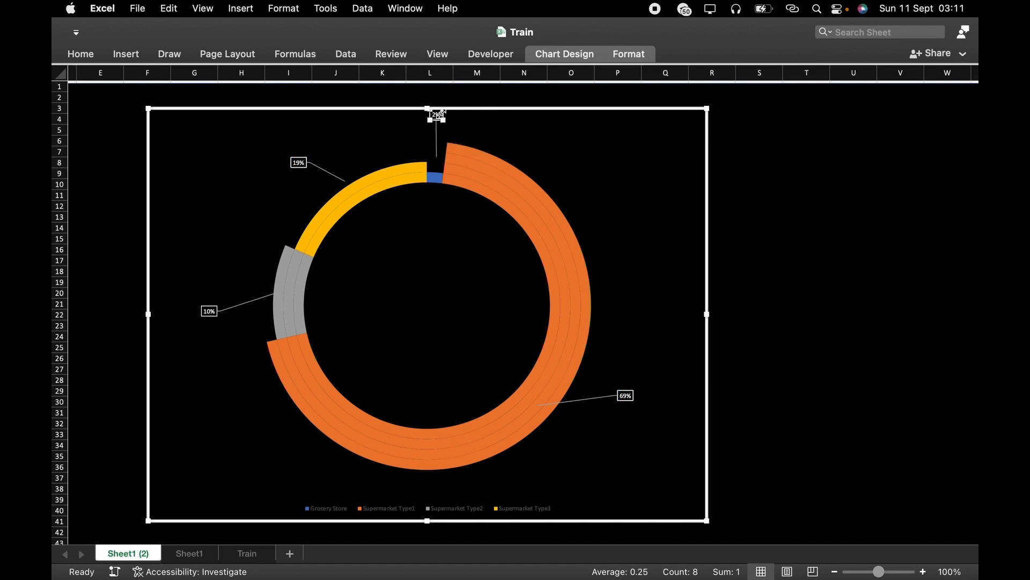
click(603, 140)
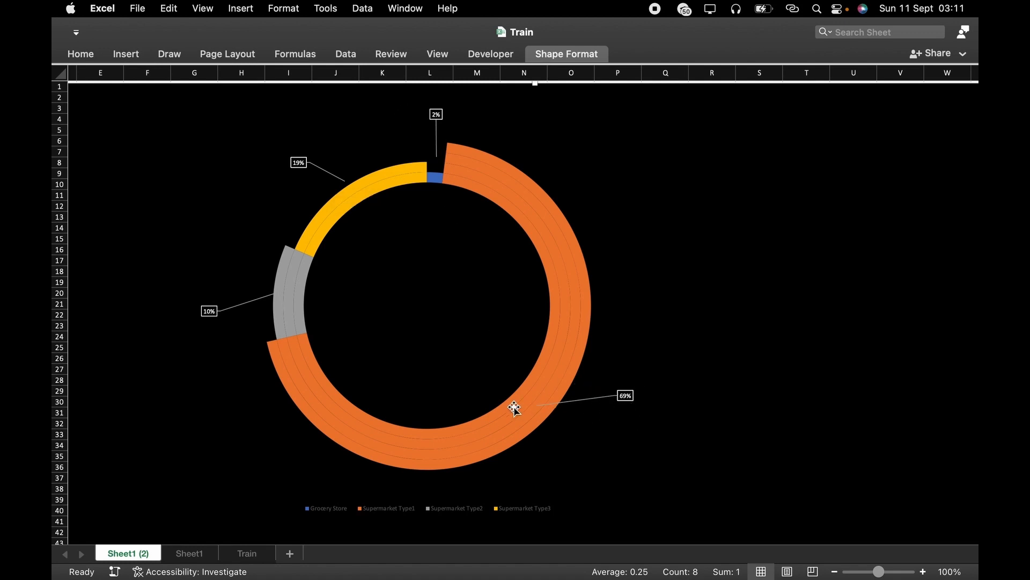
Move the Supermarket Type1 data label further down, outside the lower right of the doughnut.
click(626, 396)
click(626, 396)
drag(626, 396, 626, 435)
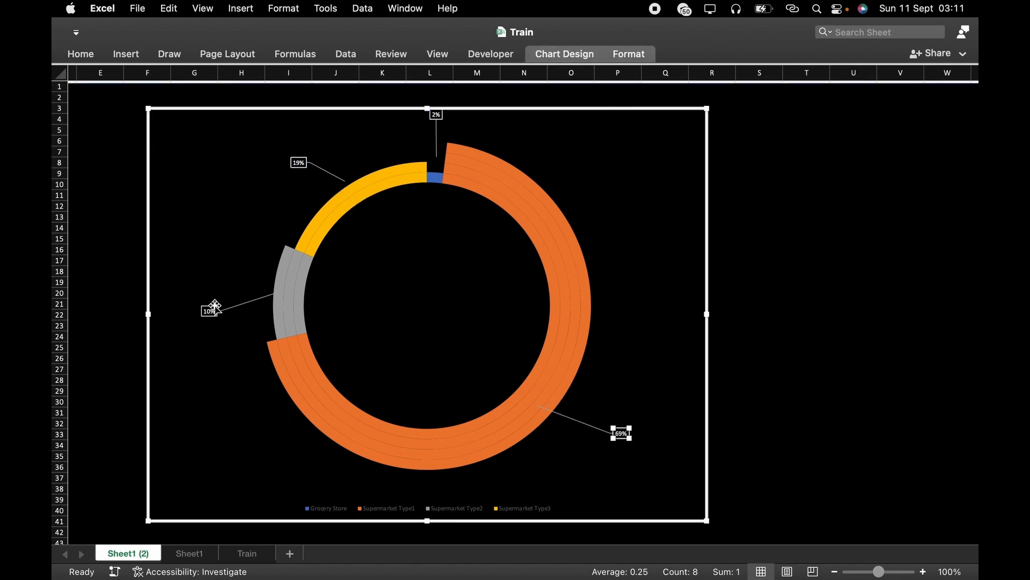
Try to delete the leader lines of the data labels and undo the deletion.
click(322, 169)
key(Delete)
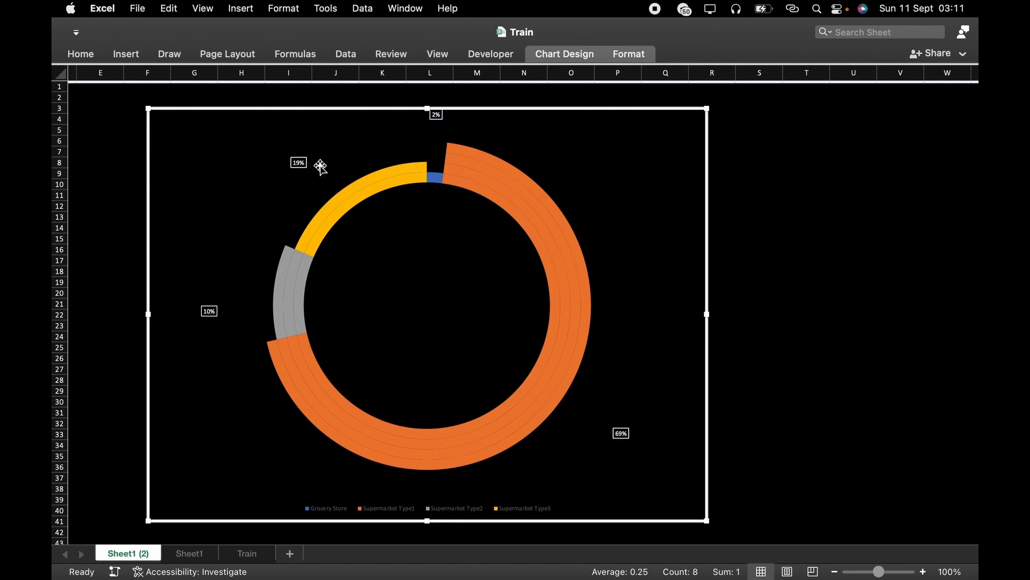
click(298, 163)
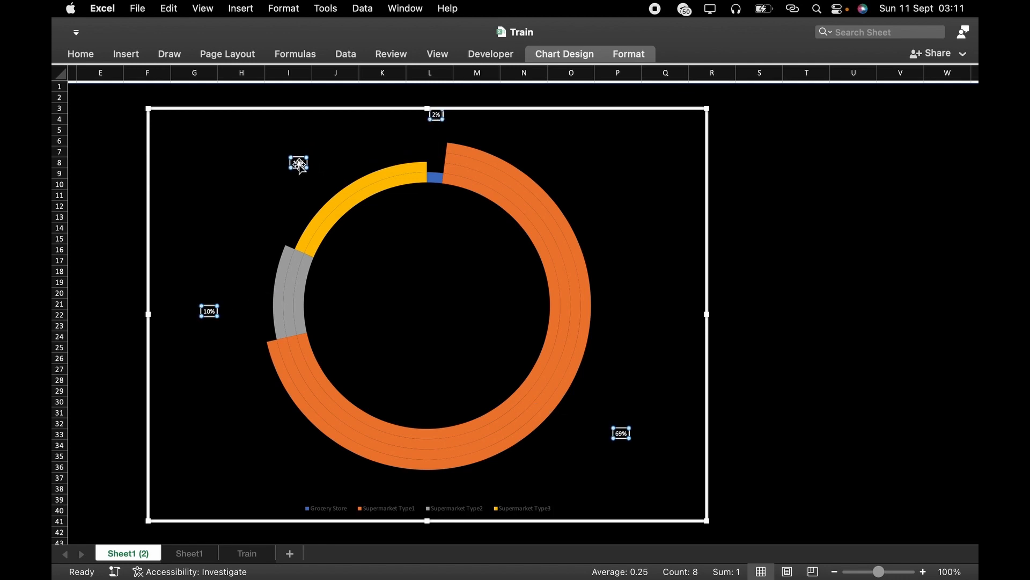
click(265, 147)
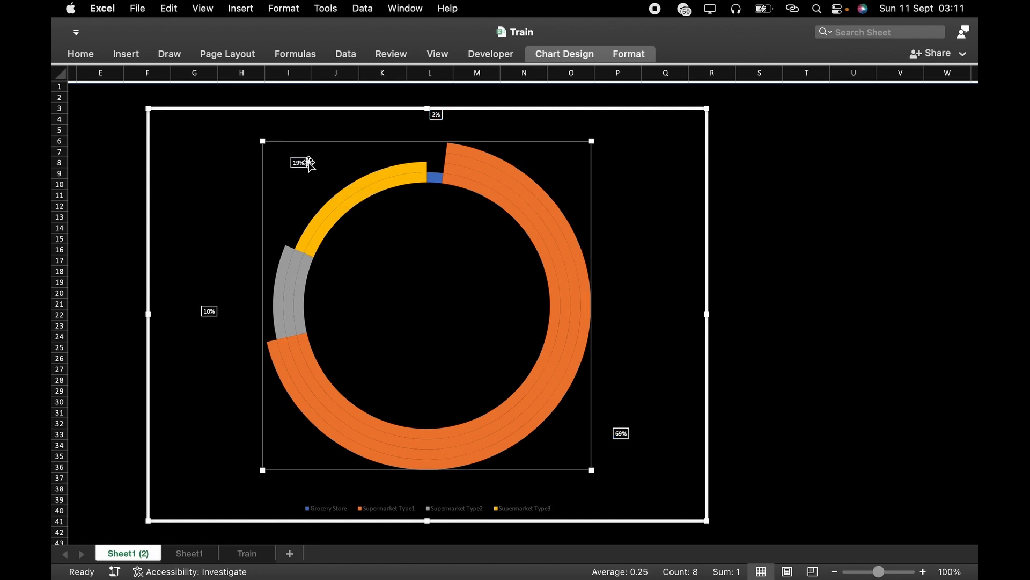
key(super+z)
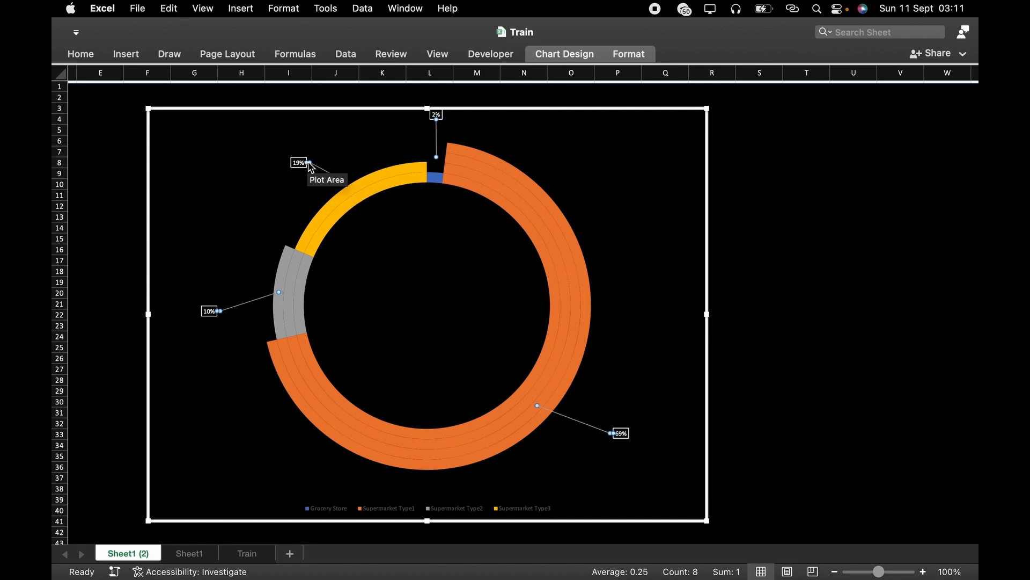
click(343, 149)
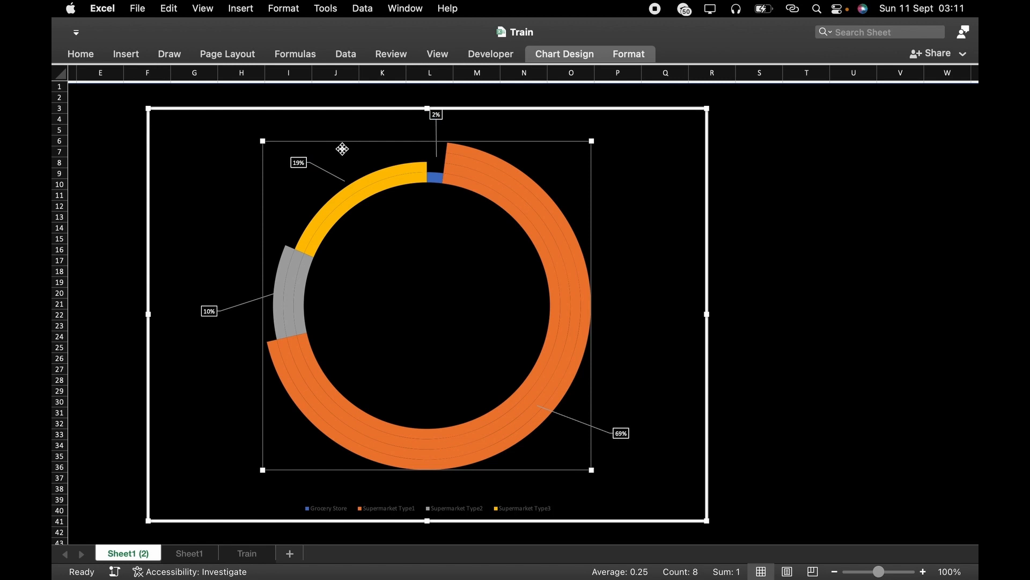
Delete only the Supermarket Type3 data label above and to the left of the yellow slice.
click(321, 168)
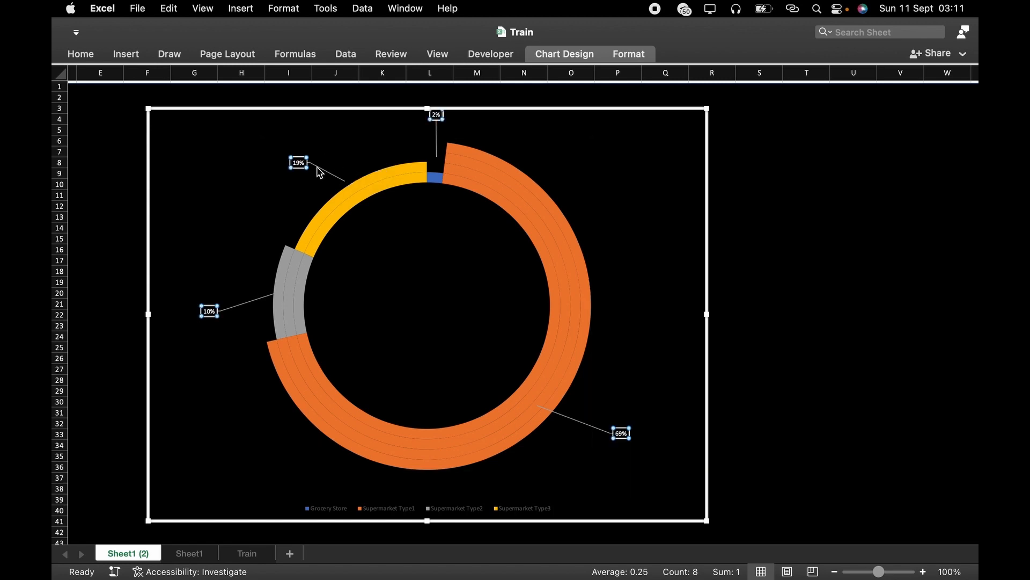
click(303, 163)
click(303, 165)
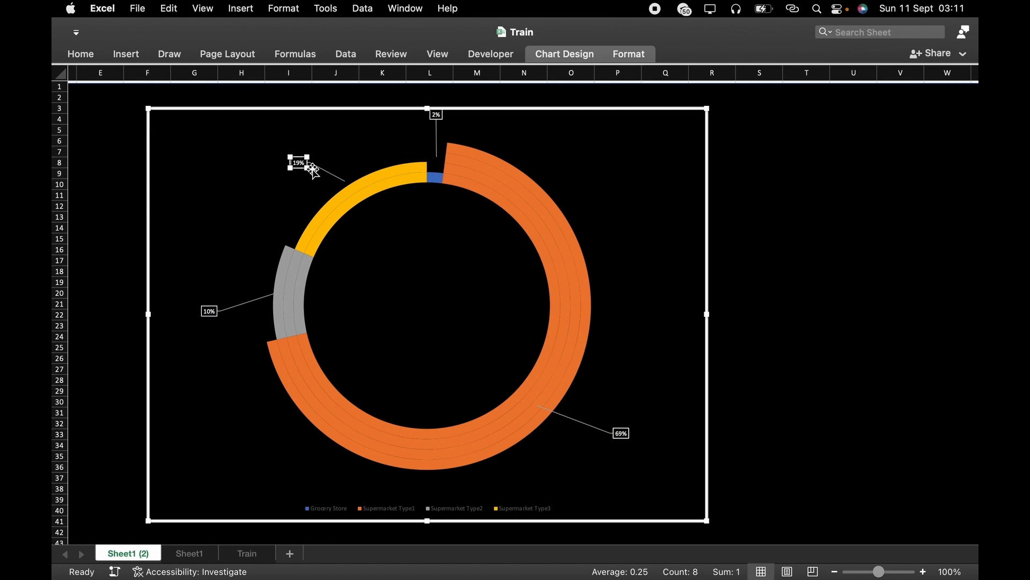
key(BackSpace)
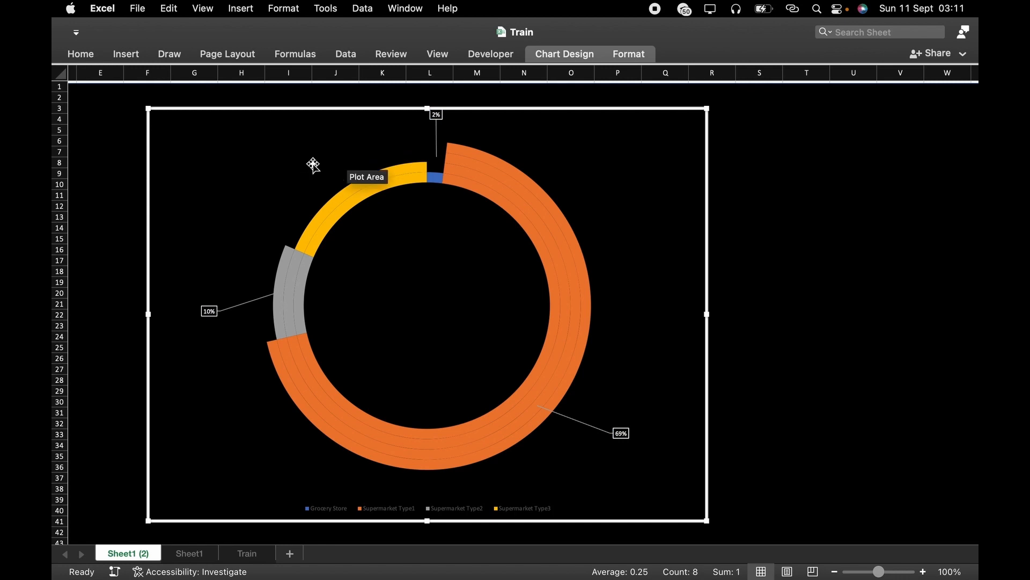
click(342, 193)
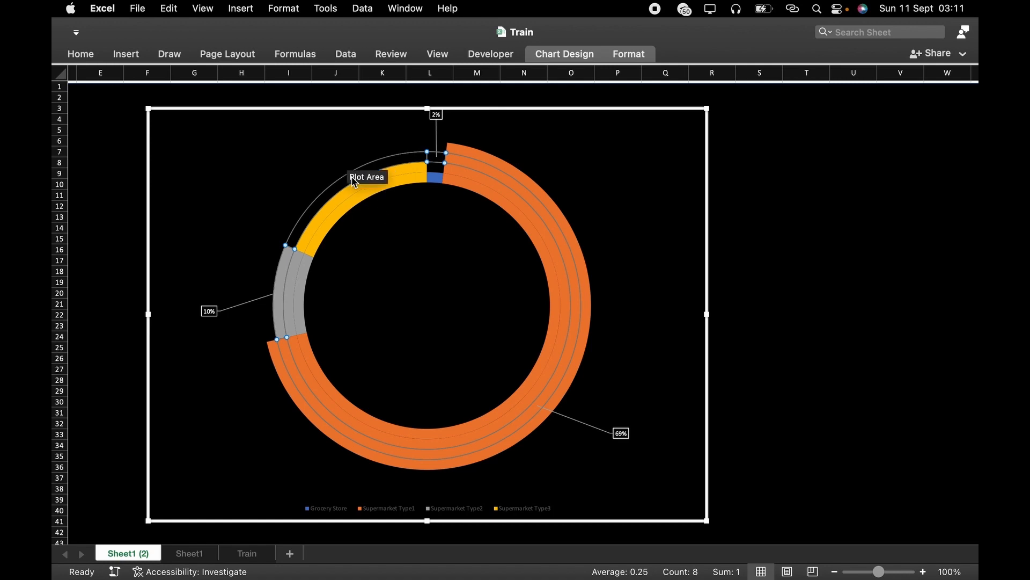
right_click(330, 197)
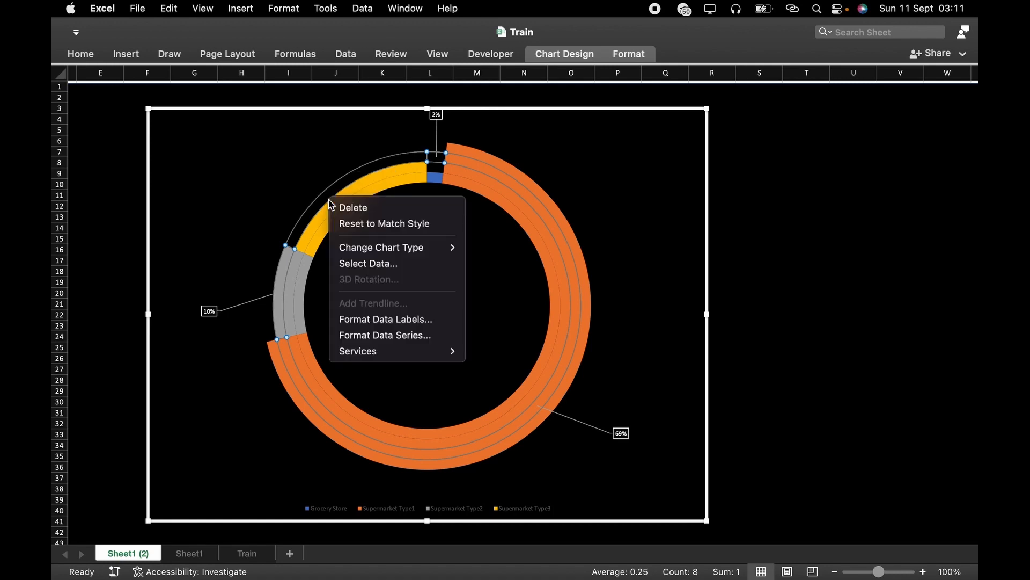
click(426, 321)
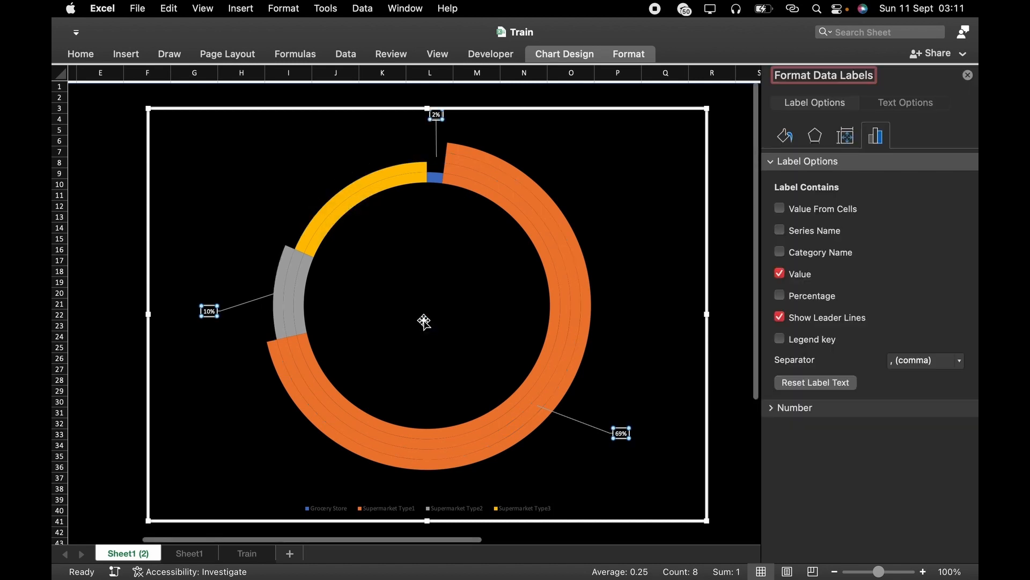
click(785, 134)
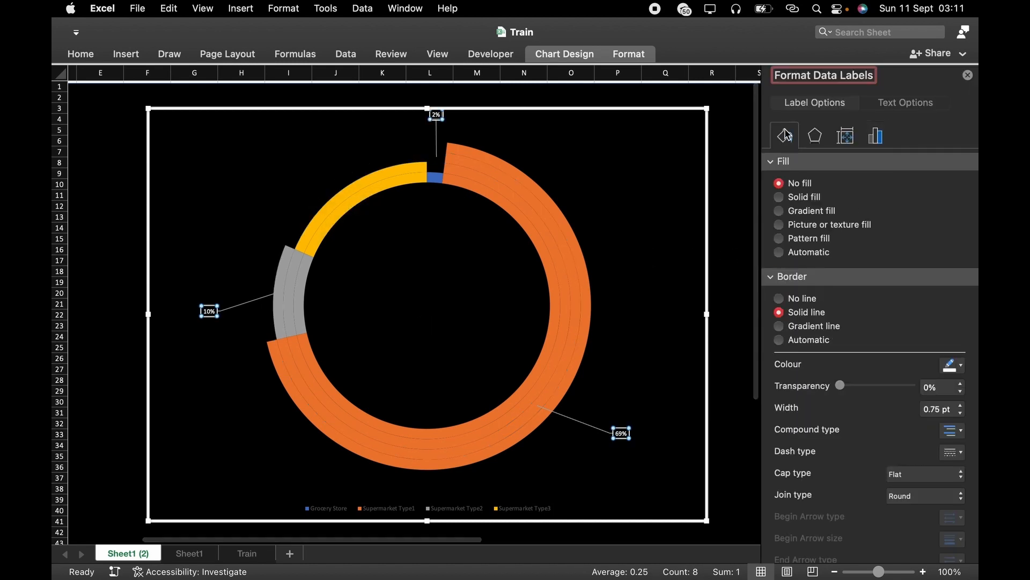
click(967, 76)
Add data labels to the third doughnut ring from the outside.
right_click(339, 202)
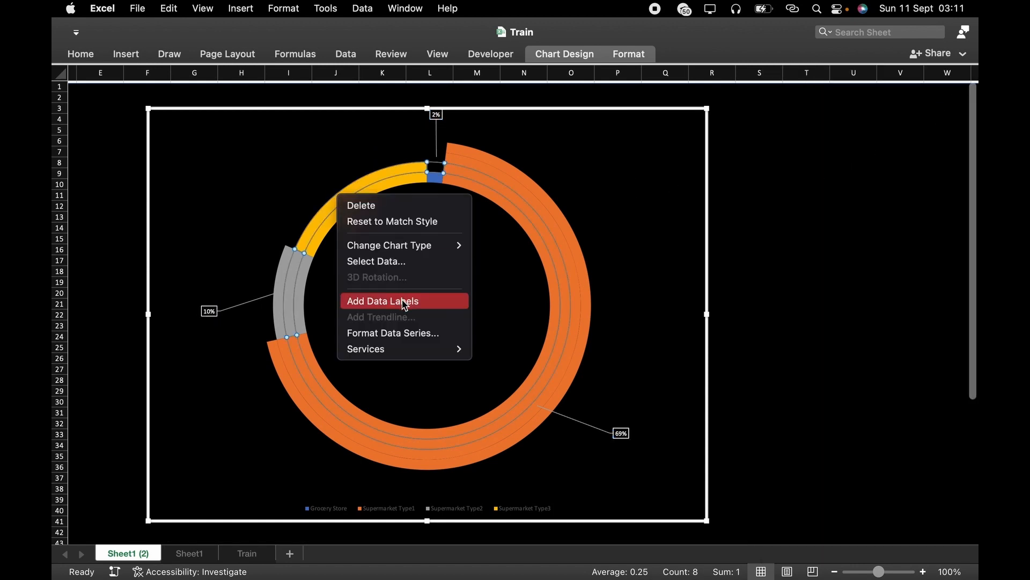
click(403, 300)
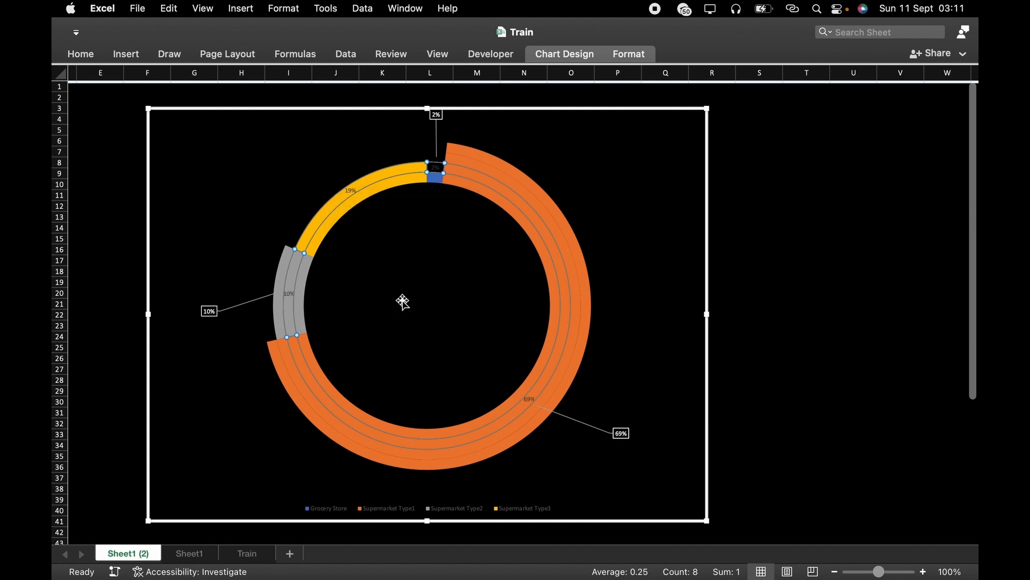
Move the Supermarket Type3 data label outside the ring, above and to the left of the yellow slice, and make its text white.
click(351, 190)
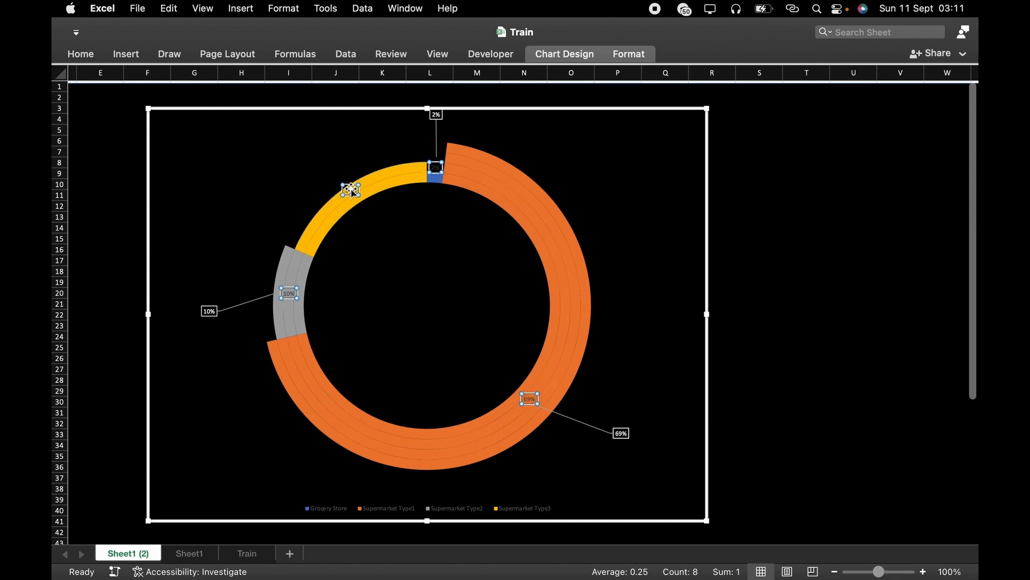
drag(351, 190, 279, 155)
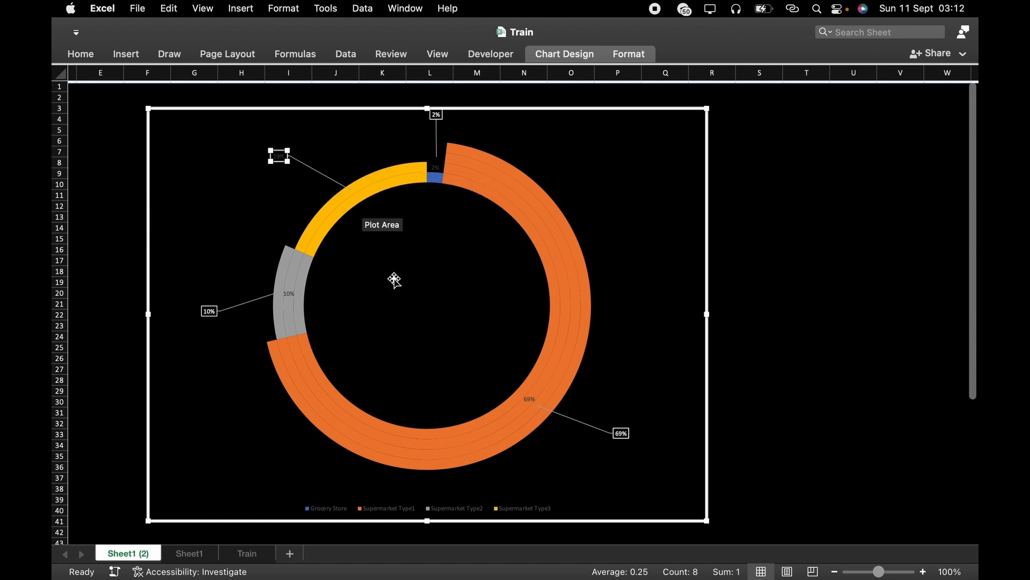
right_click(290, 160)
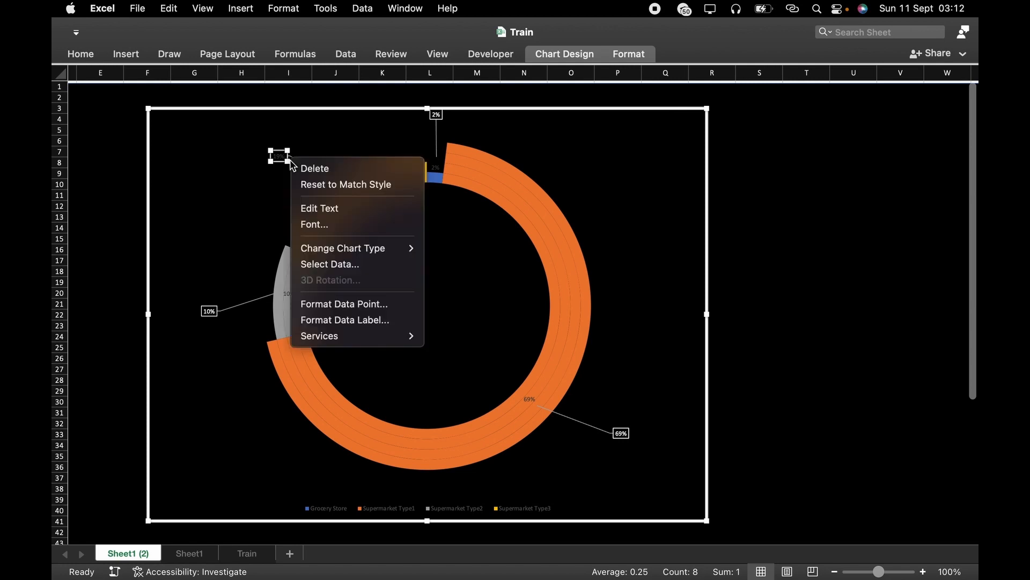
click(379, 328)
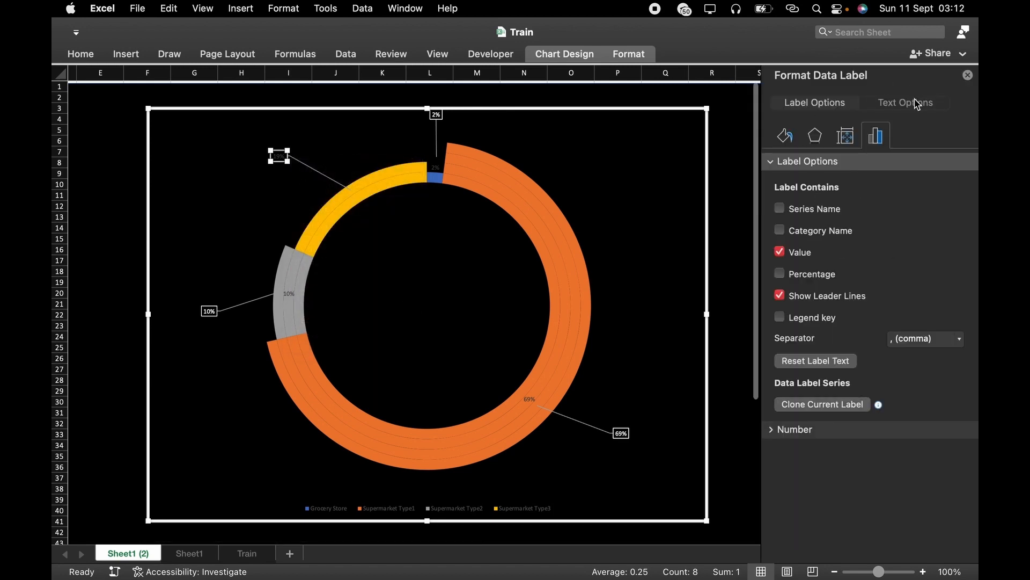
click(918, 105)
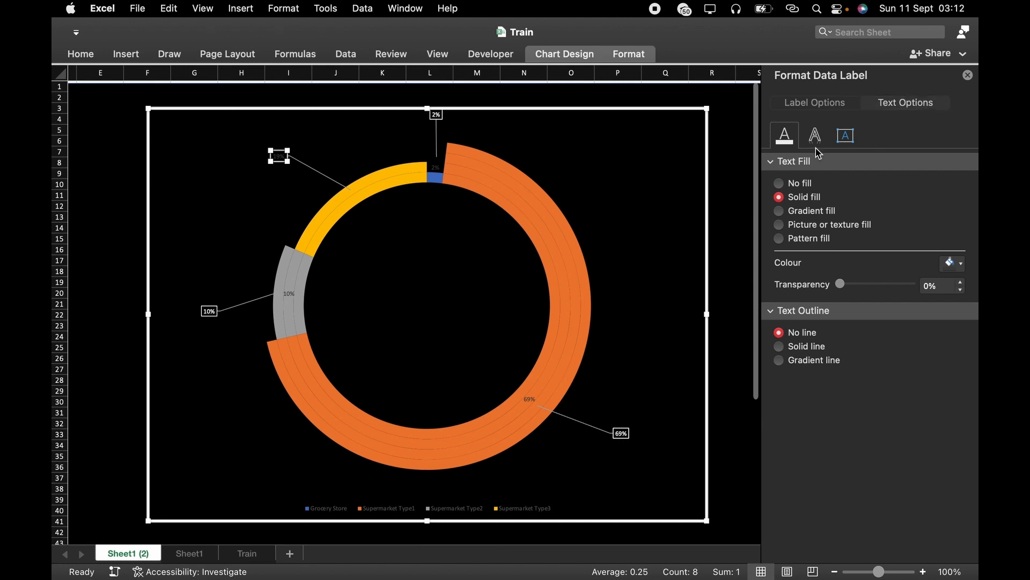
click(961, 263)
click(848, 301)
Give the Supermarket Type3 data label a solid line border.
click(820, 107)
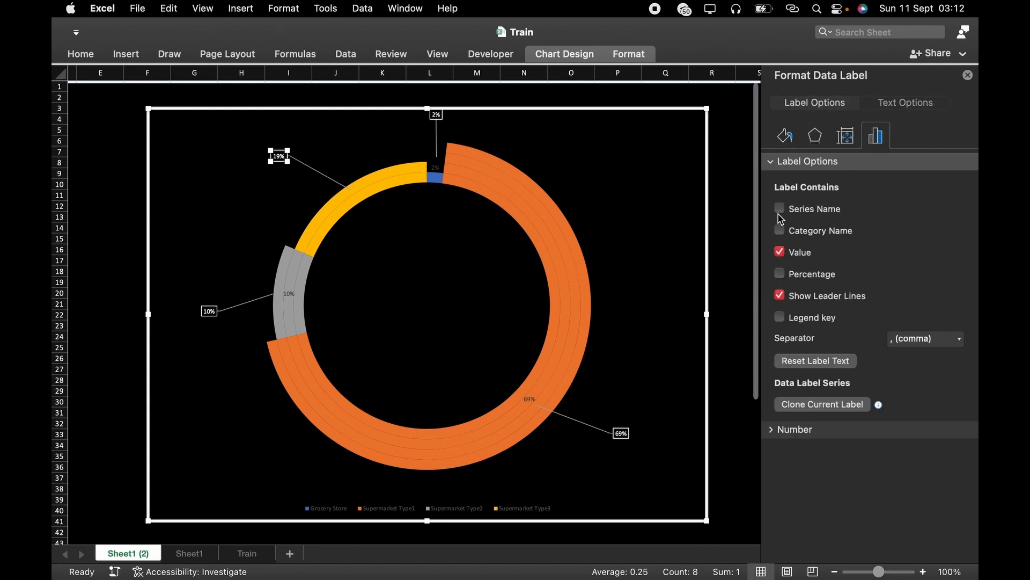
click(785, 139)
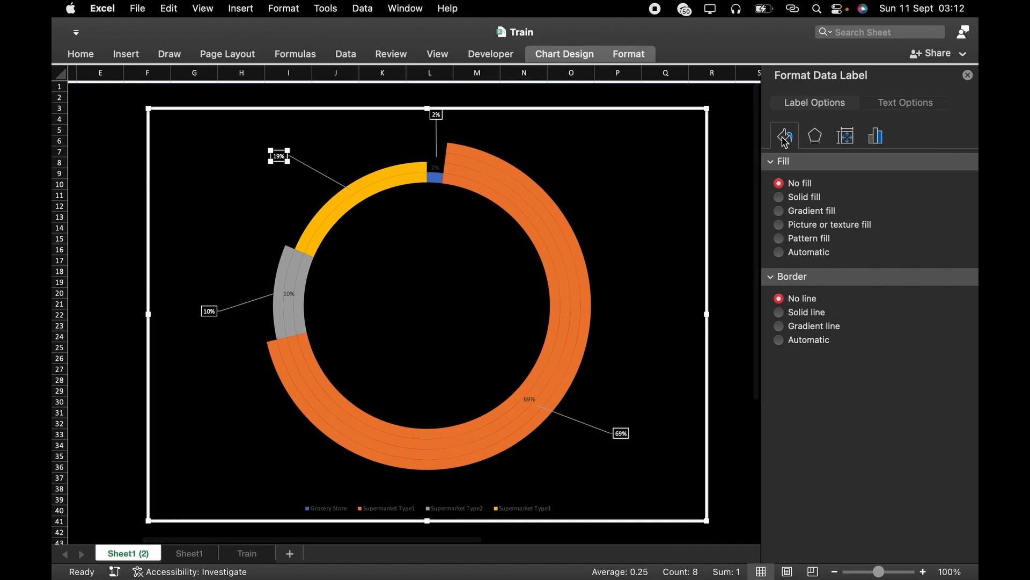
click(779, 312)
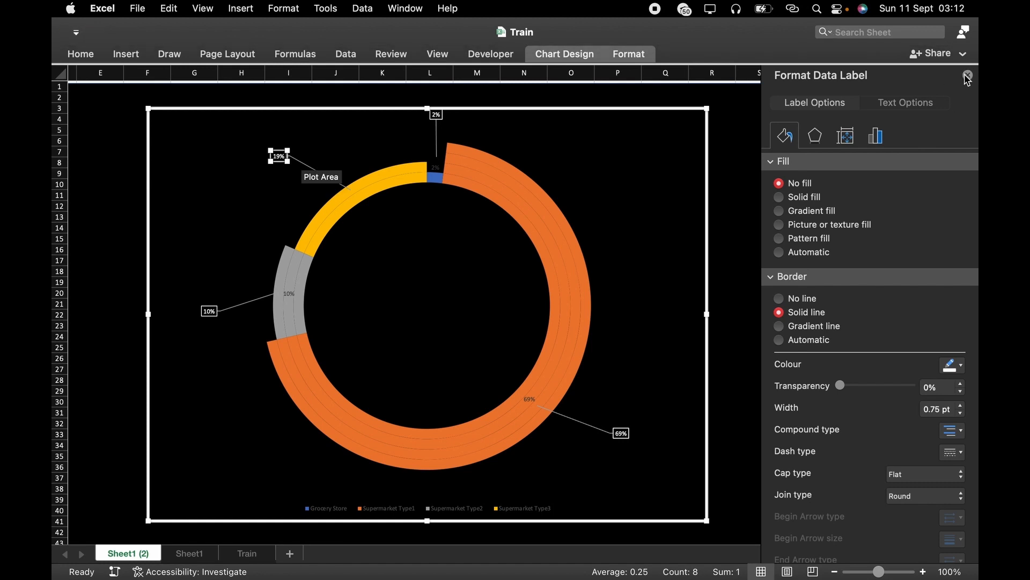
Move the Grocery Store data label slightly down, closer to its slice at the top of the doughnut.
click(436, 128)
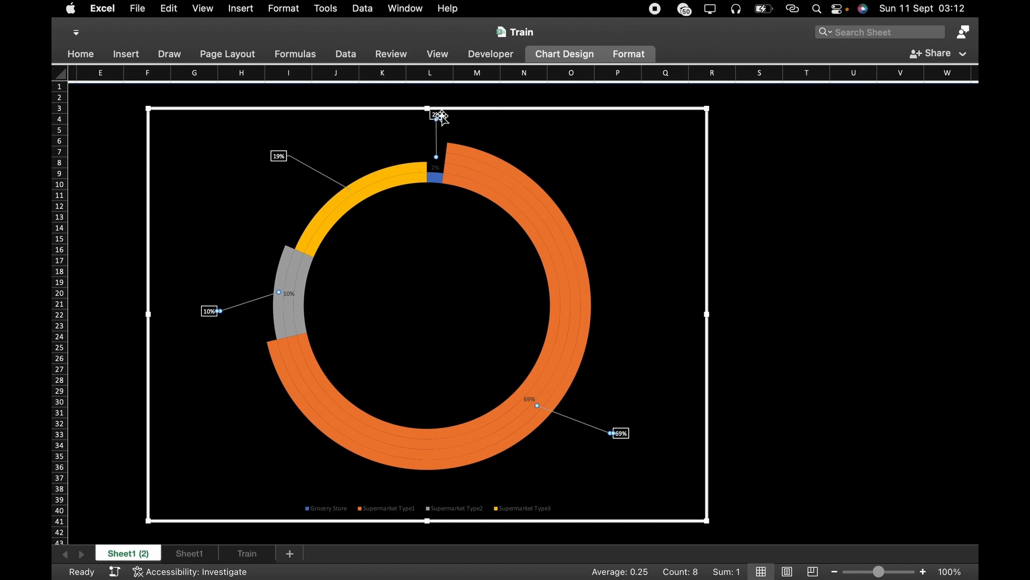
click(441, 116)
click(441, 115)
mouse_move(441, 116)
mouse_down()
mouse_move(435, 170)
mouse_move(436, 127)
mouse_up()
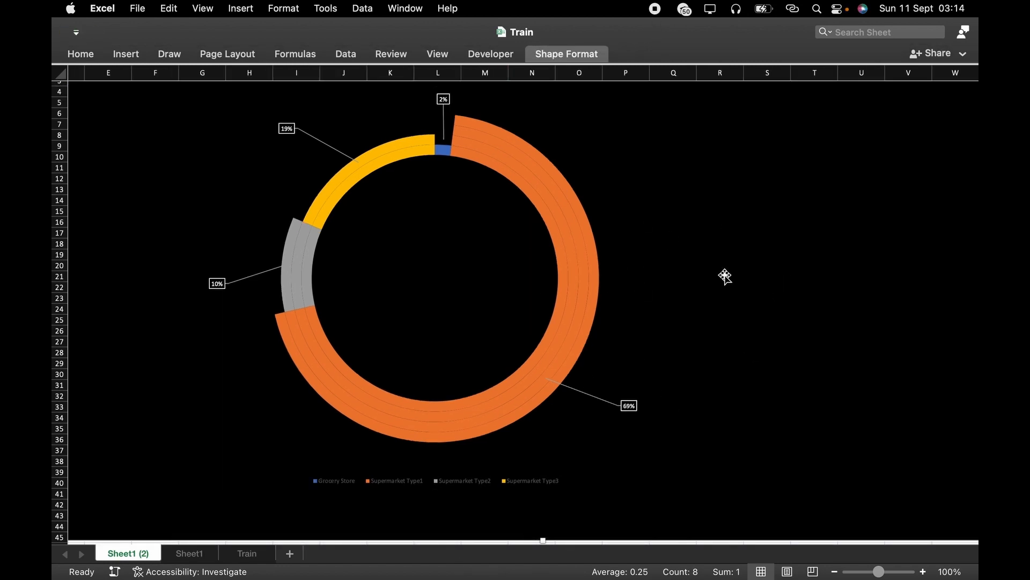
Fill the Grocery Store slice in the innermost ring with solid white.
scroll(586, 275, up, 1)
scroll(587, 275, up, 1)
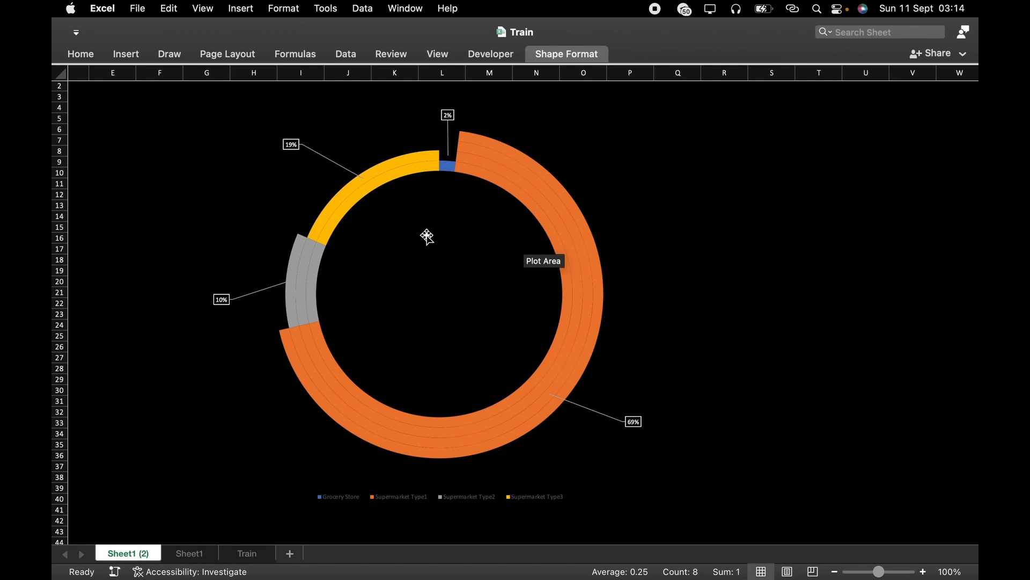
click(448, 166)
click(448, 166)
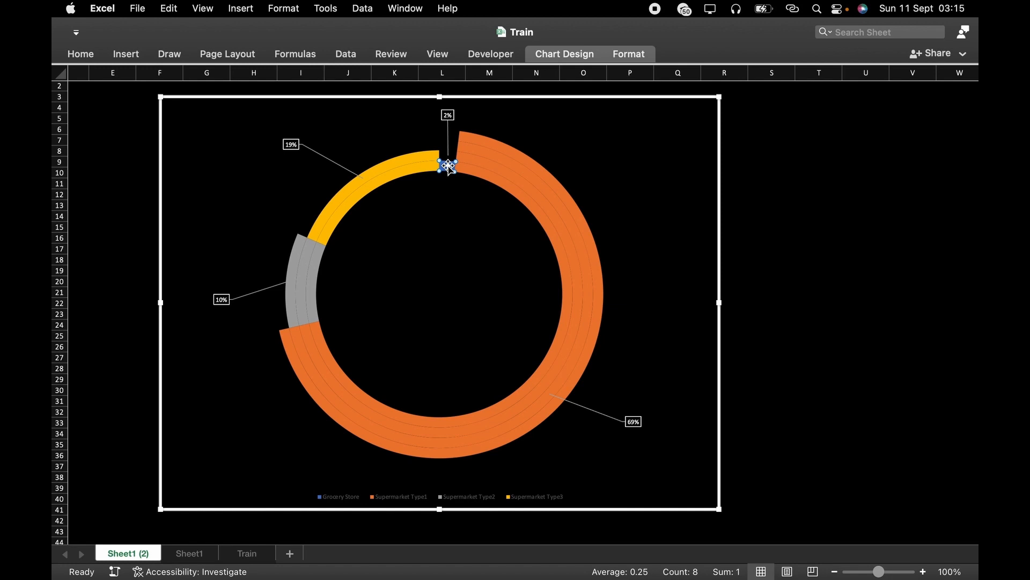
right_click(449, 168)
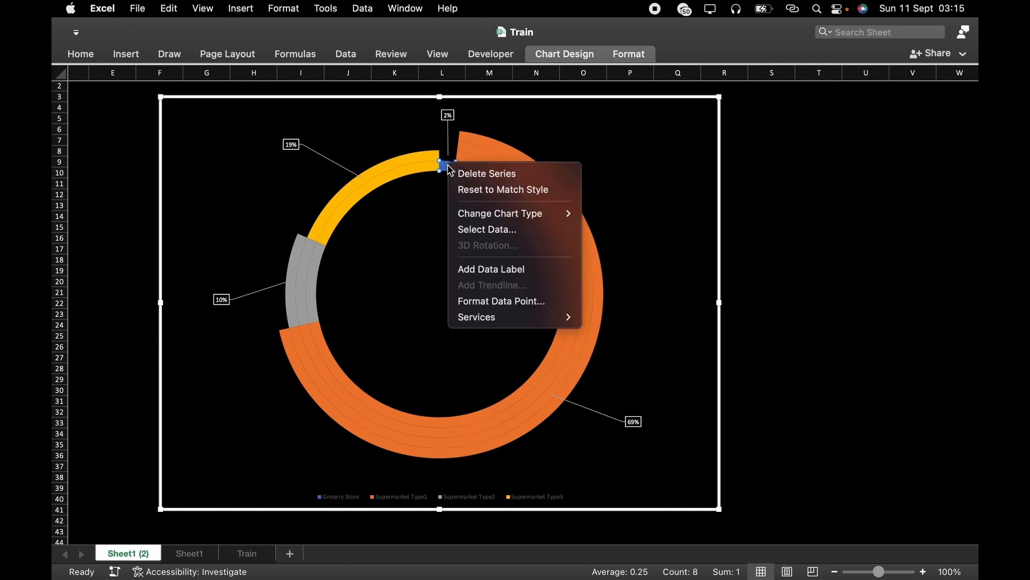
click(507, 302)
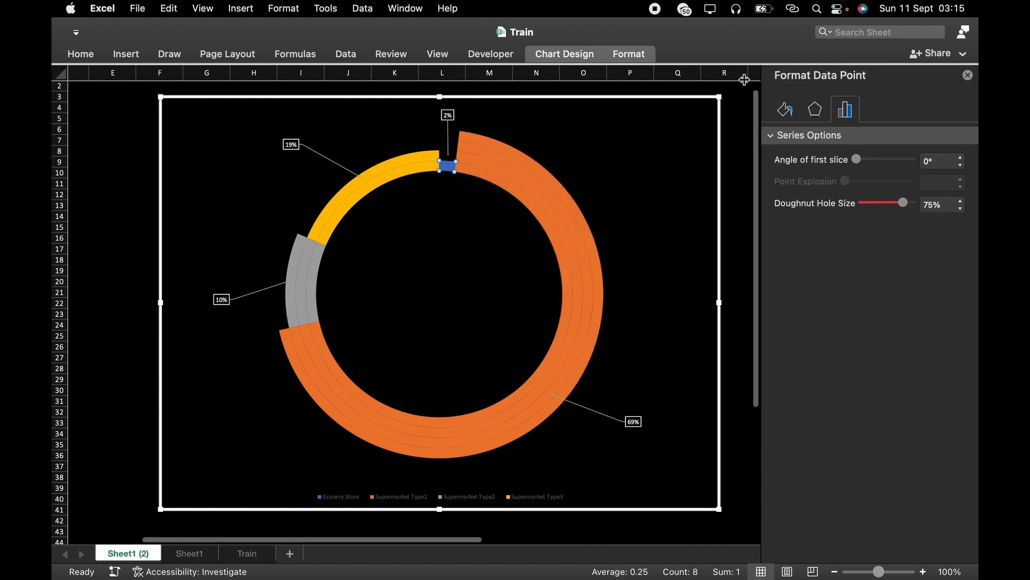
click(787, 111)
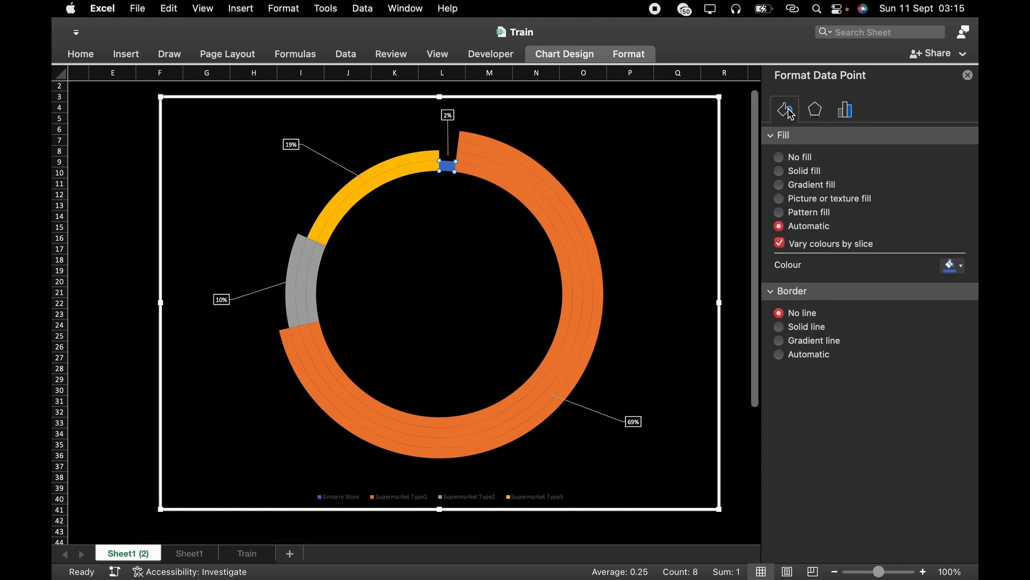
click(780, 172)
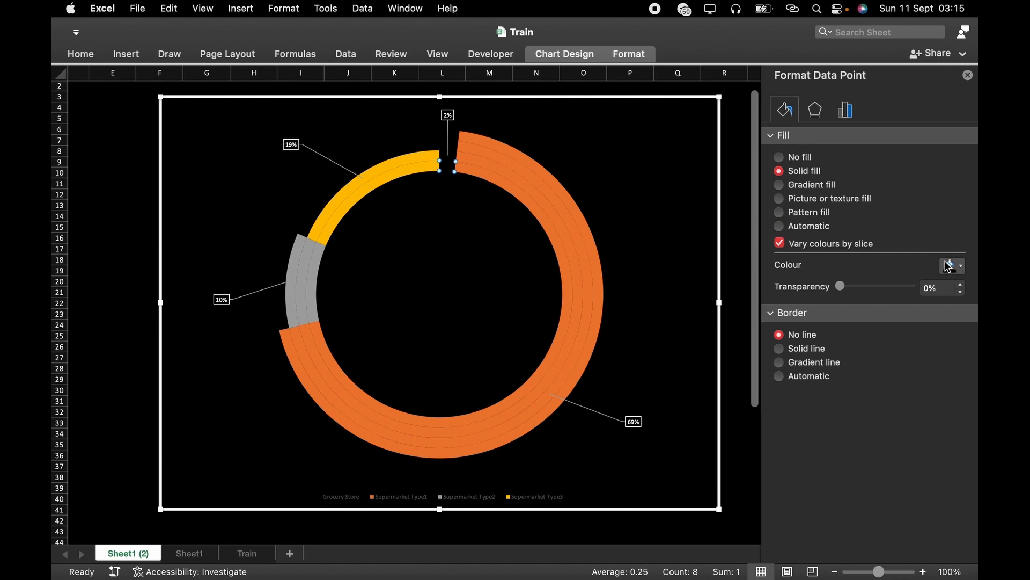
click(964, 266)
click(850, 308)
Fill the yellow Supermarket Type3 segments in the two innermost rings with the standard light blue.
click(390, 176)
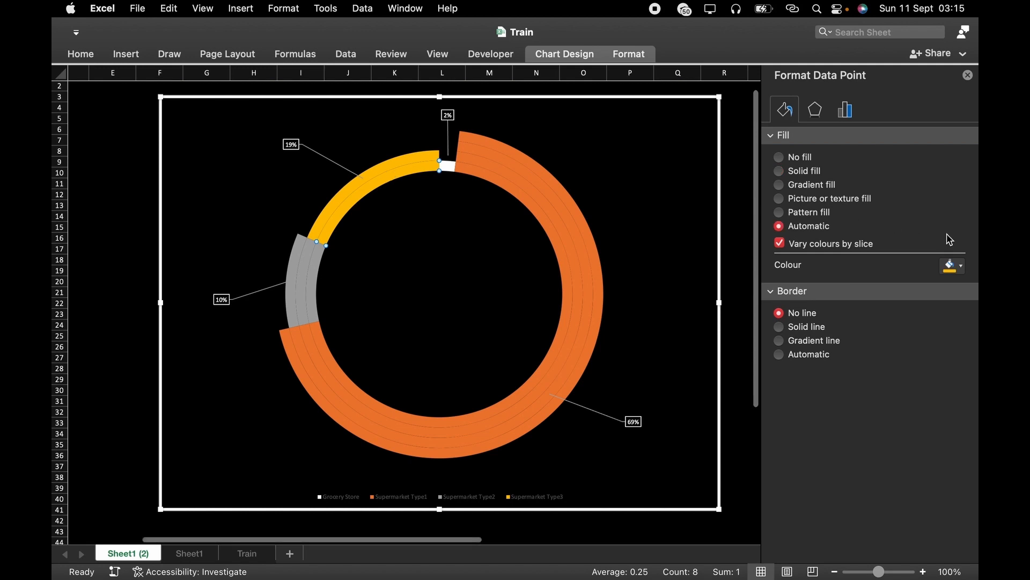
click(964, 267)
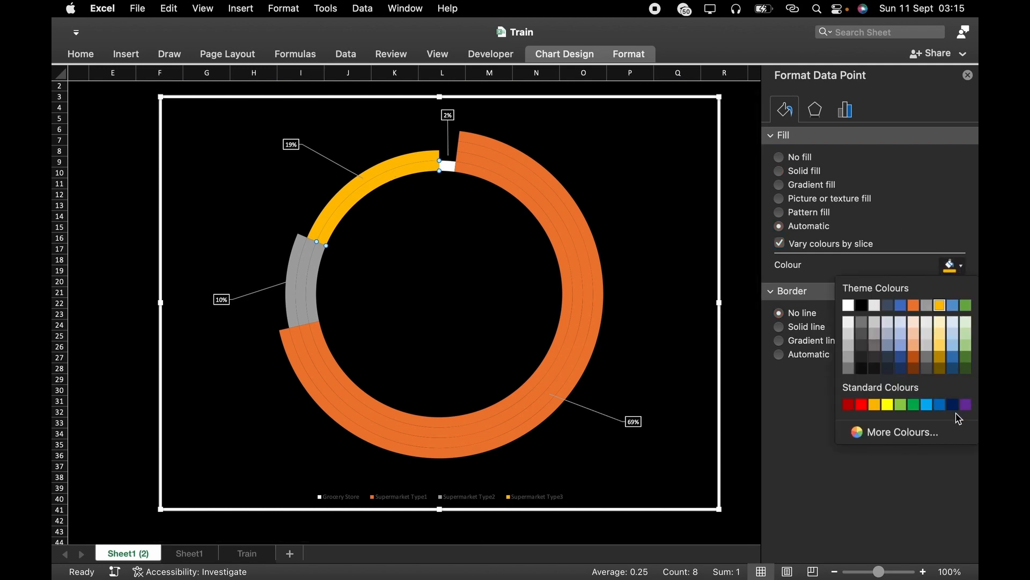
click(927, 405)
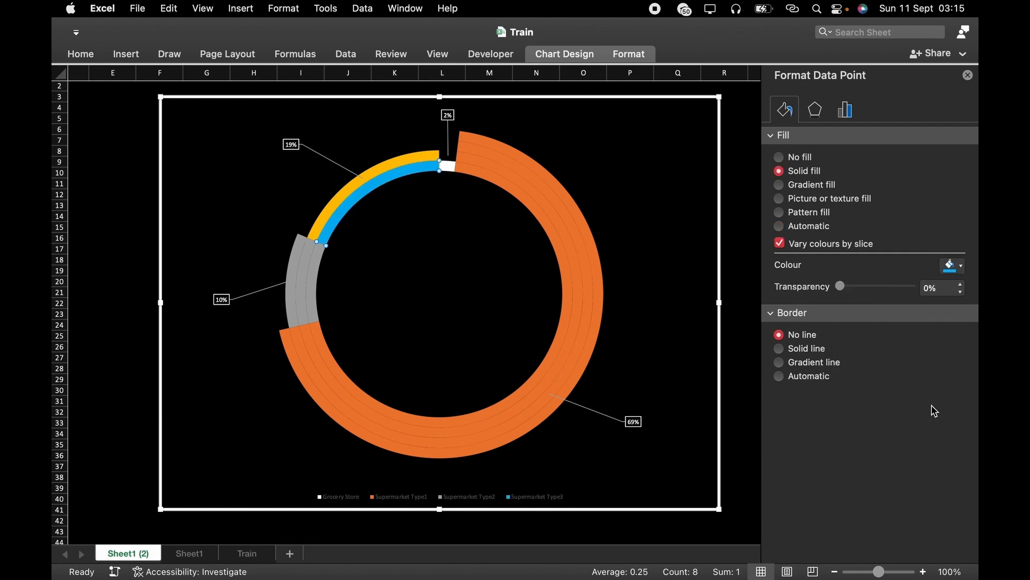
click(423, 156)
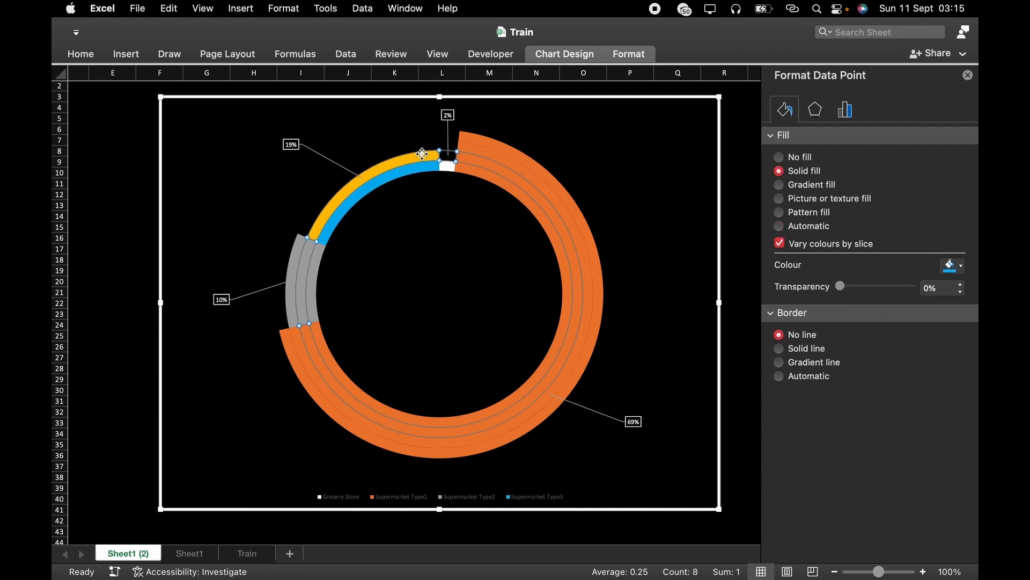
click(423, 156)
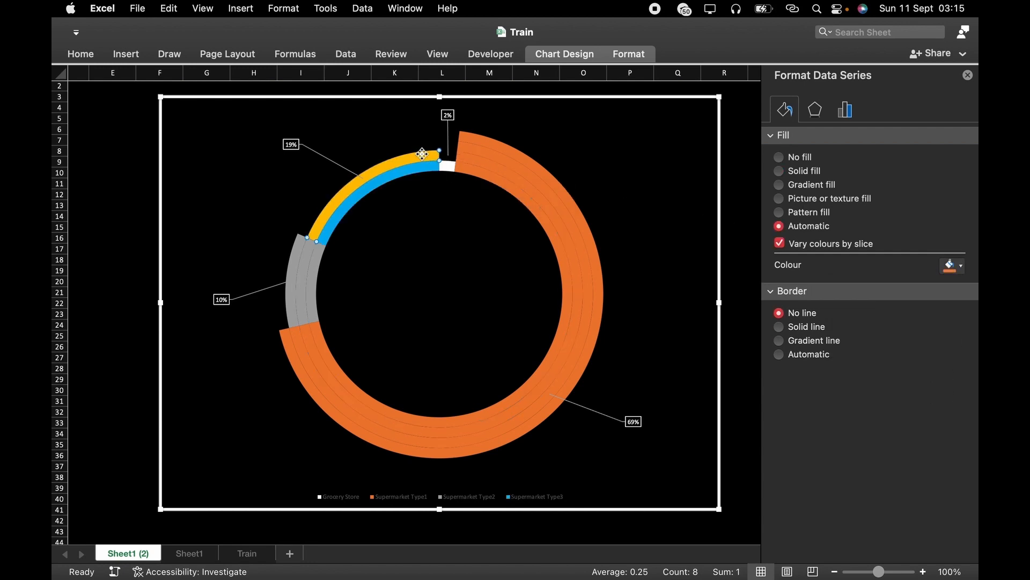
click(960, 265)
click(928, 414)
Fill the outermost visible gray Supermarket Type2 segment with the standard blue.
click(290, 251)
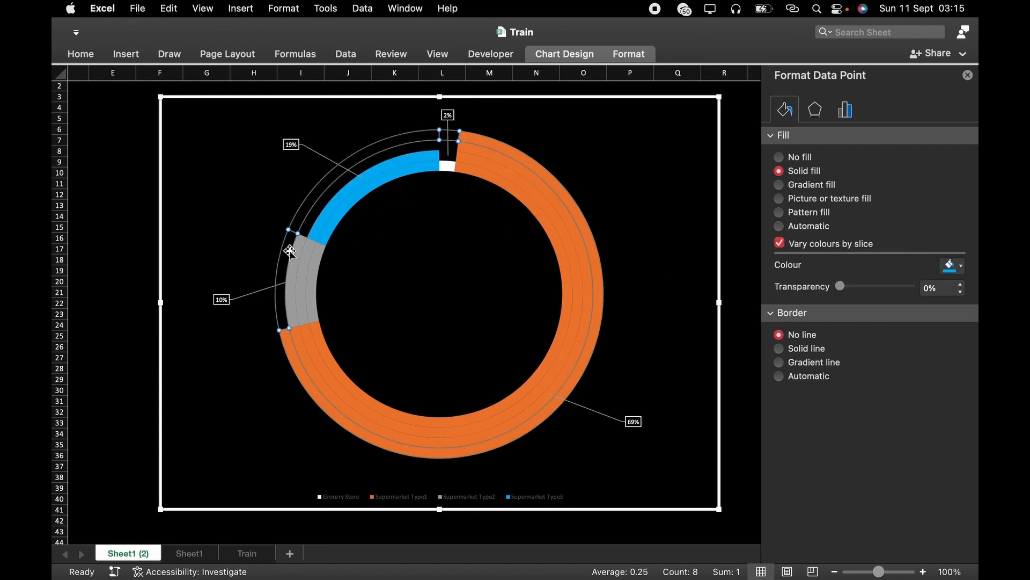
click(295, 253)
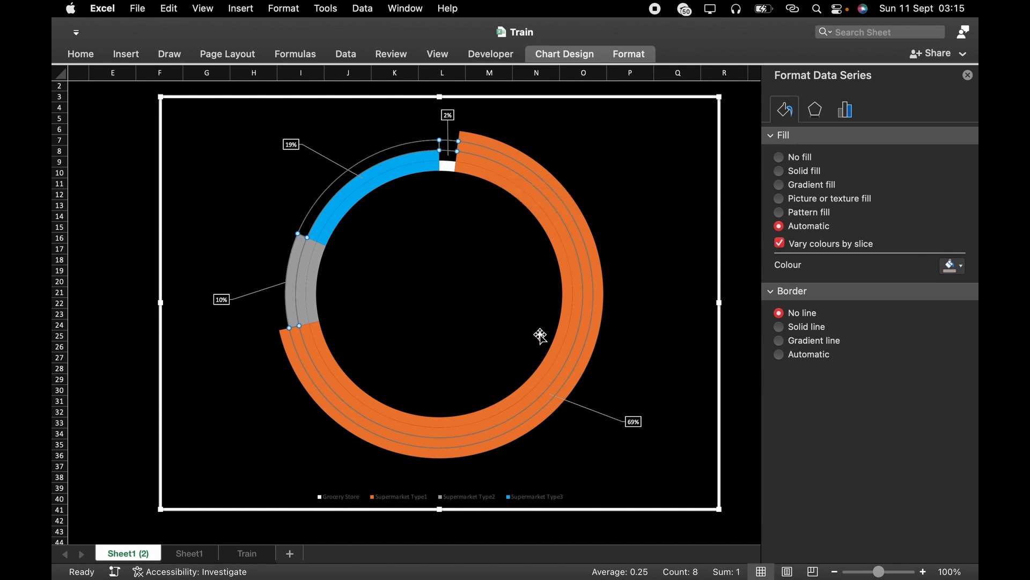
click(295, 252)
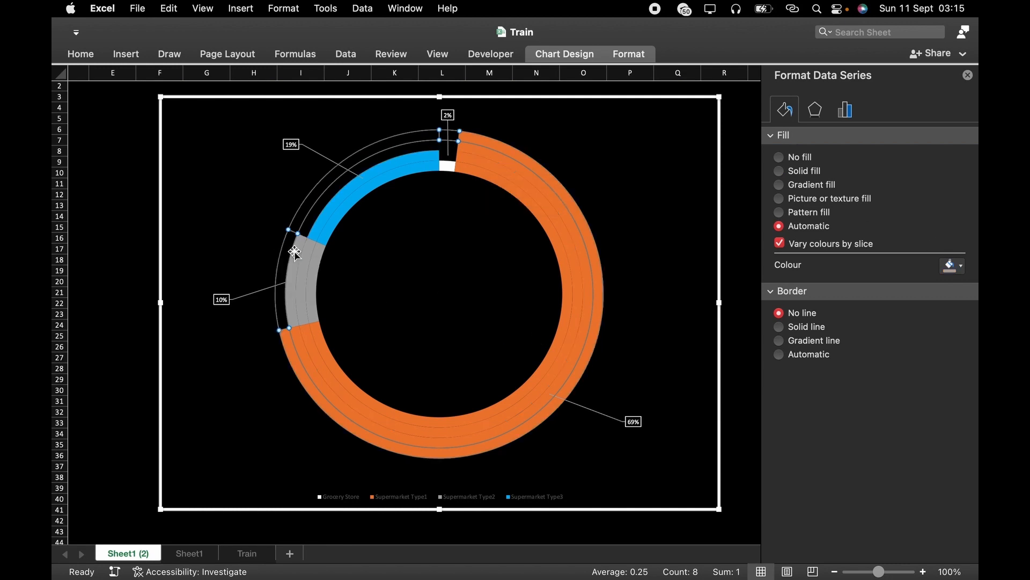
click(295, 252)
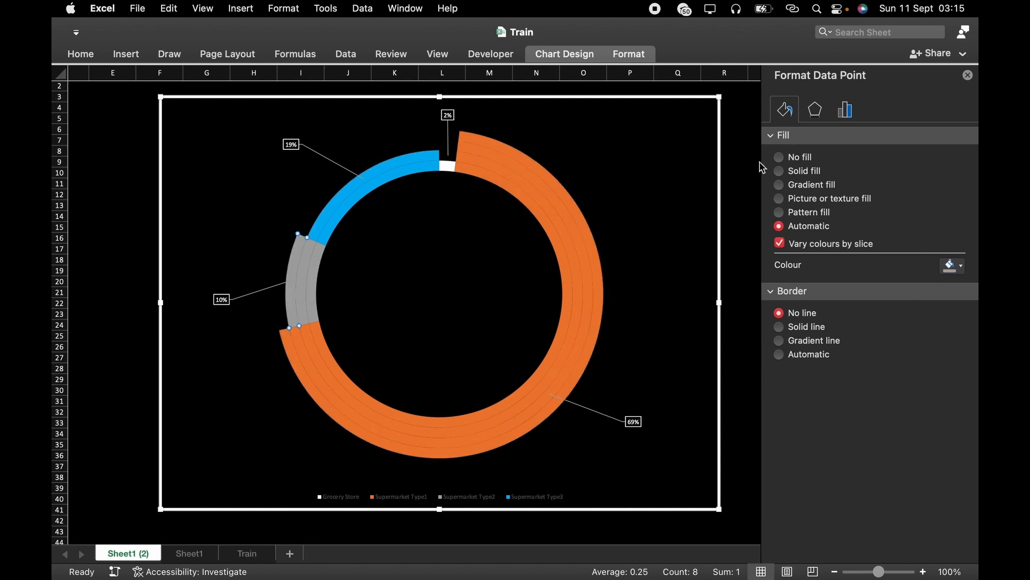
click(963, 266)
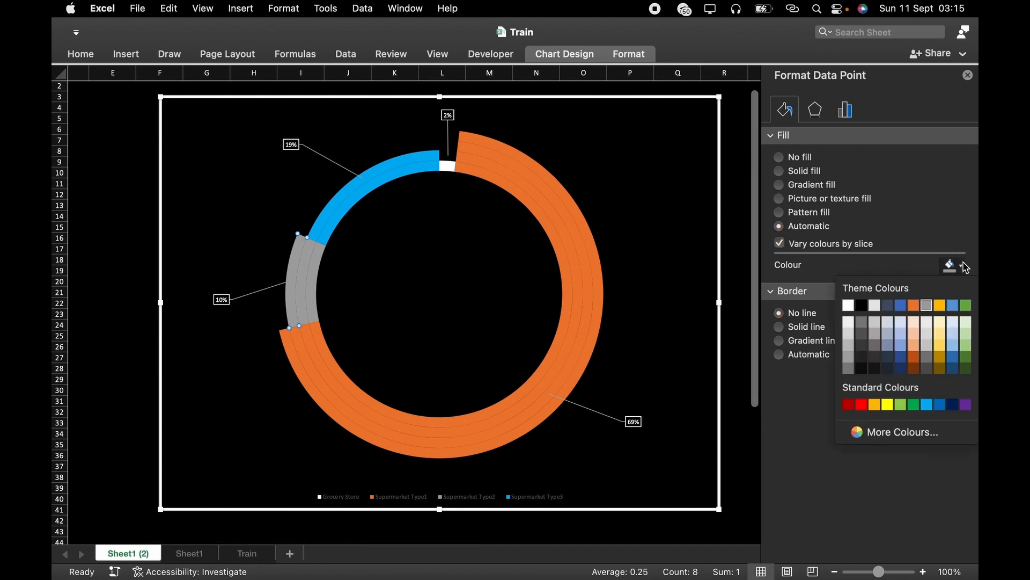
click(940, 405)
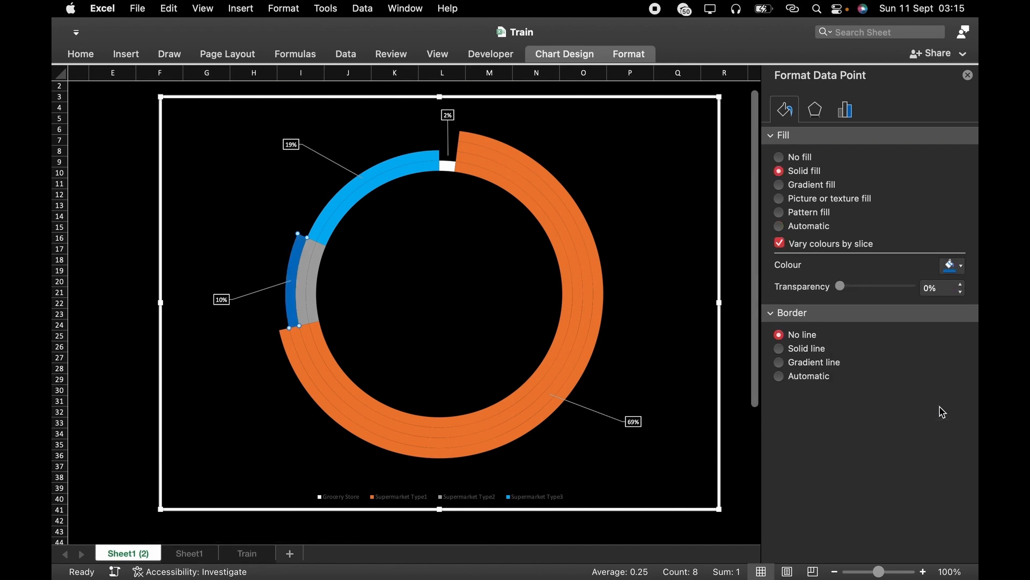
Fill the remaining two gray Supermarket Type2 segments, in the second-innermost and innermost rings, with the standard blue.
click(305, 262)
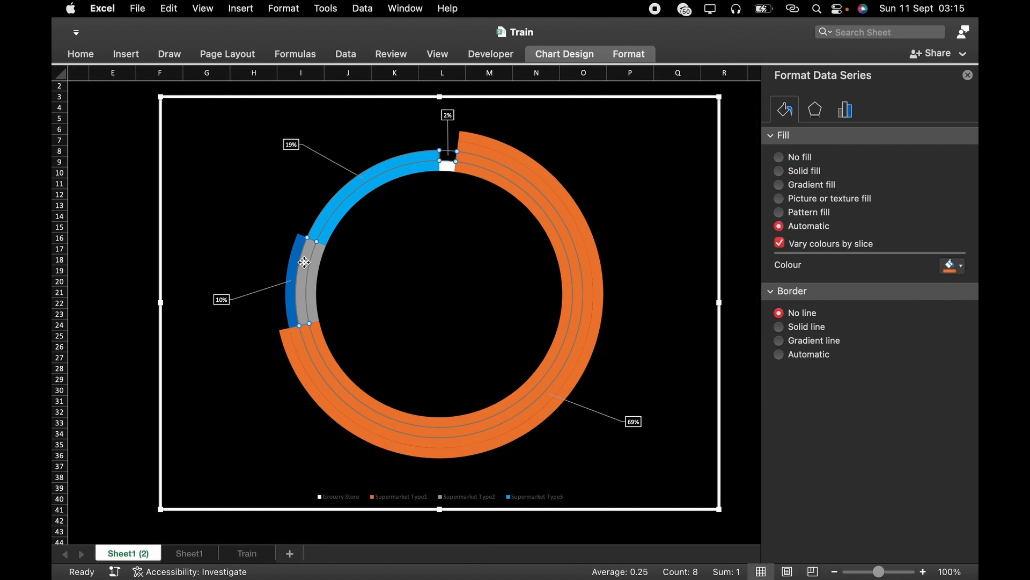
click(305, 262)
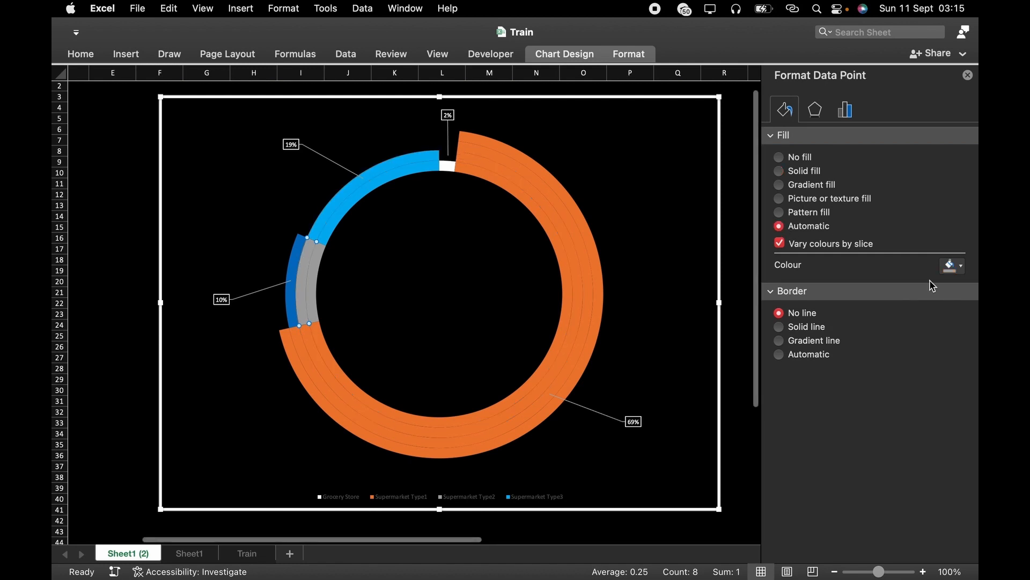
click(961, 266)
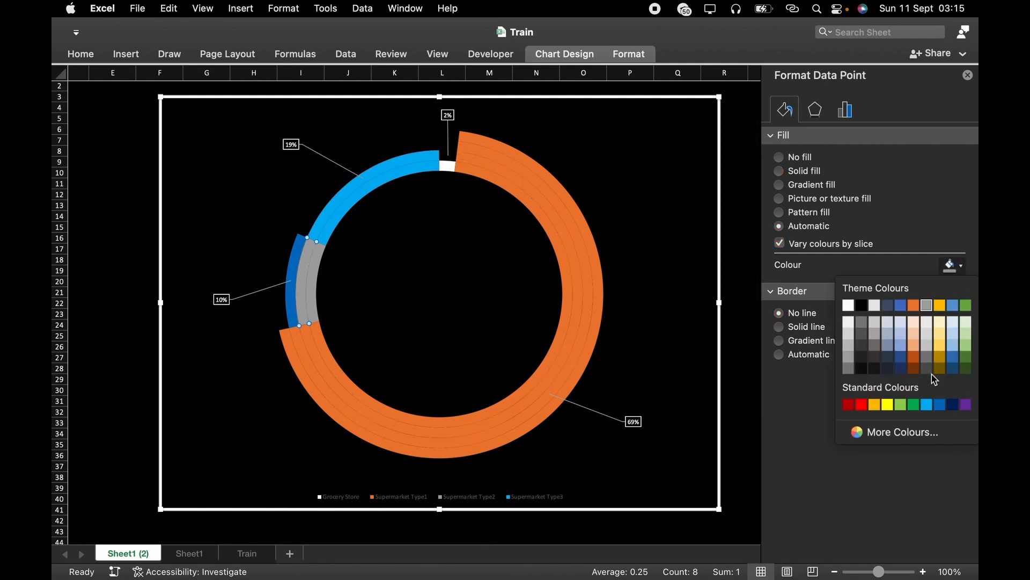
click(943, 409)
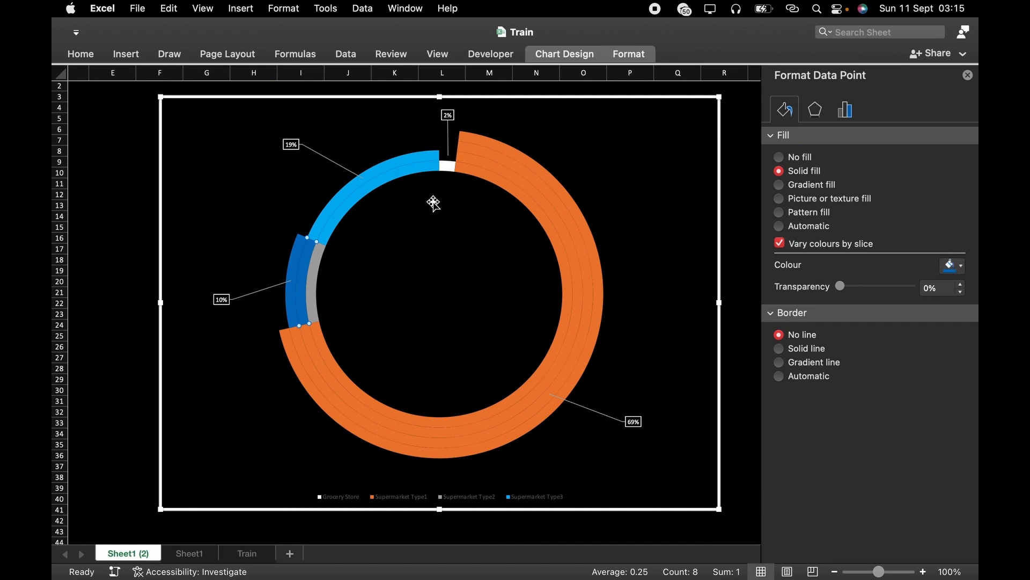
click(320, 252)
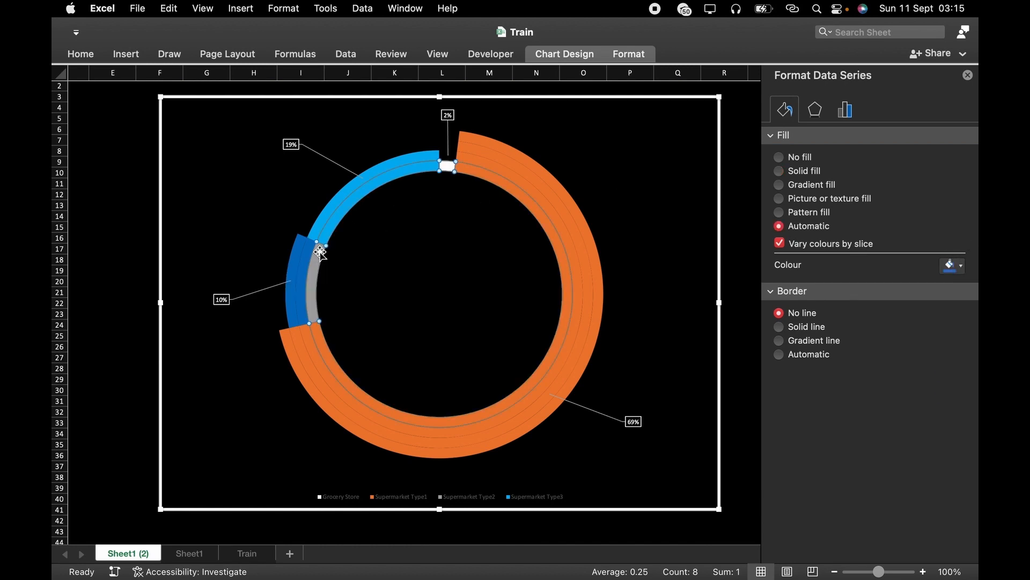
click(320, 252)
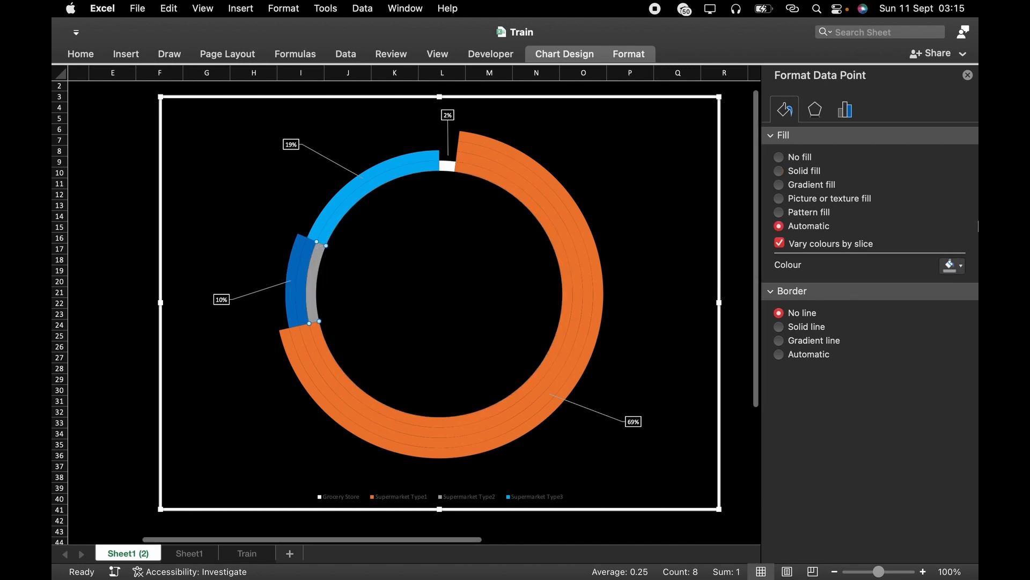
click(962, 268)
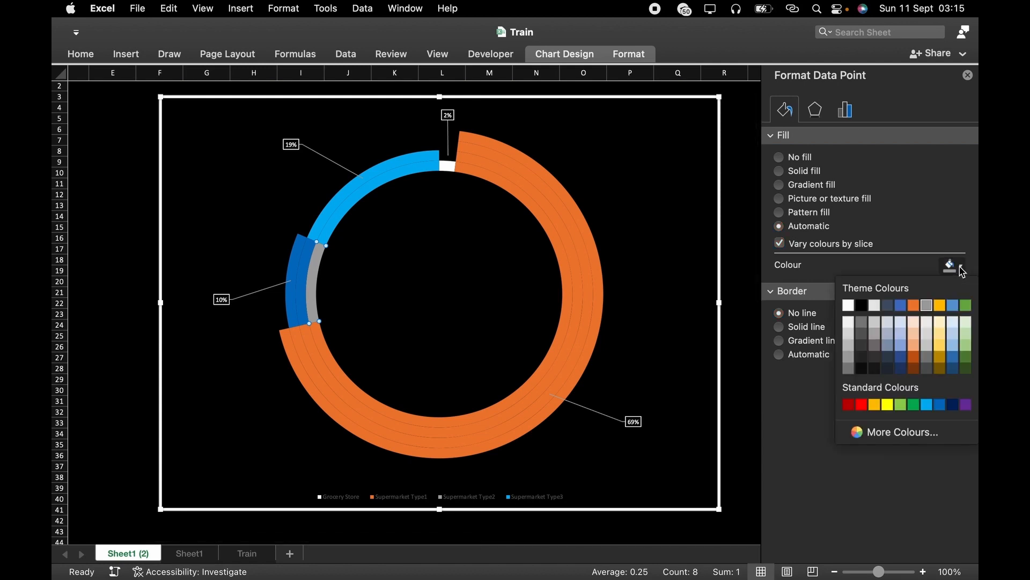
click(940, 406)
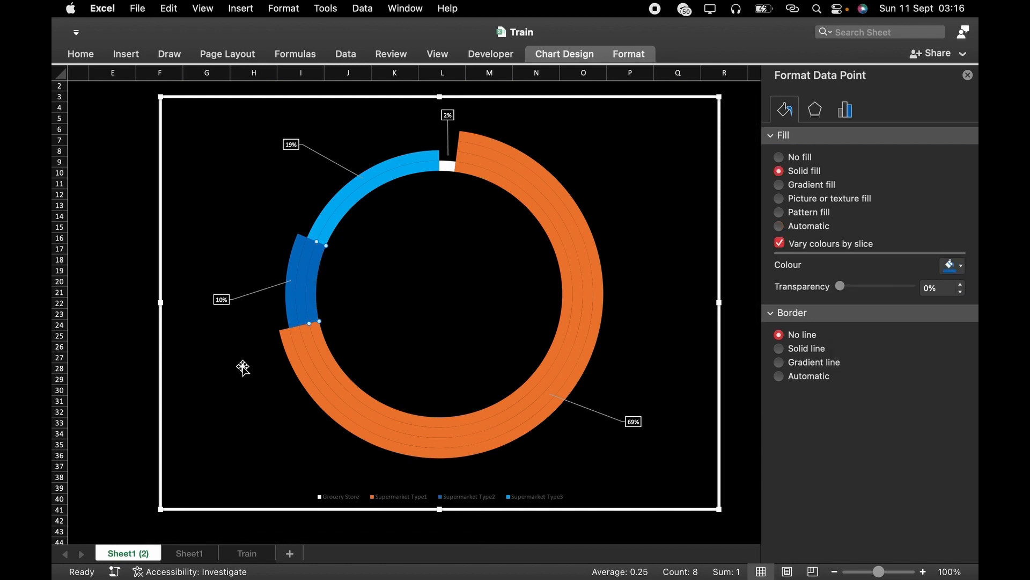
Fill the innermost orange Supermarket Type1 segment with the standard purple.
click(318, 340)
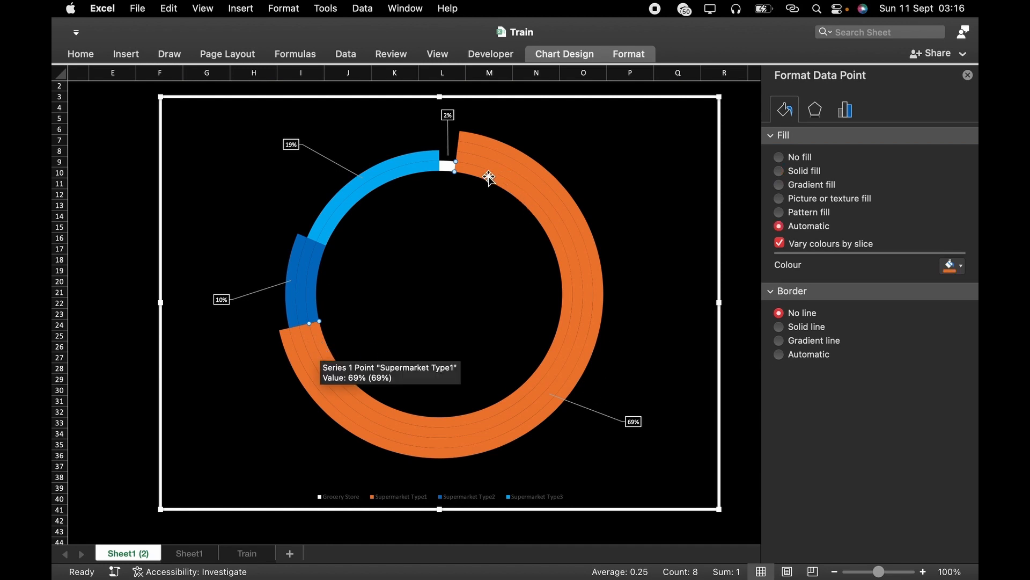
click(961, 265)
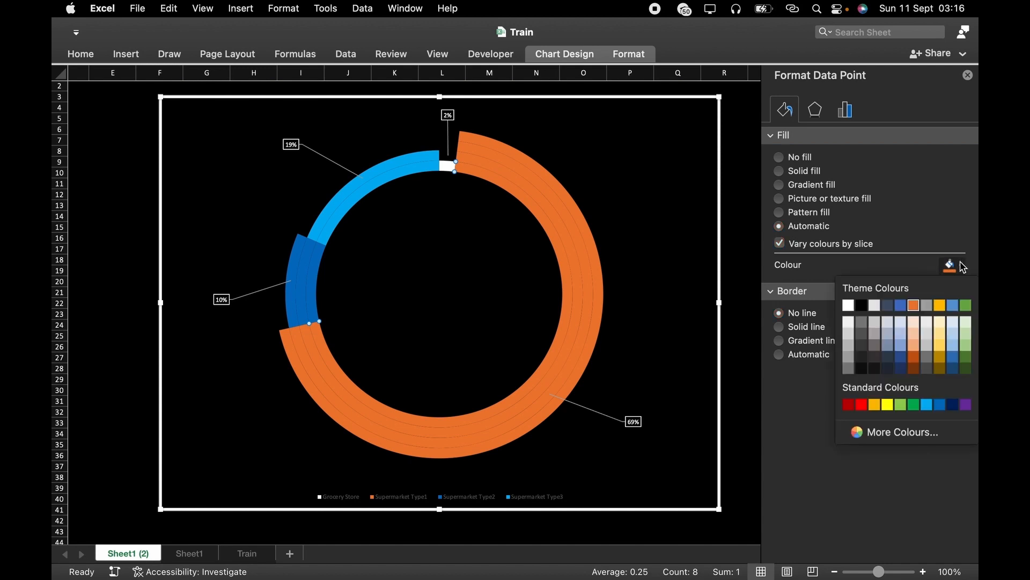
click(953, 405)
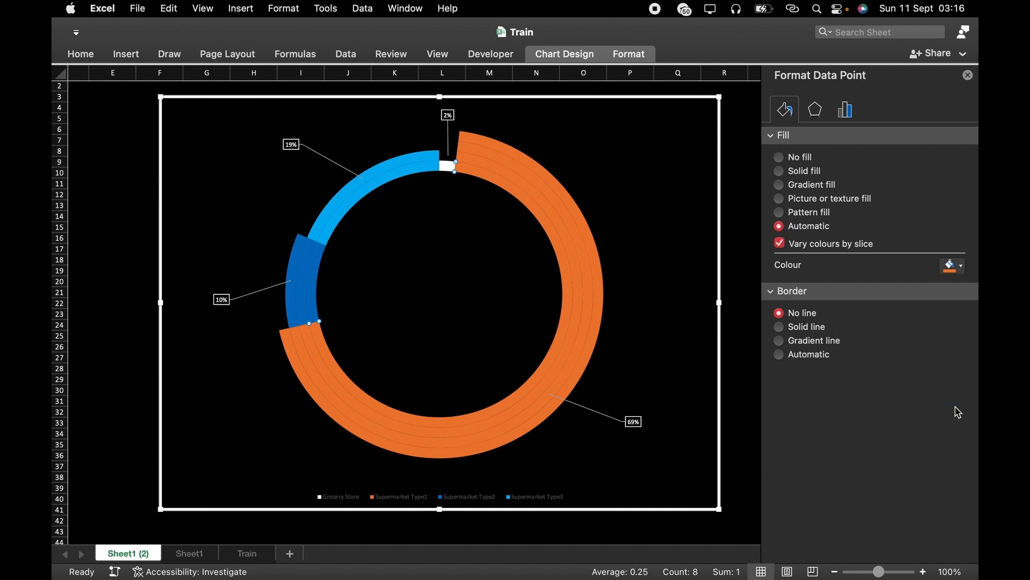
click(961, 266)
click(966, 405)
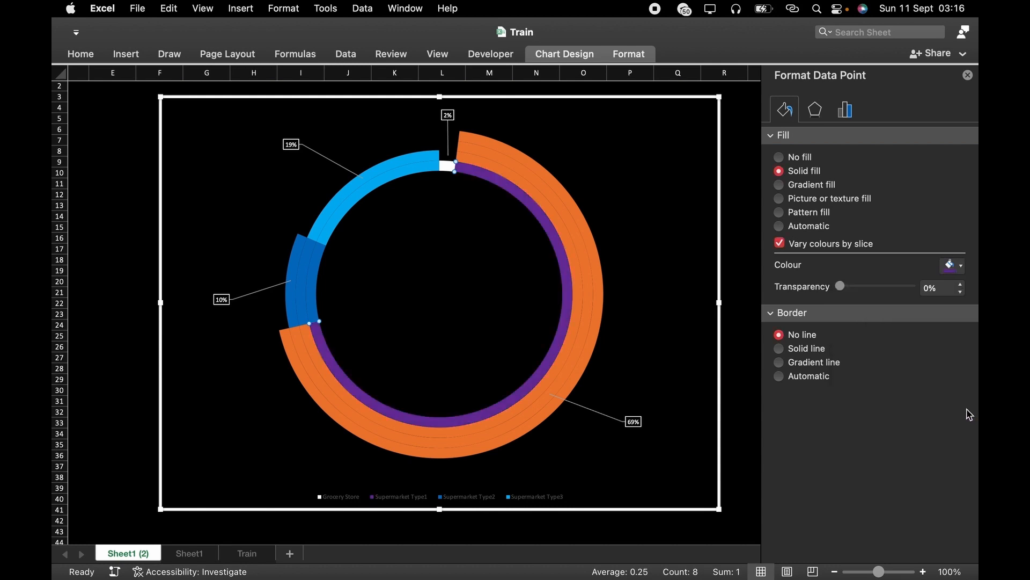
Fill the Supermarket Type1 segments in the second and third rings from the centre with the standard purple.
click(422, 433)
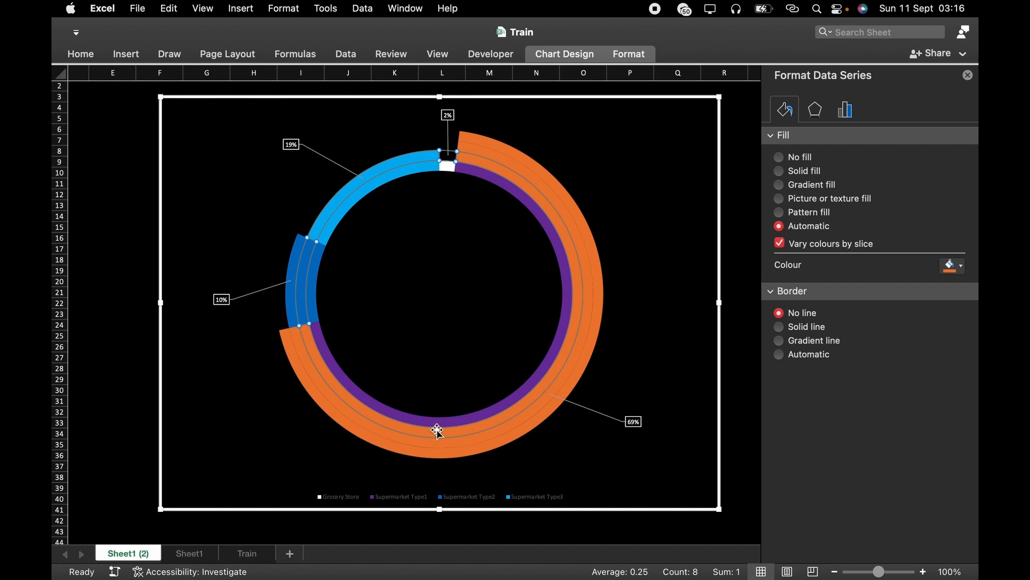
click(436, 434)
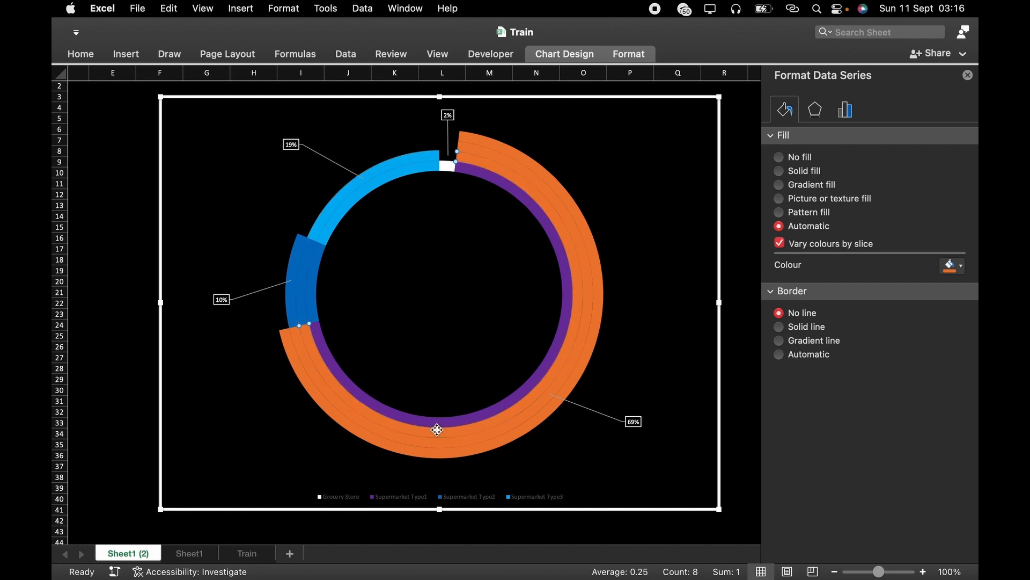
click(960, 265)
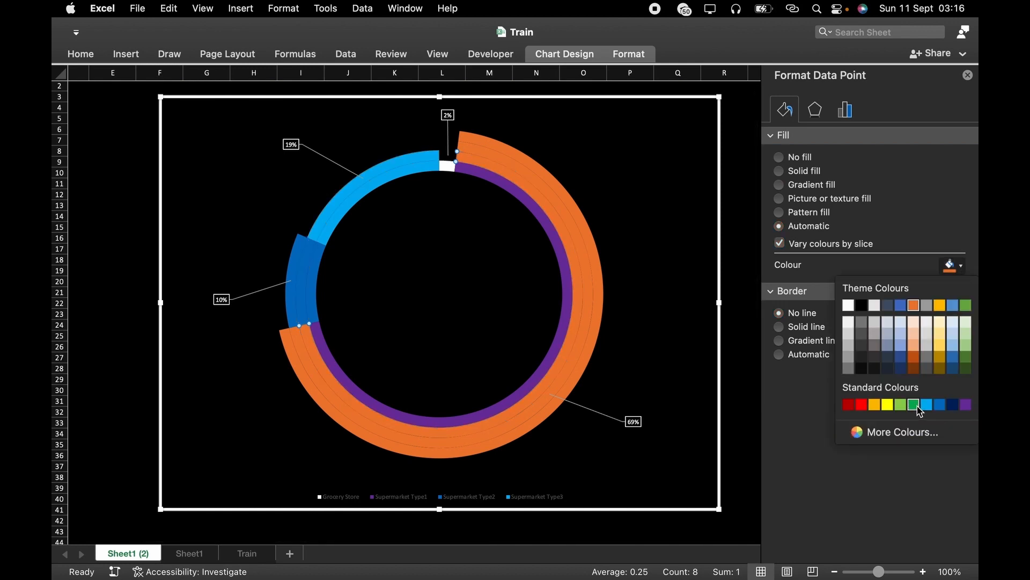
click(965, 405)
click(475, 438)
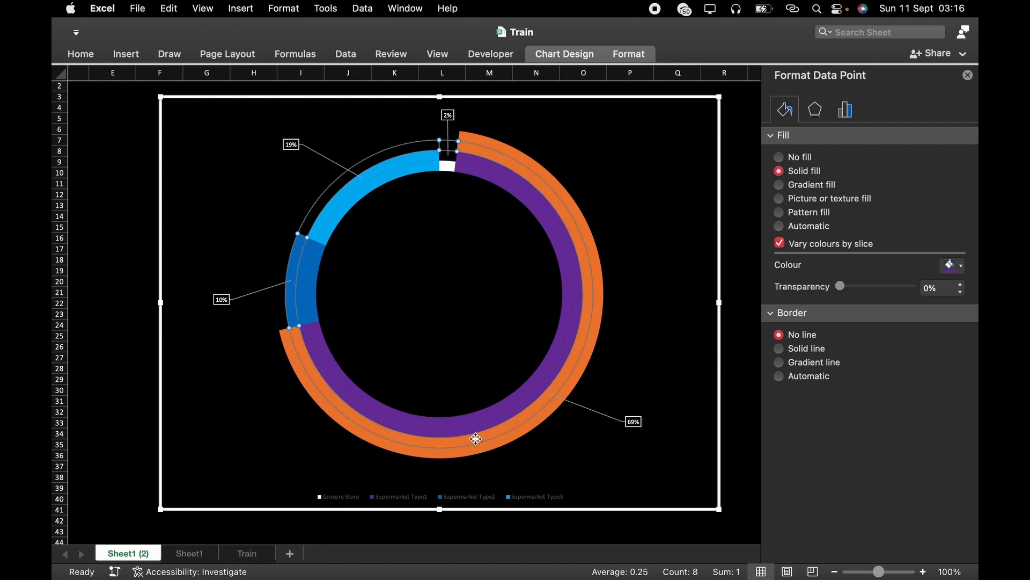
click(476, 438)
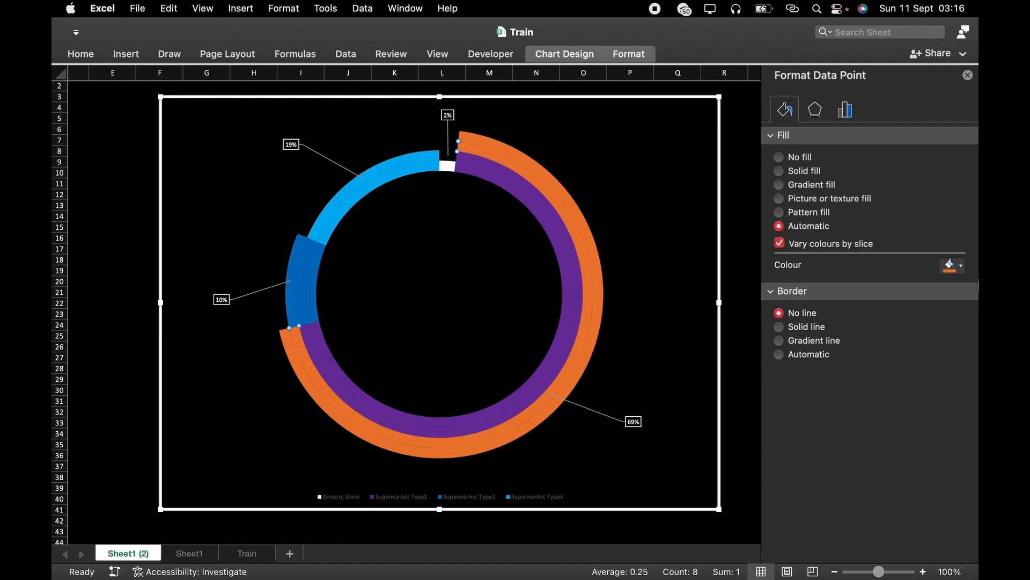
click(965, 267)
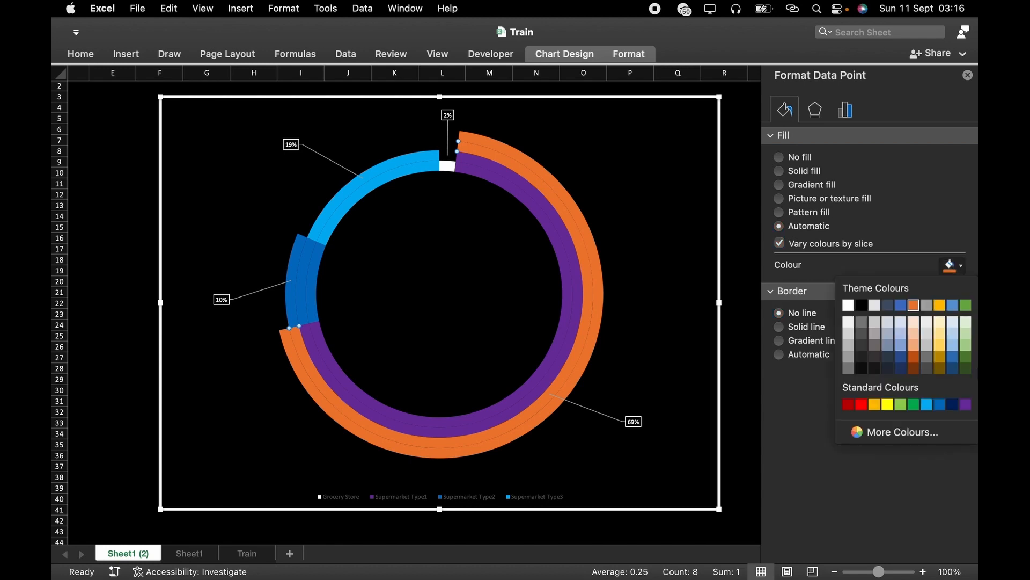
click(966, 404)
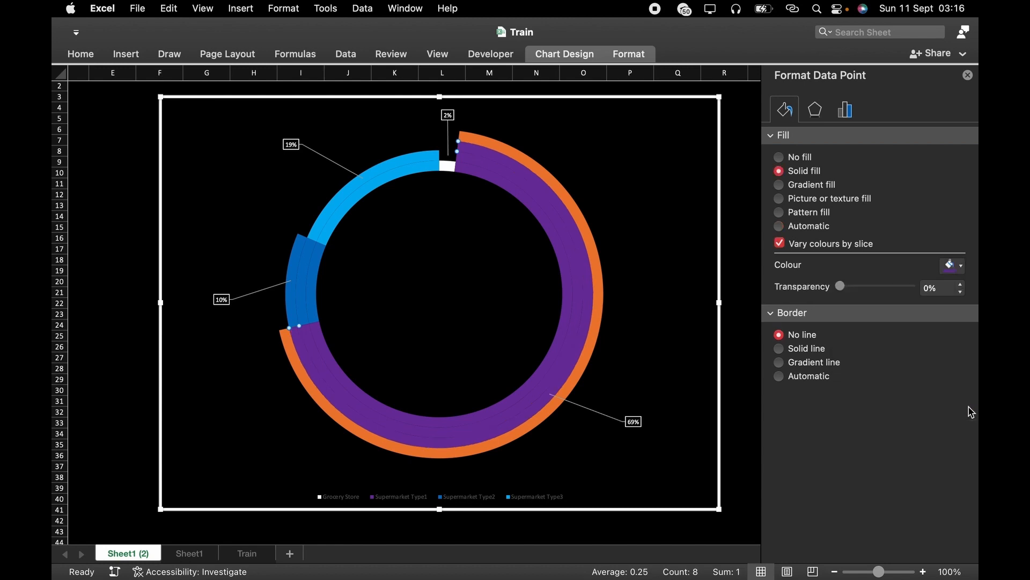
Fill the outermost orange Supermarket Type1 segment with the standard purple.
click(520, 432)
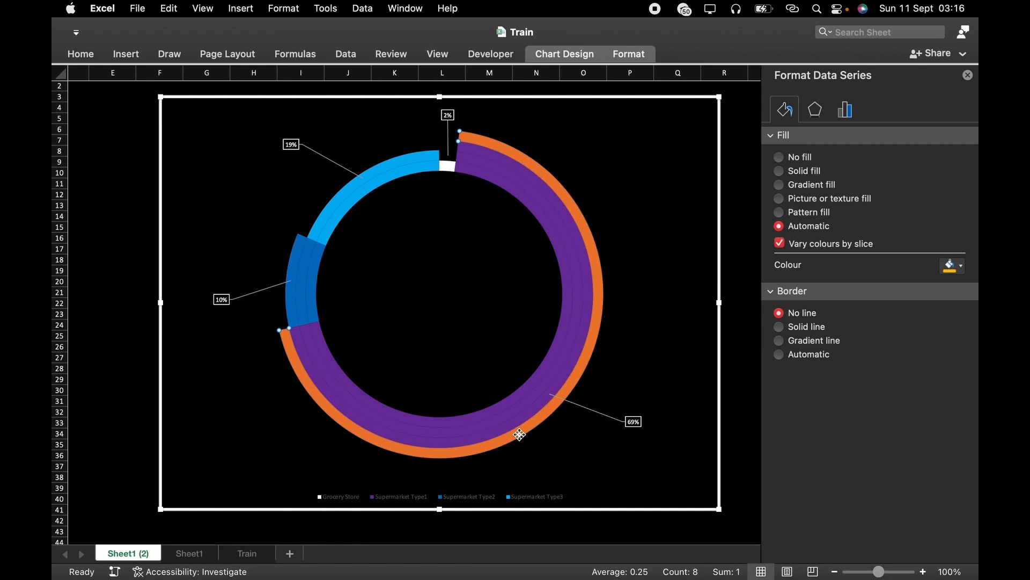
click(519, 434)
click(962, 268)
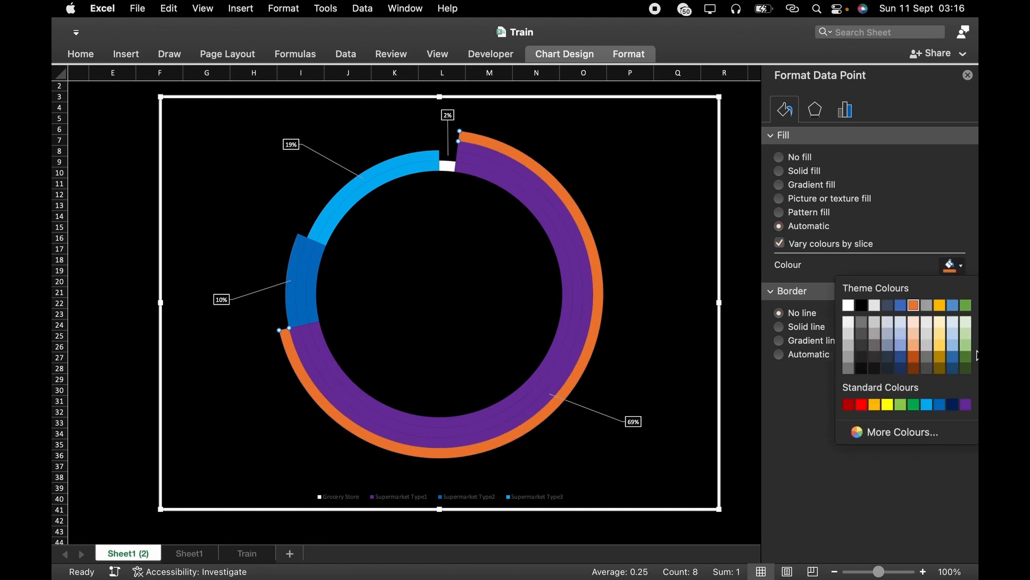
click(966, 404)
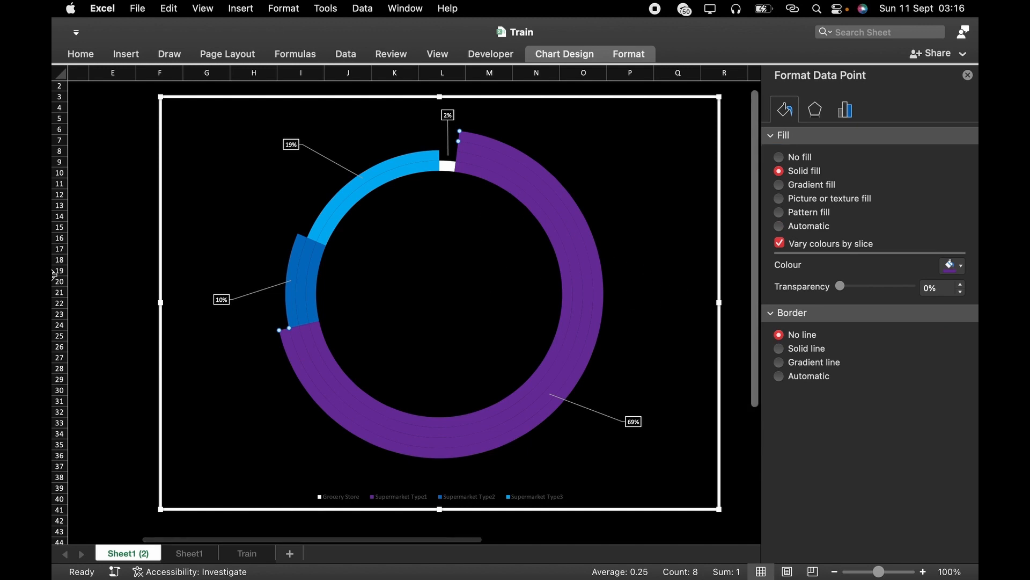
Close the formatting pane and shrink the black background rectangle to start around cell F13, uncovering the source data.
click(129, 158)
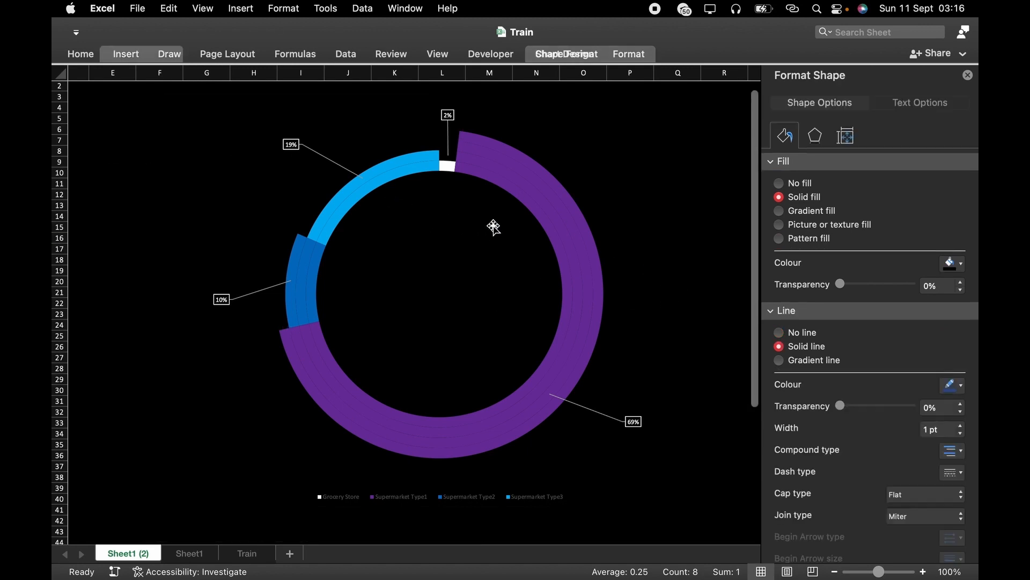
click(968, 75)
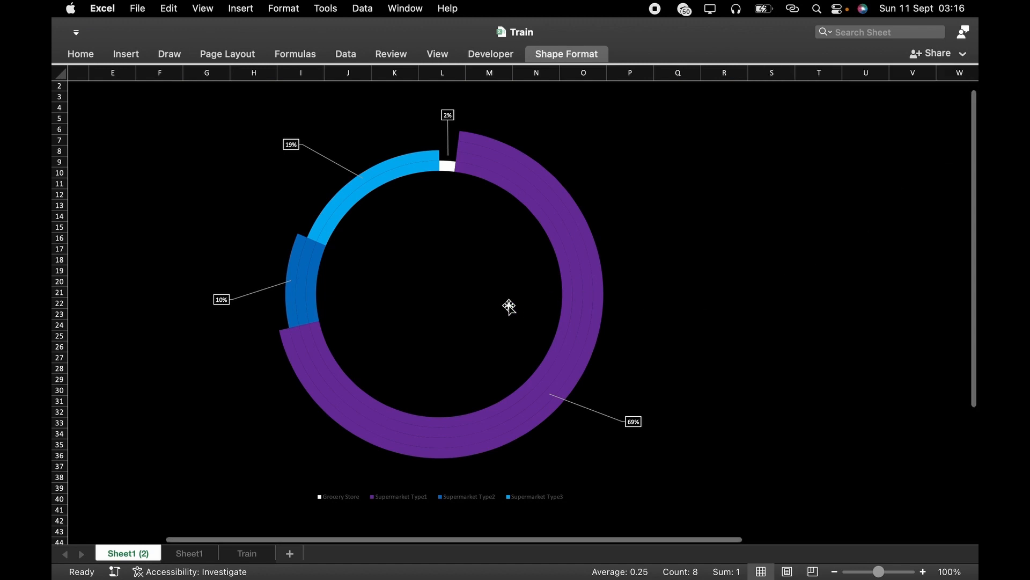
mouse_move(491, 424)
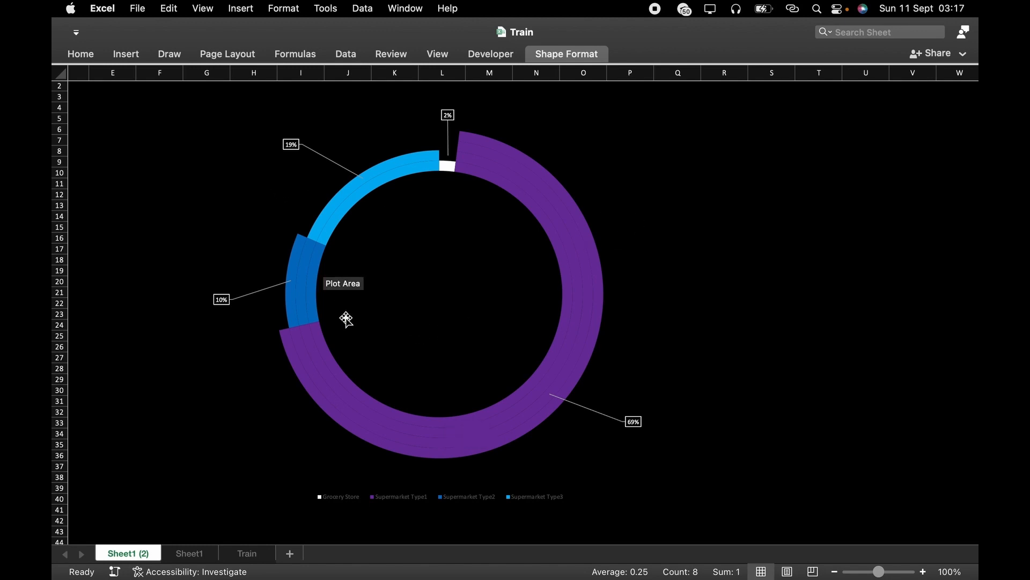
scroll(346, 319, up, 1)
scroll(346, 319, left, 5)
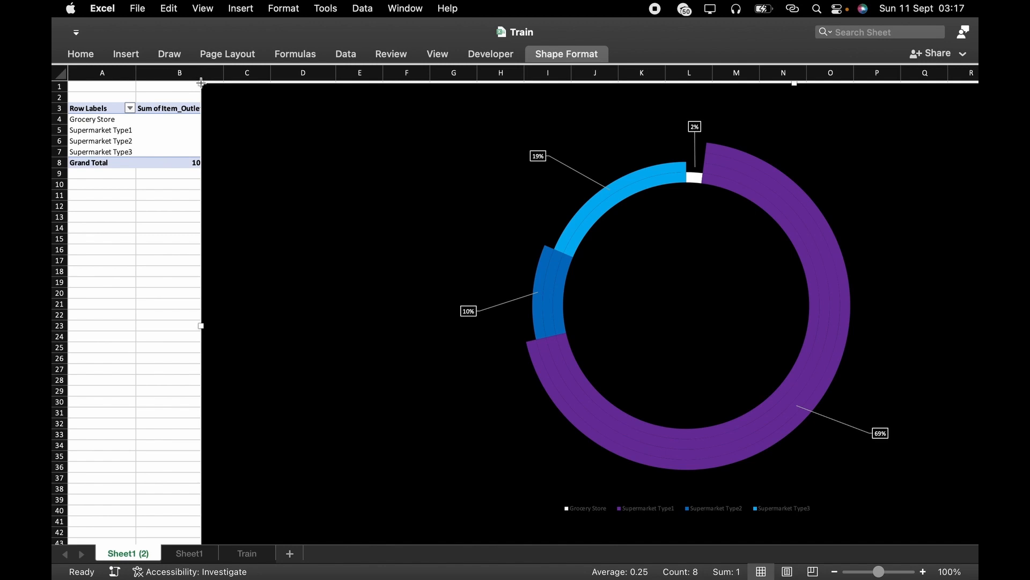
mouse_move(201, 82)
mouse_down()
mouse_move(498, 119)
mouse_move(515, 233)
mouse_move(462, 200)
mouse_move(421, 156)
mouse_move(418, 216)
mouse_up()
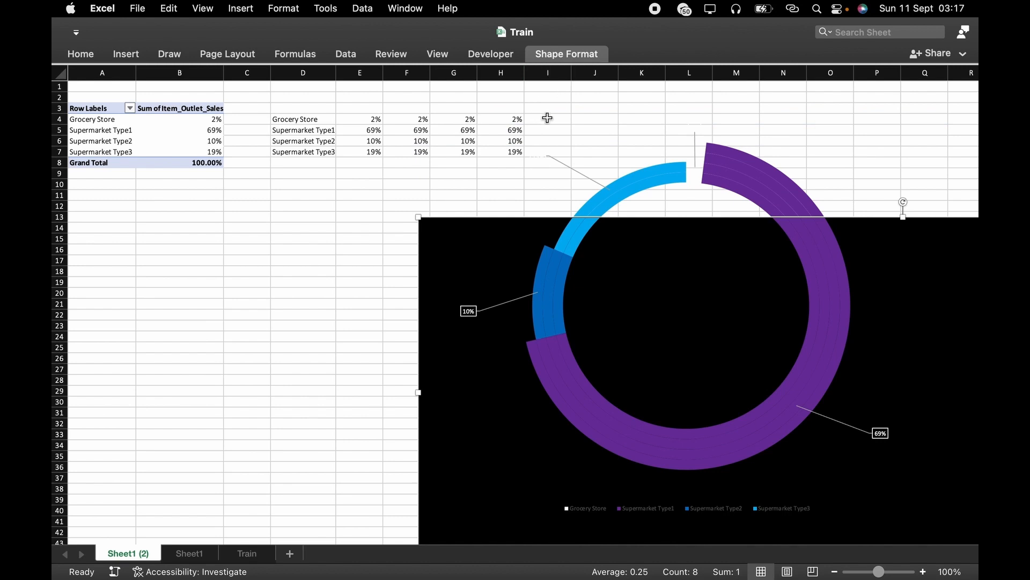
click(548, 118)
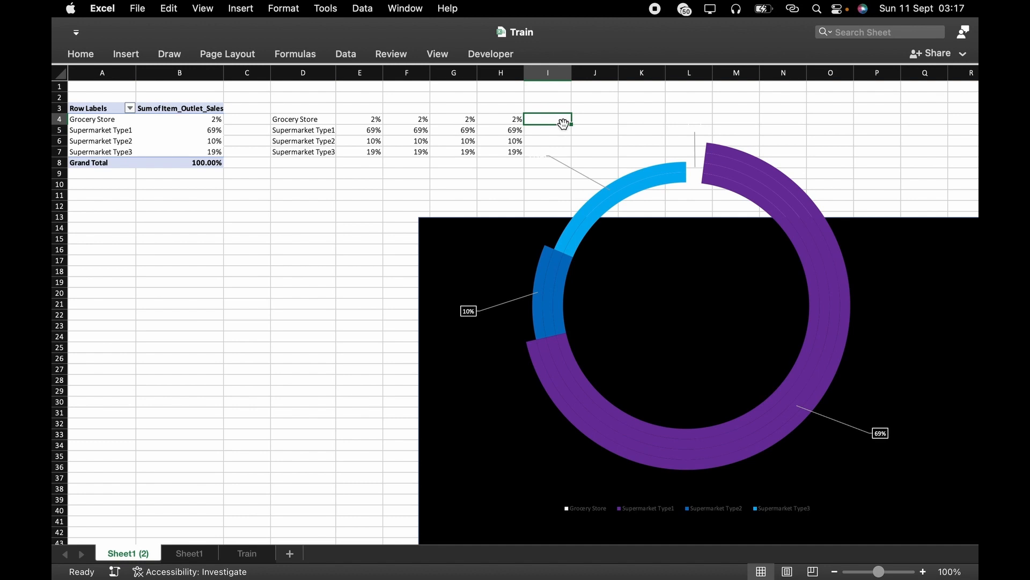
double_click(550, 117)
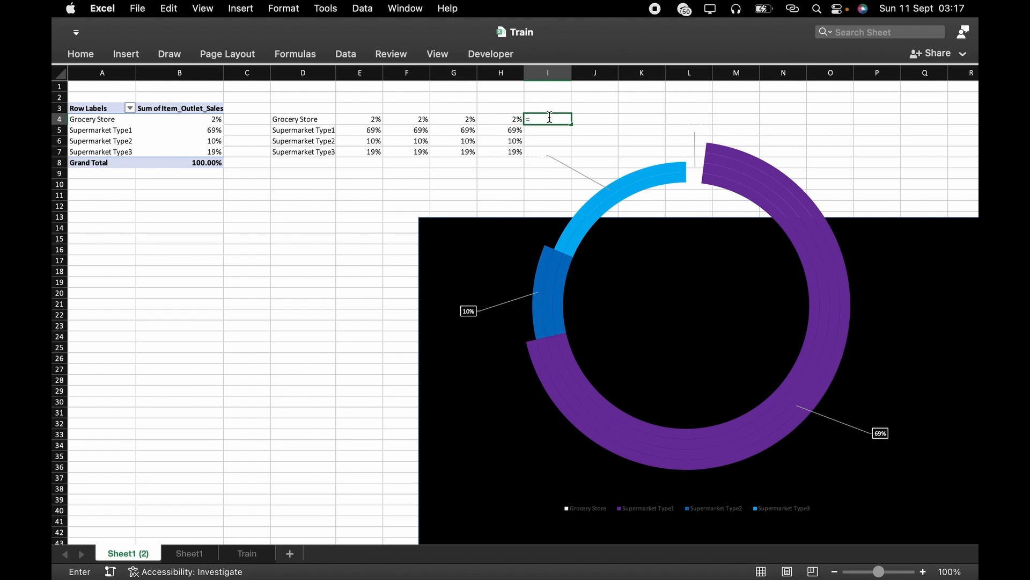
text(=if)
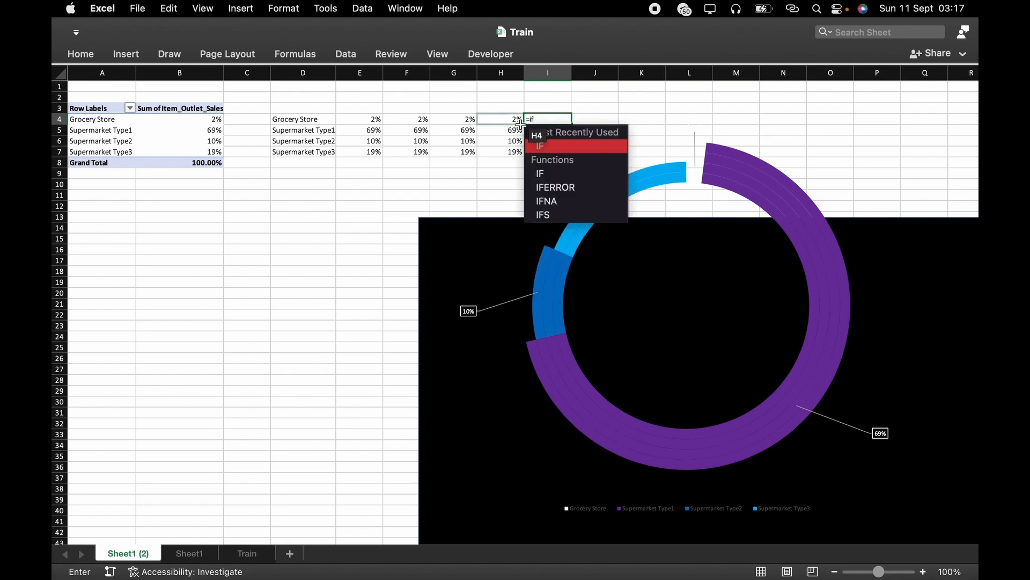
click(505, 115)
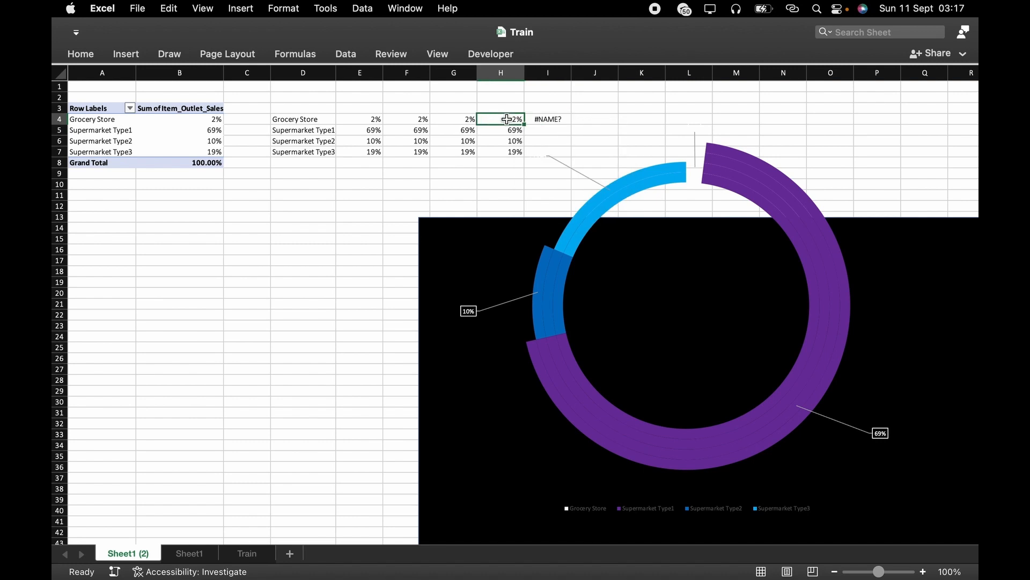
Rewrite the formula in I4 as an IF whose logical test compares H4 with the range H4:H7.
click(554, 121)
double_click(554, 121)
key(BackSpace)
key(BackSpace)
key(BackSpace)
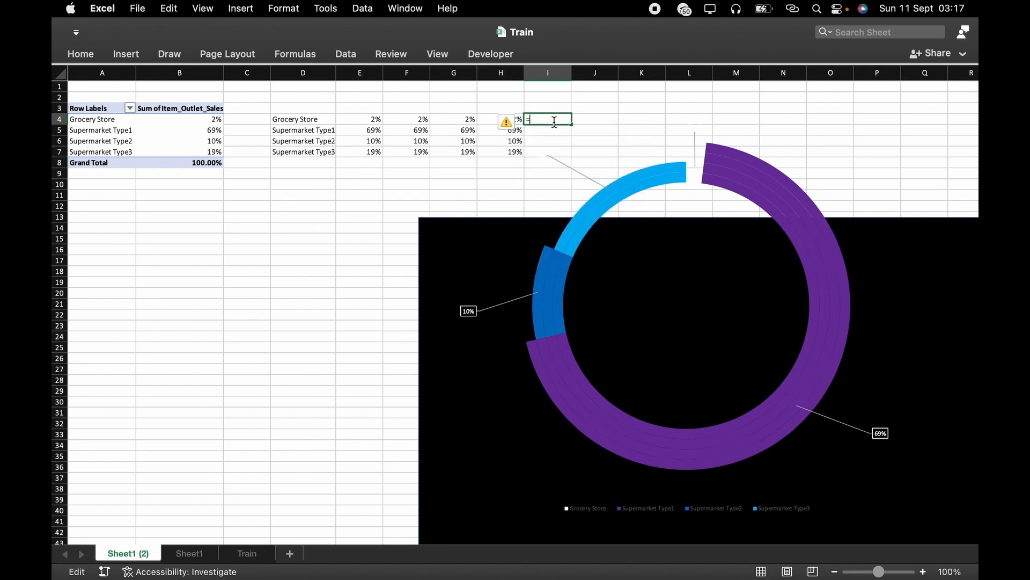
text(=if)
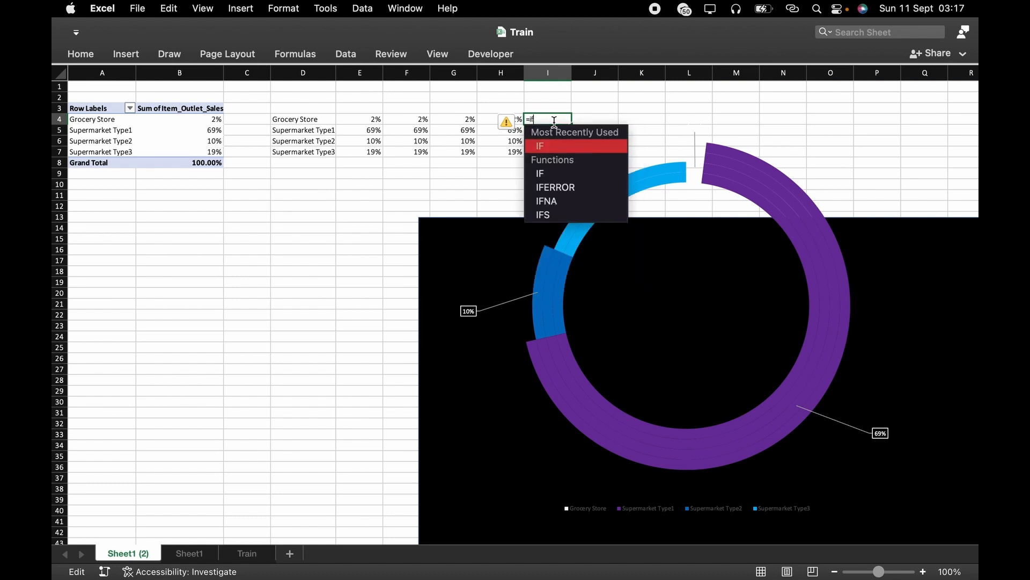
text(()
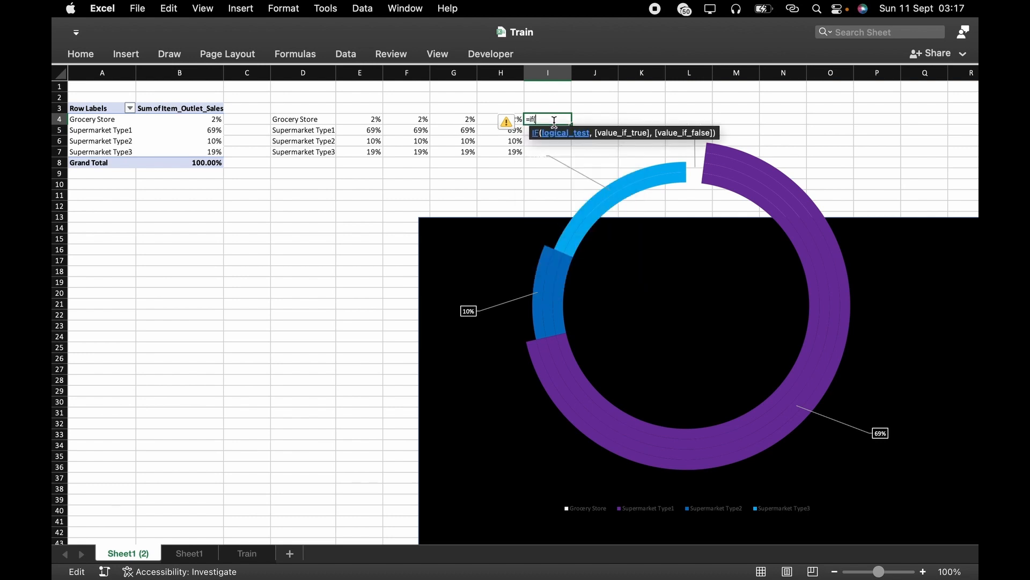
click(487, 119)
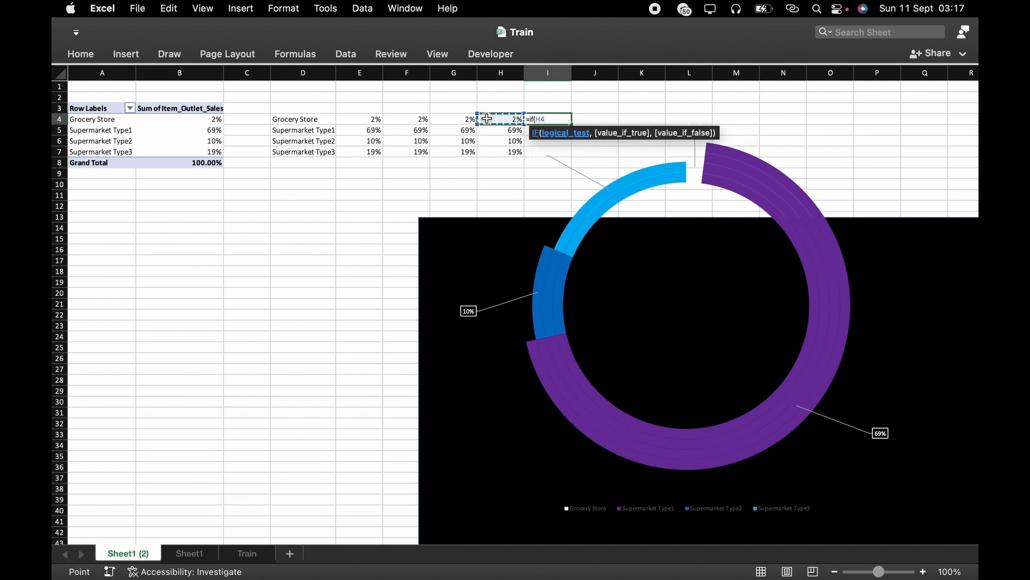
text(=()
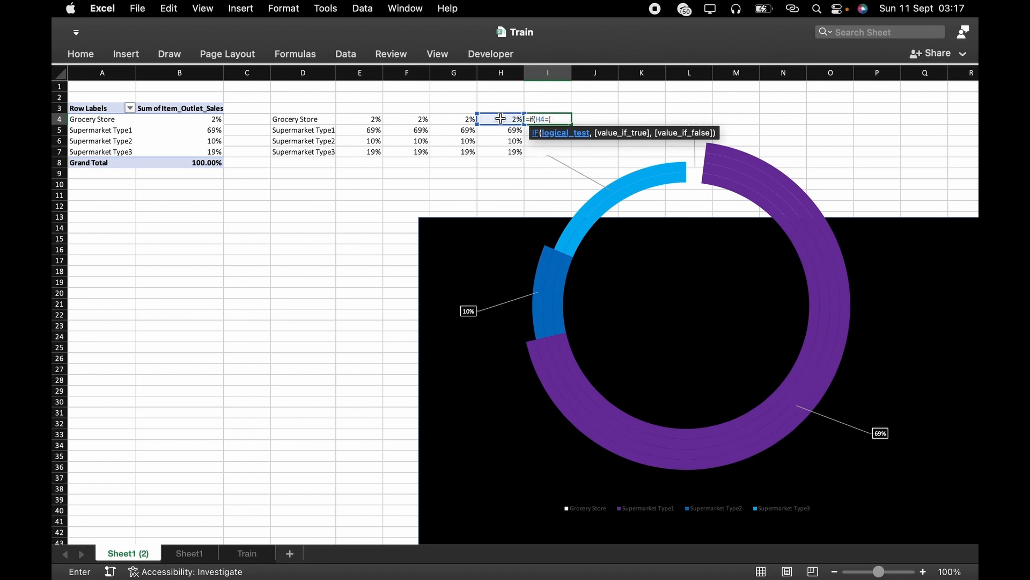
drag(500, 119, 508, 149)
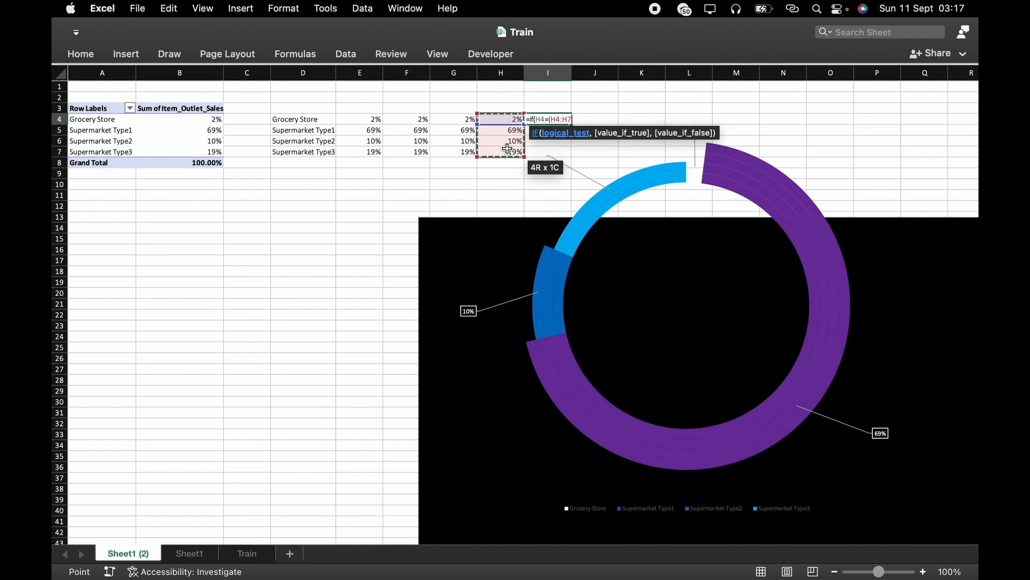
Make the comparison range absolute as $H$4:$H$7 and wrap it in MAX within the I4 formula.
key(super+t)
click(549, 119)
text(max)
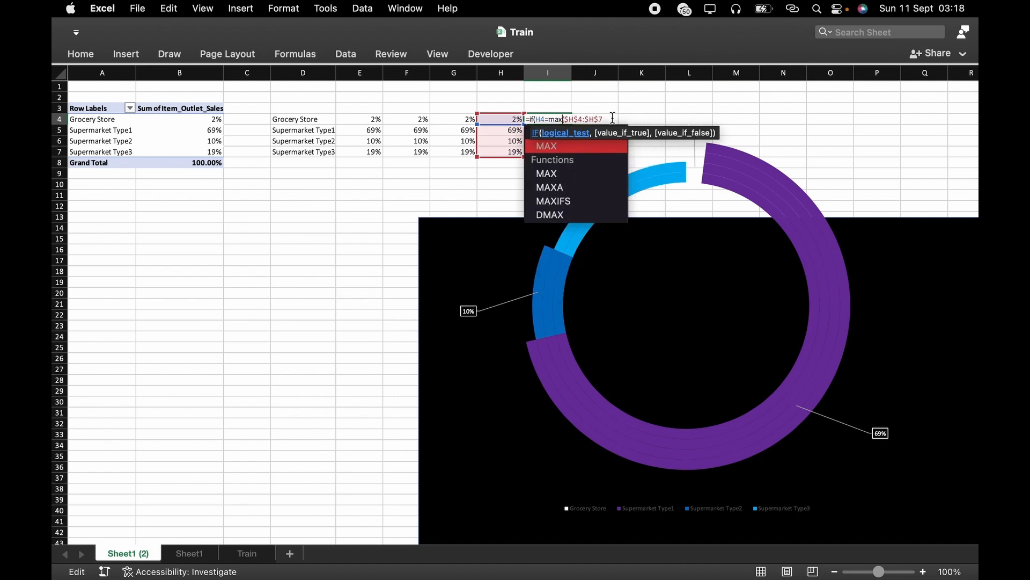
text(()
text())
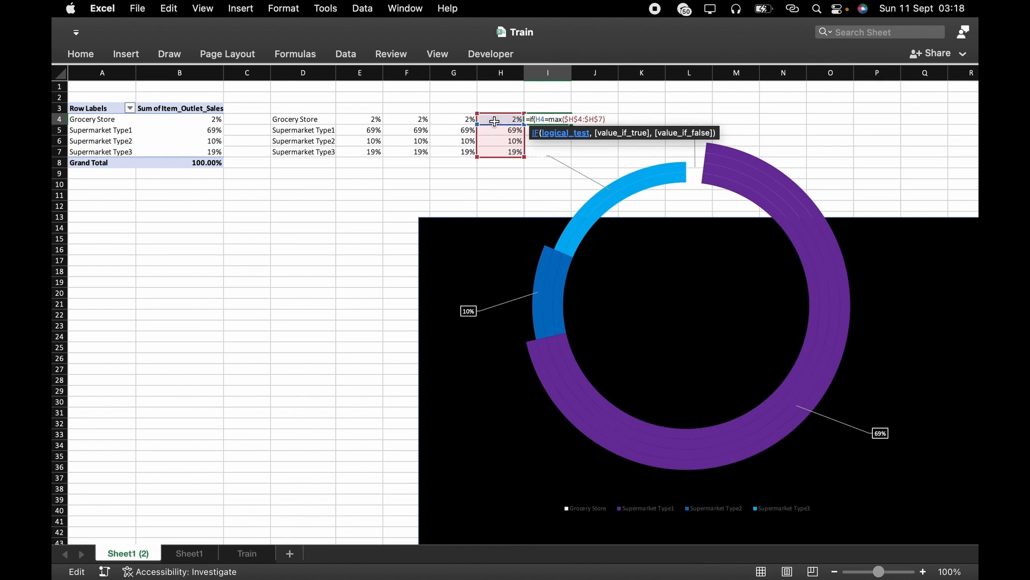
key(Return)
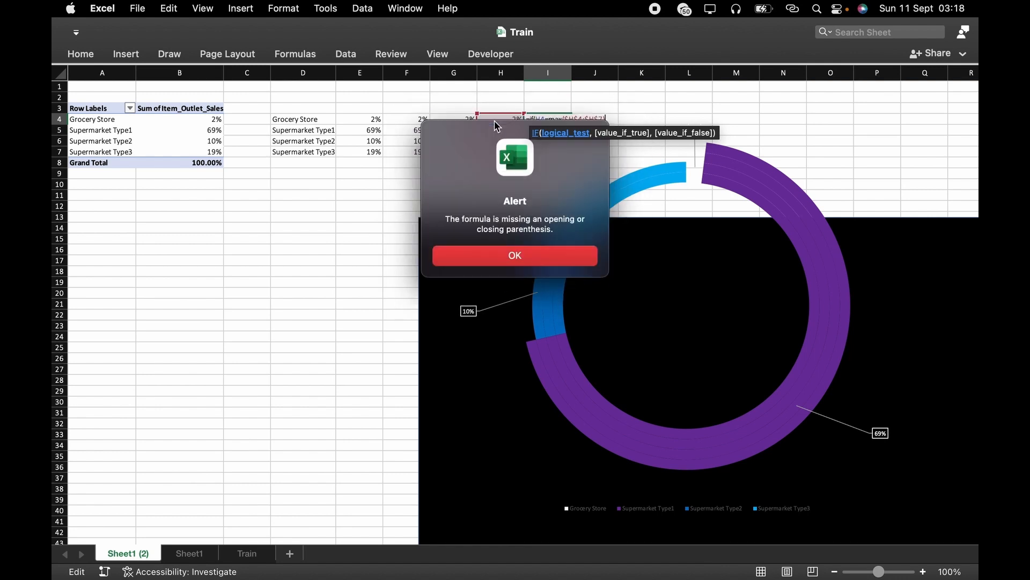
click(519, 256)
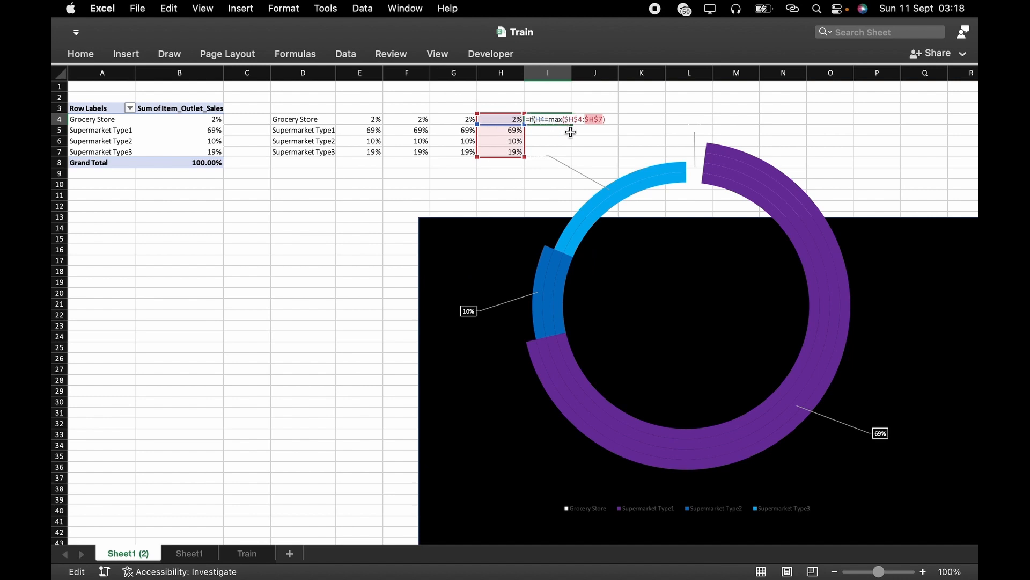
Complete the I4 IF formula so it returns H4 when true and an empty string "" when false.
click(610, 120)
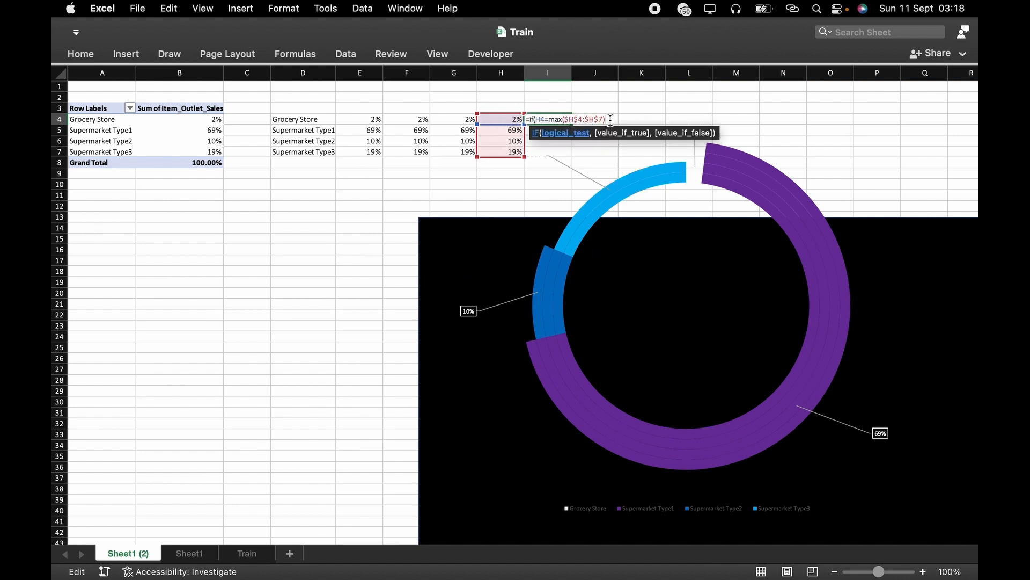
text(,)
click(516, 119)
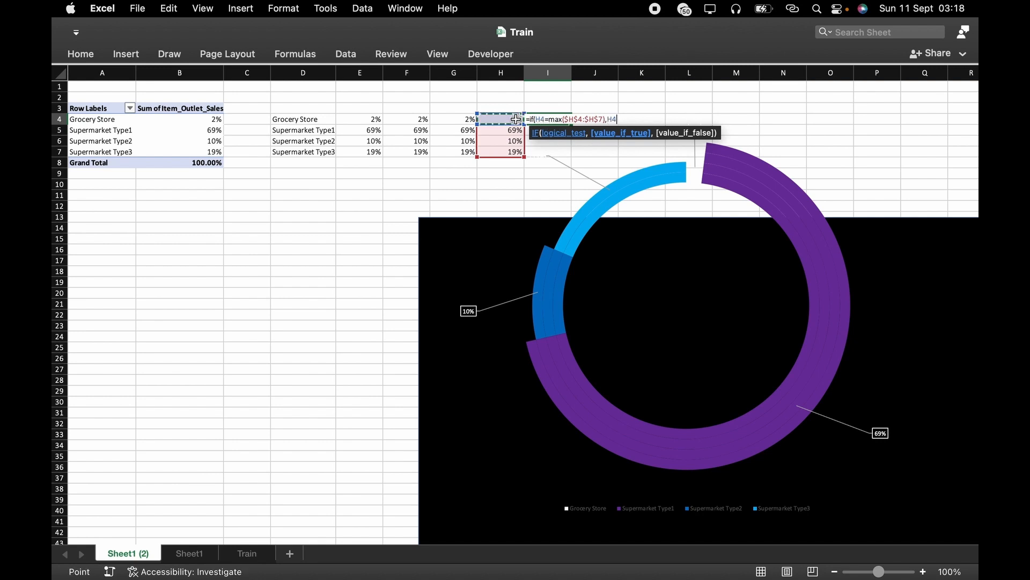
text(,)
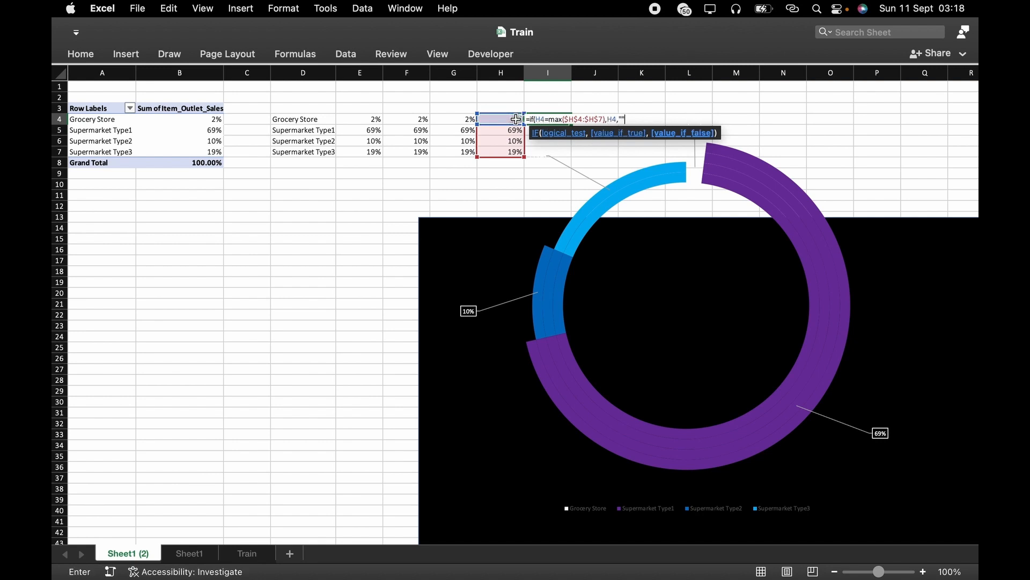
text(""))
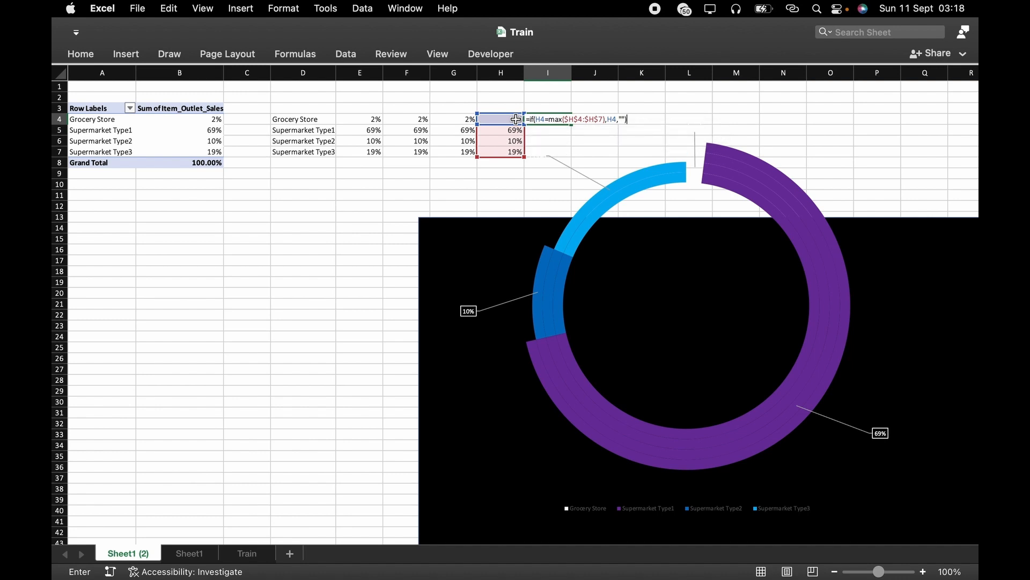
key(Return)
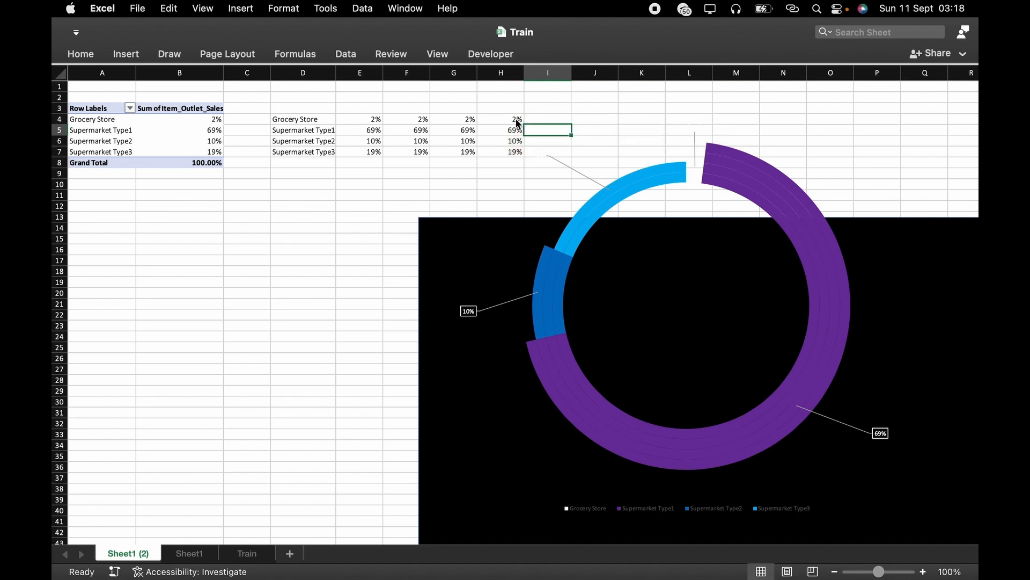
Copy the I4 formula down through I7 and format I4:I7 as percentages.
click(549, 118)
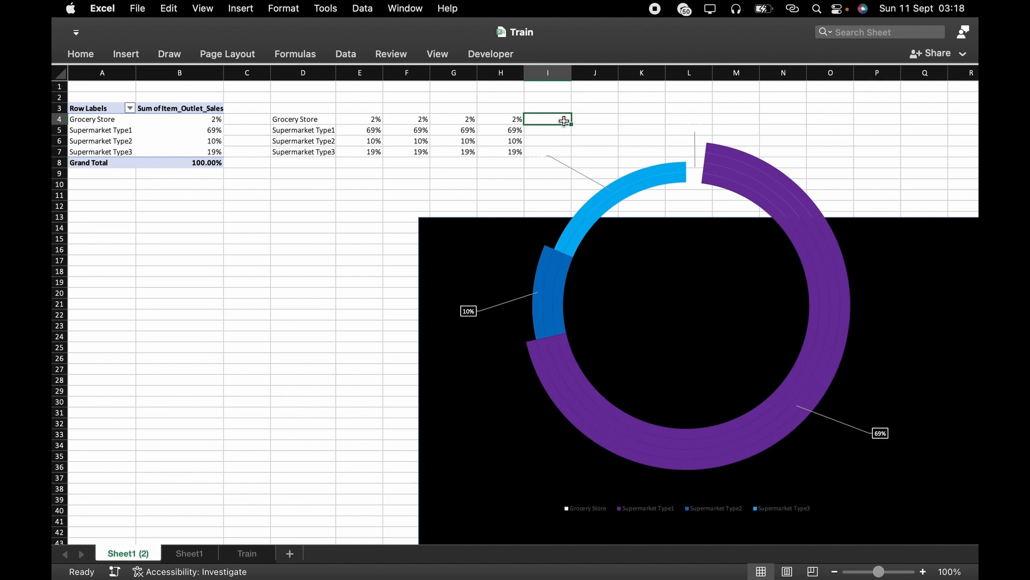
drag(572, 125, 575, 157)
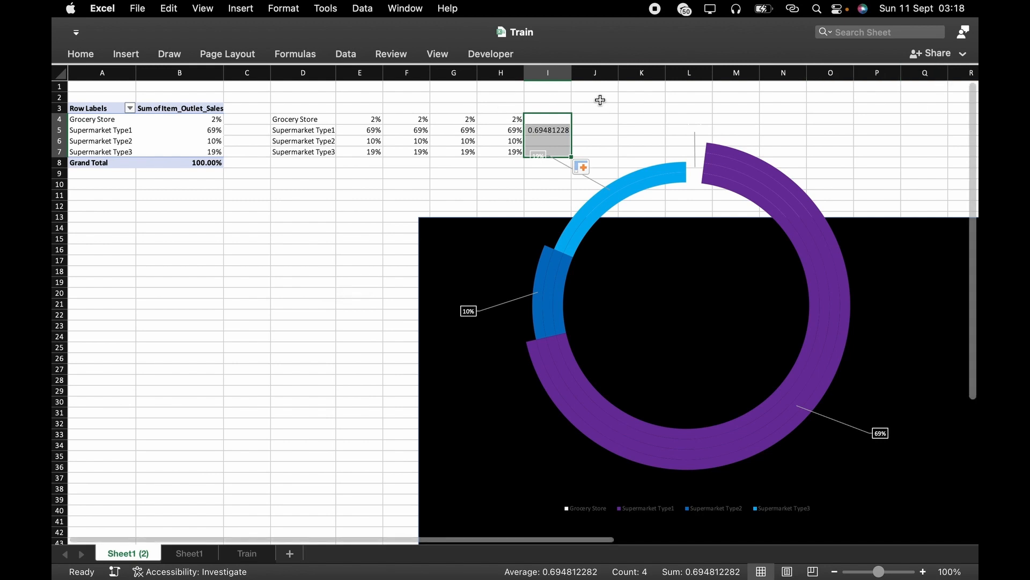
click(125, 54)
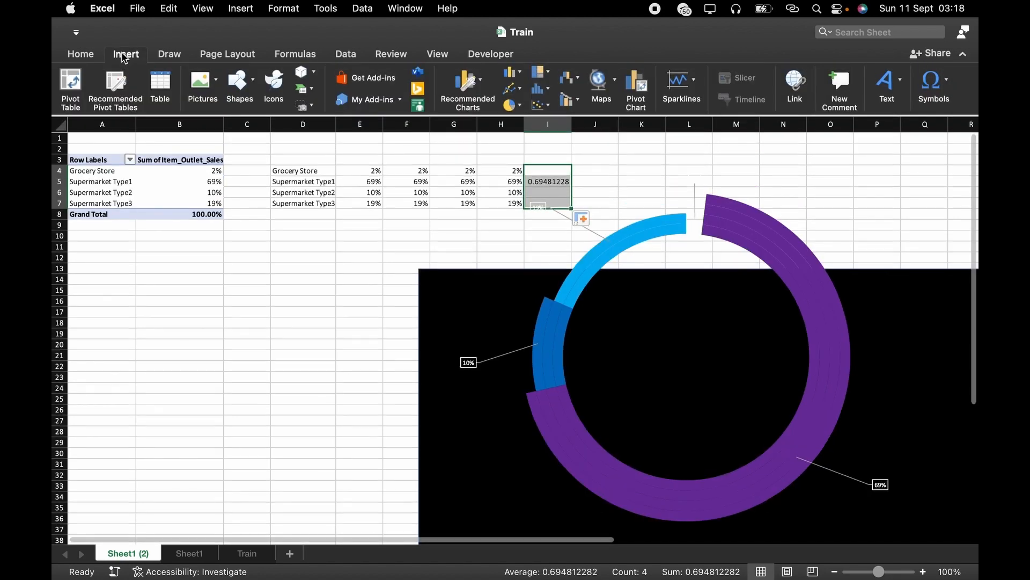
click(87, 55)
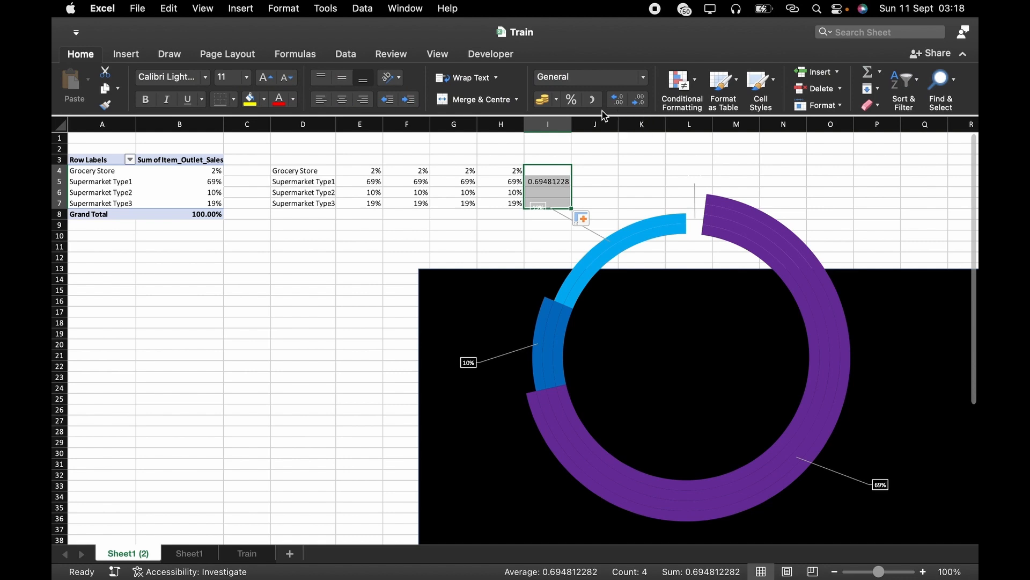
click(573, 101)
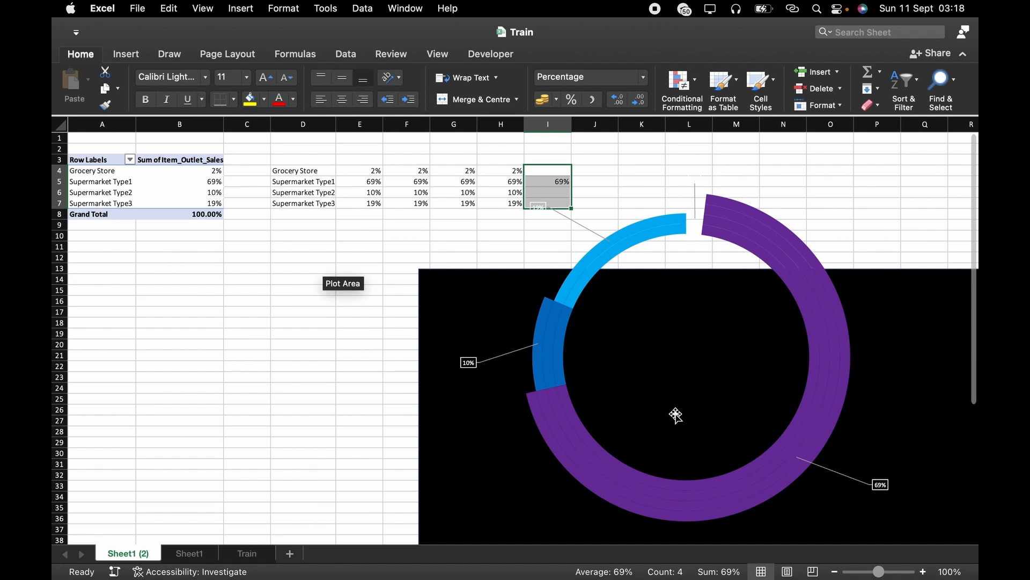
Insert an empty rectangular text box inside the hole of the doughnut chart.
click(120, 55)
click(905, 84)
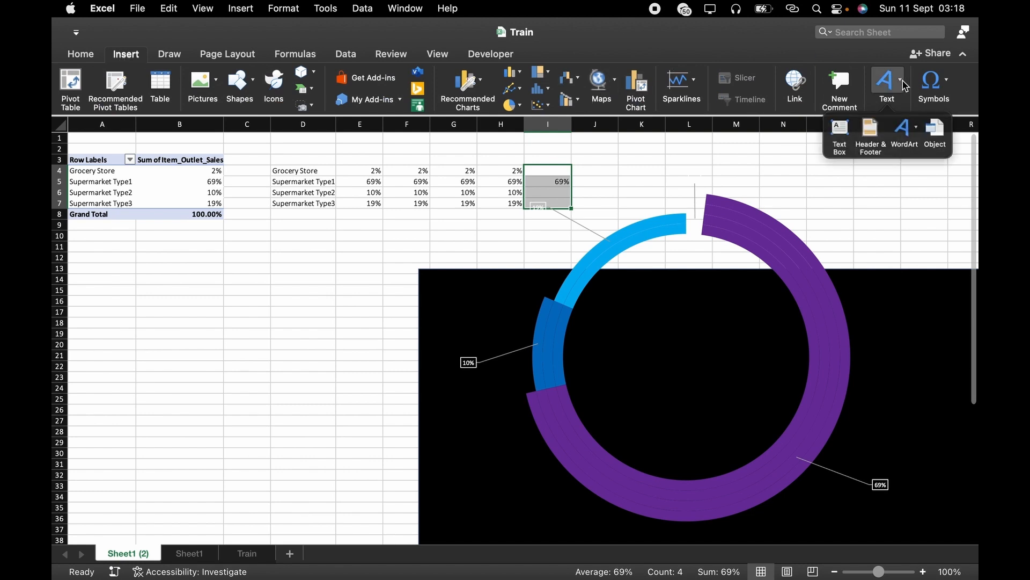
click(835, 134)
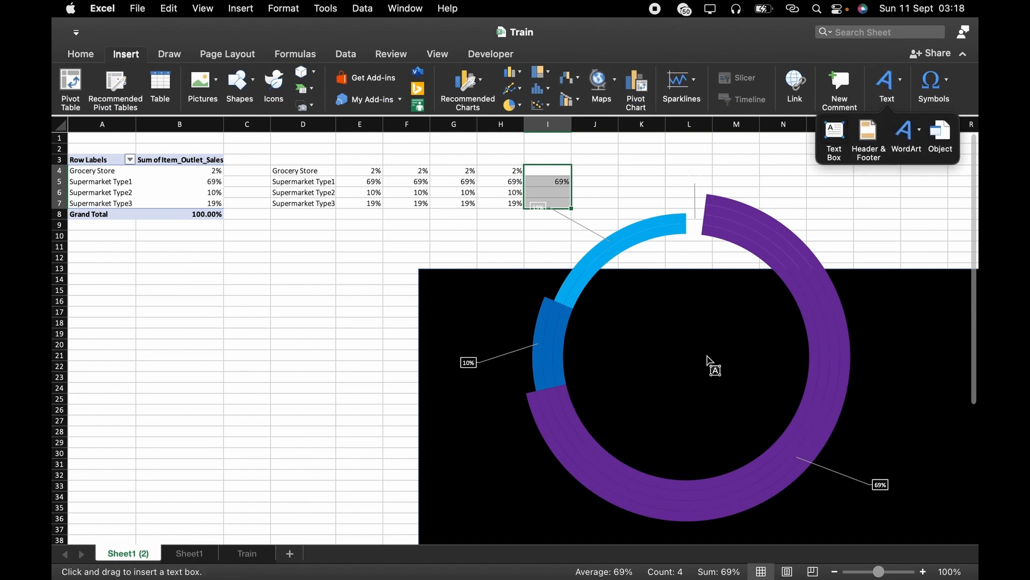
drag(610, 338, 736, 415)
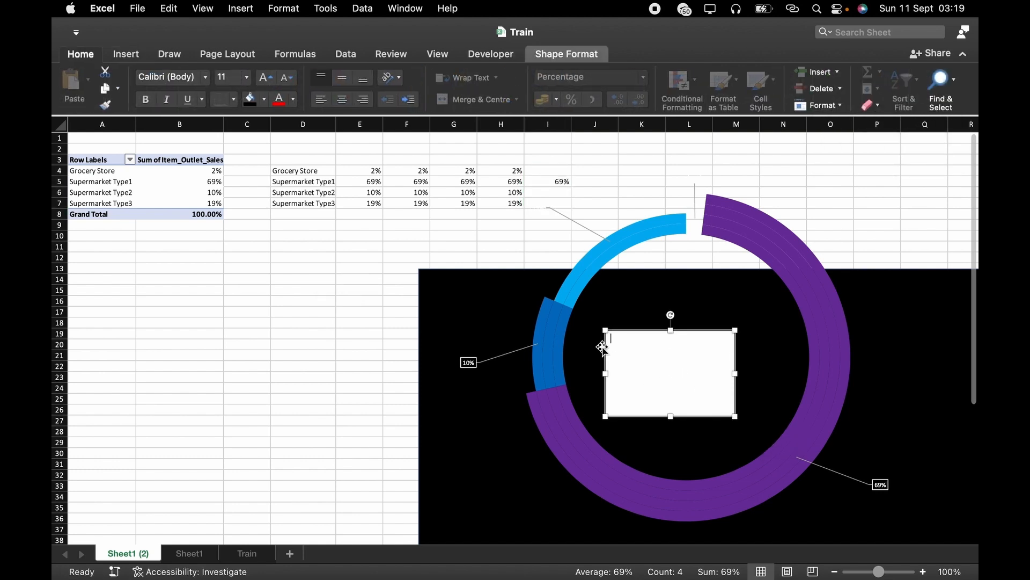
Show the formula bar and link the text box to the maximum share in cell I5 with =$I$5.
click(436, 55)
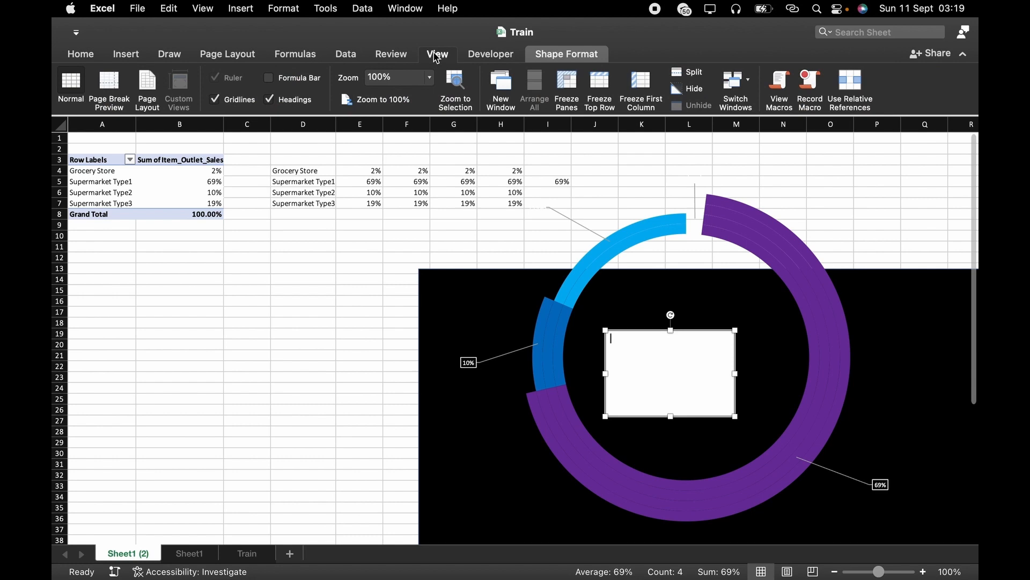
click(270, 78)
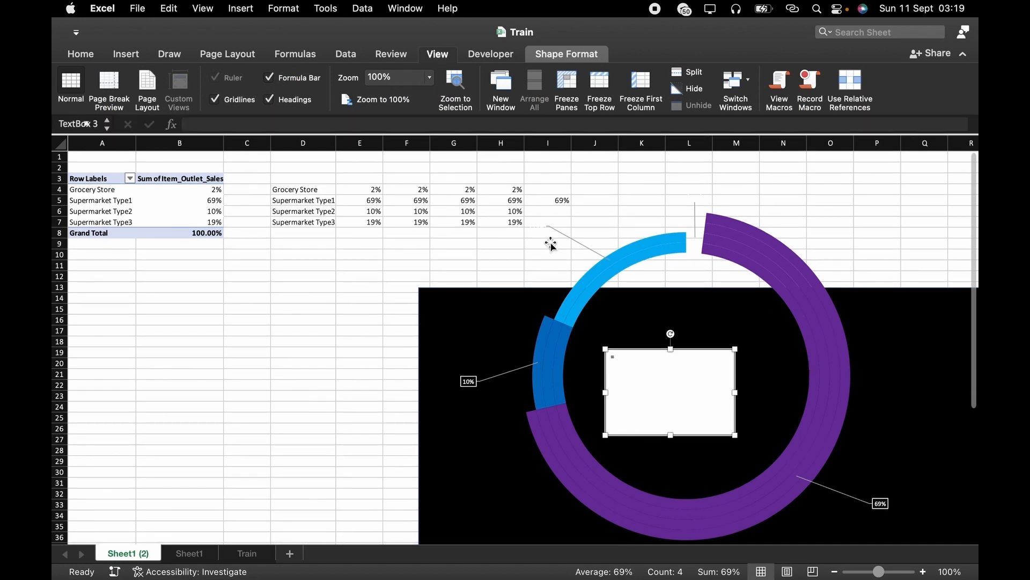
click(553, 200)
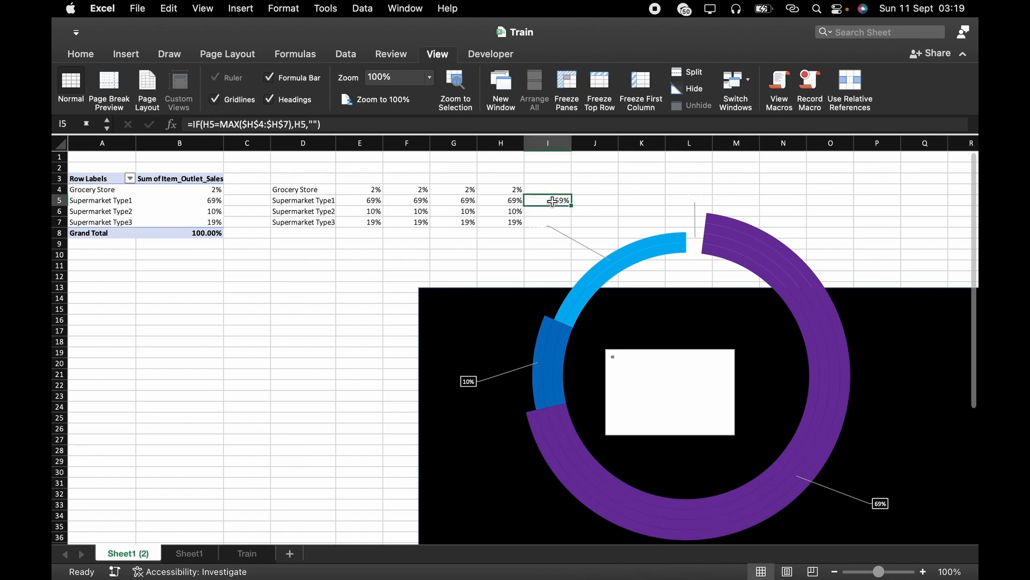
key(Down)
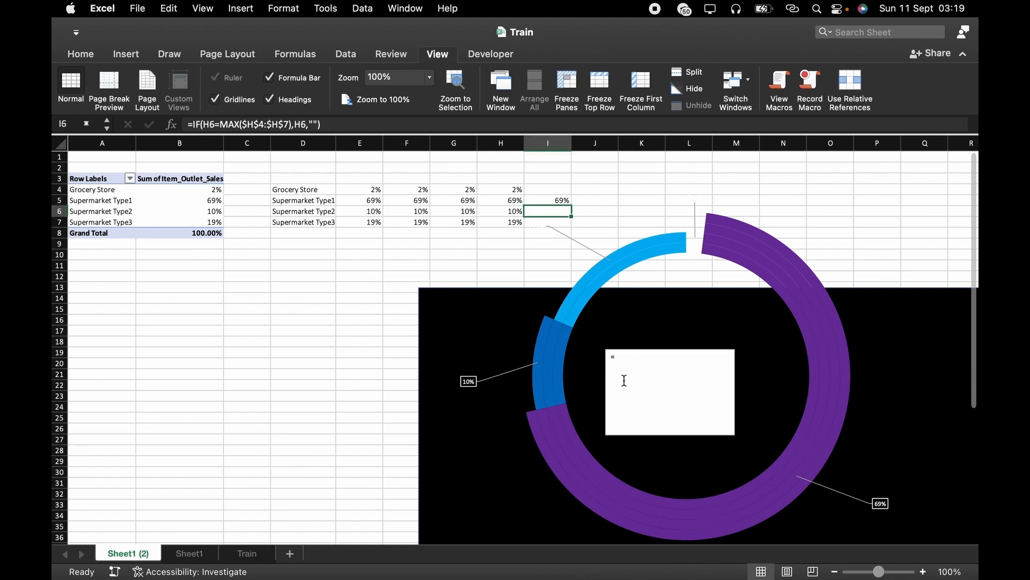
click(650, 370)
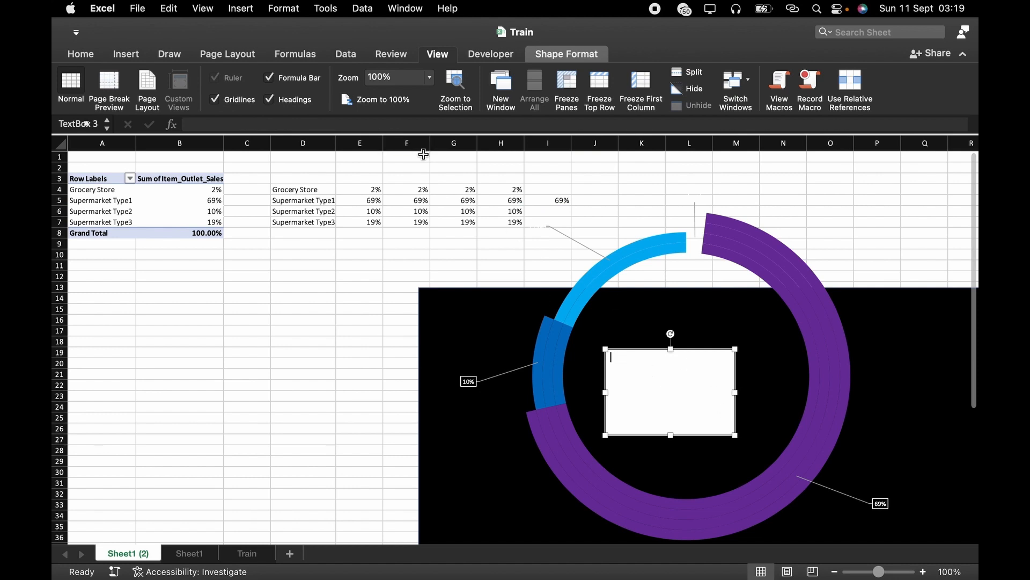
click(431, 125)
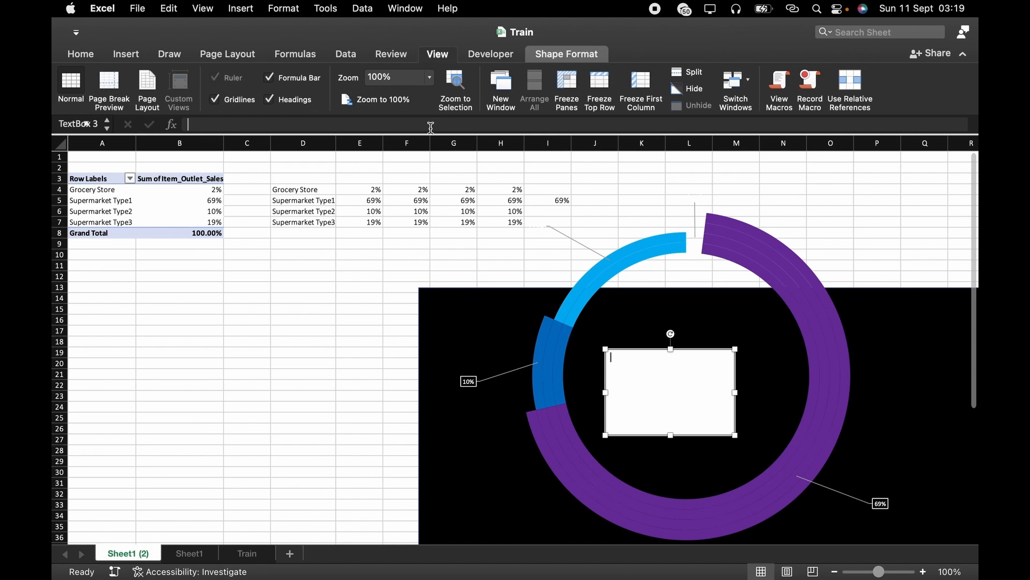
click(652, 372)
click(399, 124)
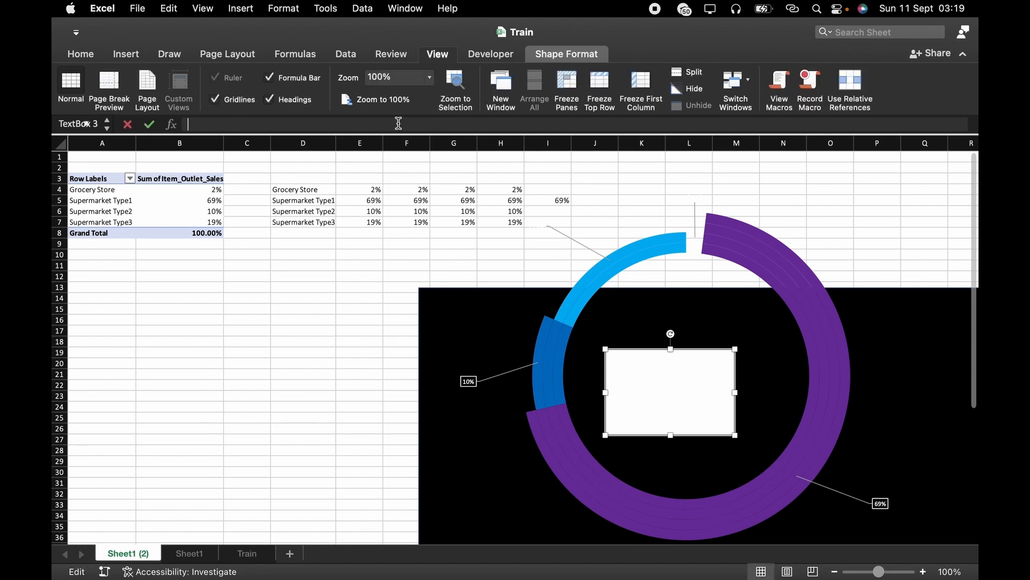
click(558, 200)
key(Return)
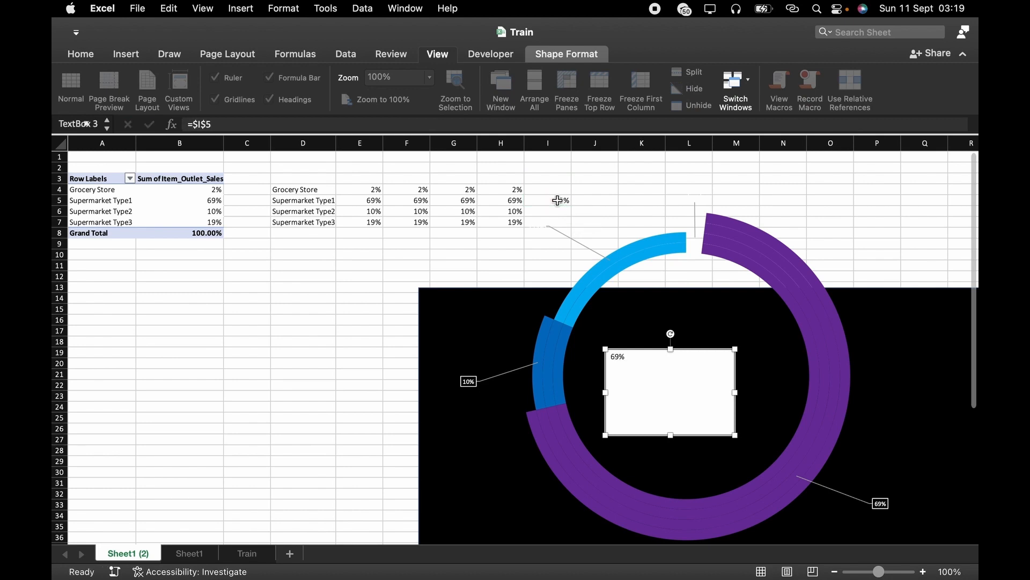
Move the black background rectangle up behind the doughnut, starting around C2, and extend its lower edge past the legend.
click(910, 435)
drag(910, 435, 713, 319)
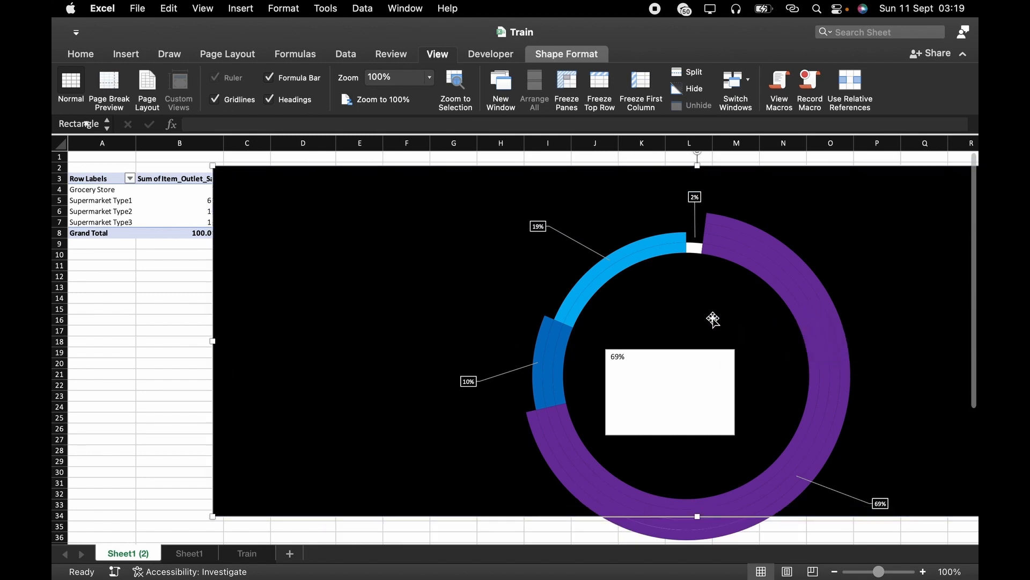
scroll(713, 319, down, 5)
scroll(712, 320, right, 2)
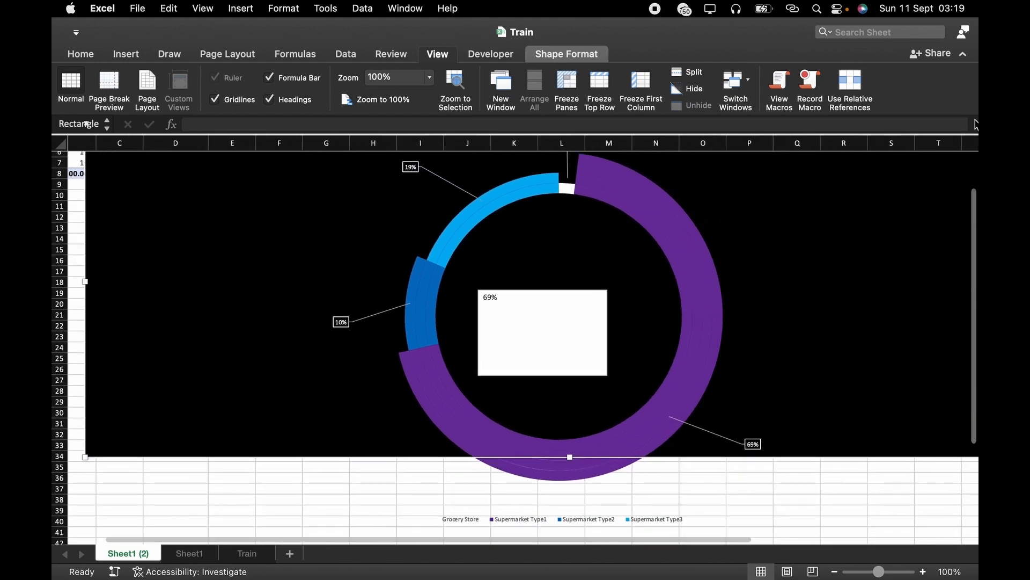
click(964, 53)
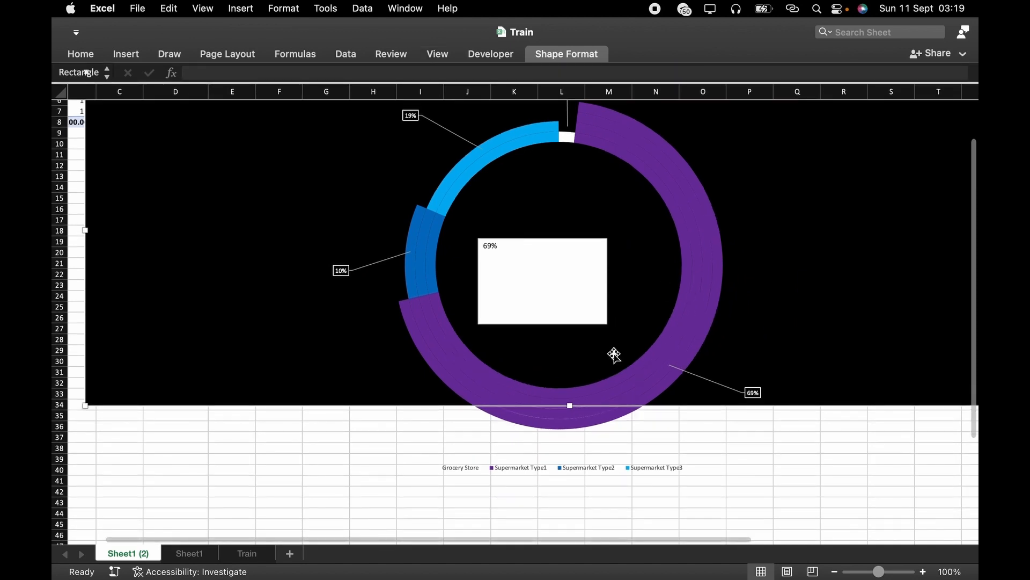
drag(578, 436, 585, 542)
scroll(672, 307, up, 10)
scroll(672, 307, right, 2)
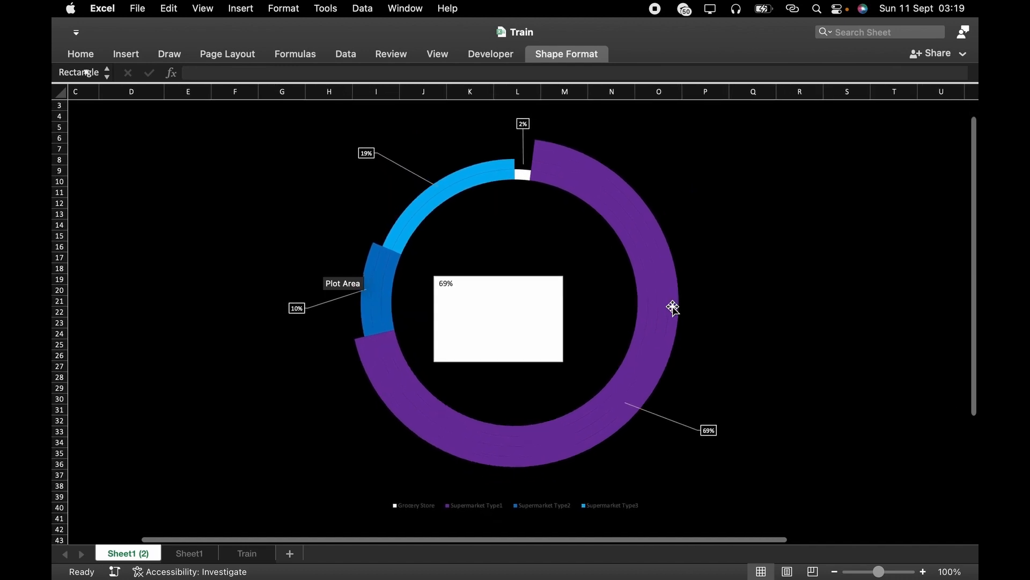
Set the text box in the doughnut's centre to No Fill.
click(457, 288)
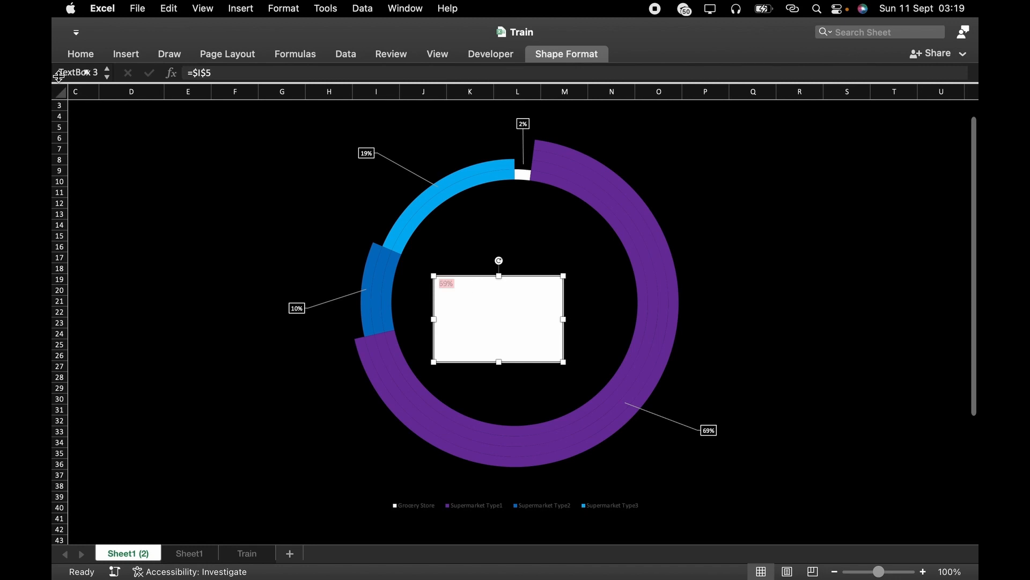
click(67, 57)
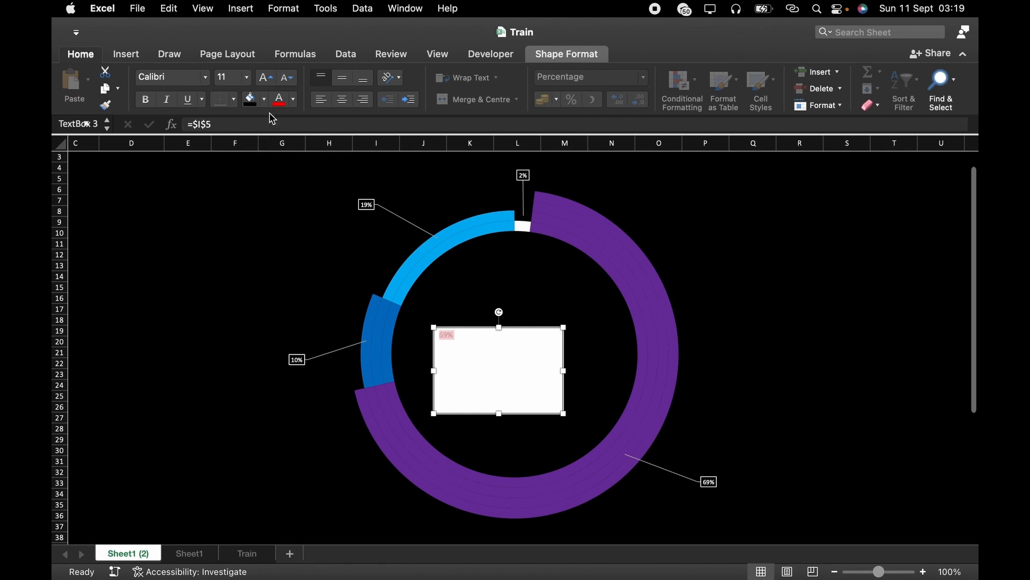
click(264, 100)
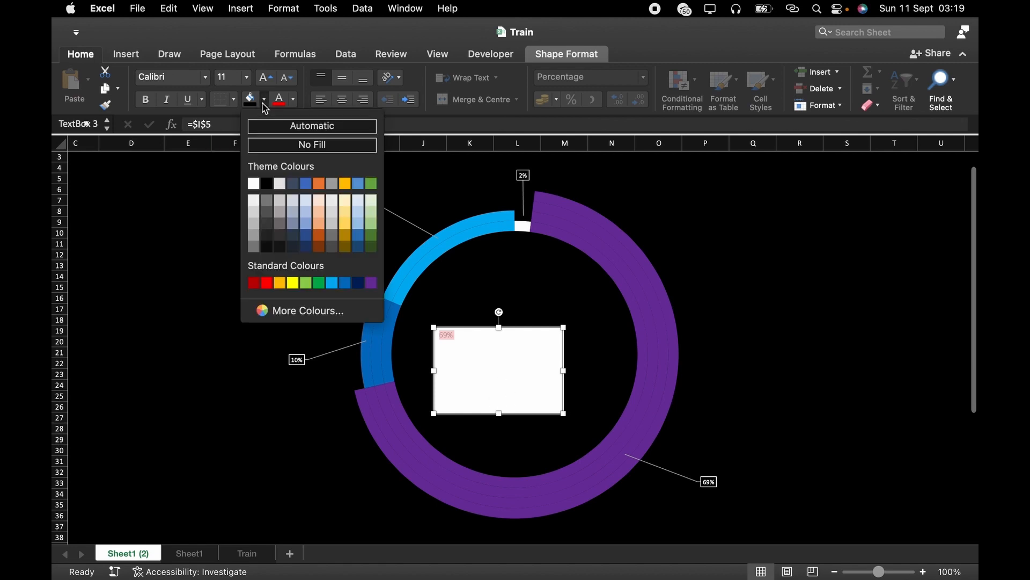
click(254, 184)
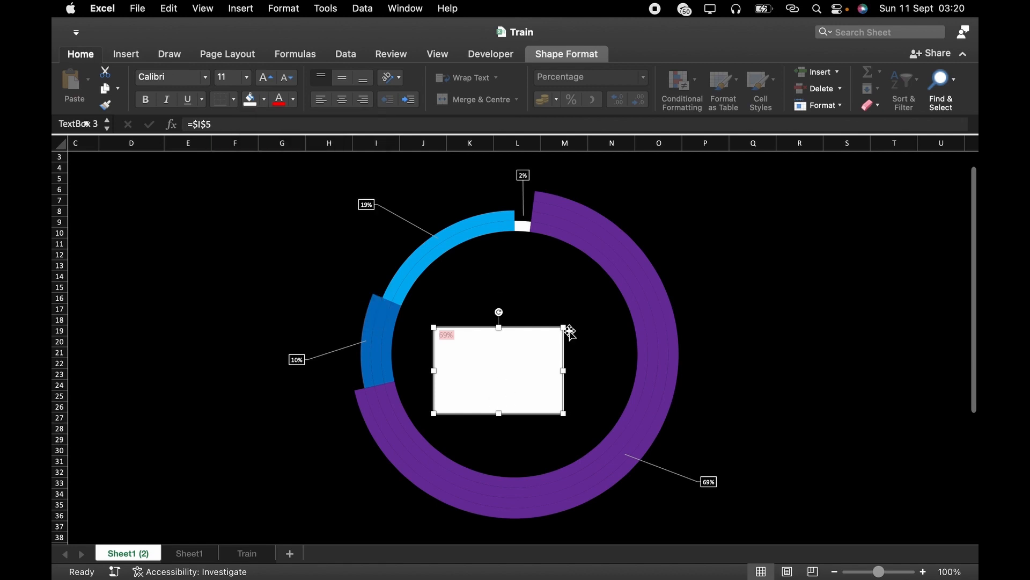
click(264, 99)
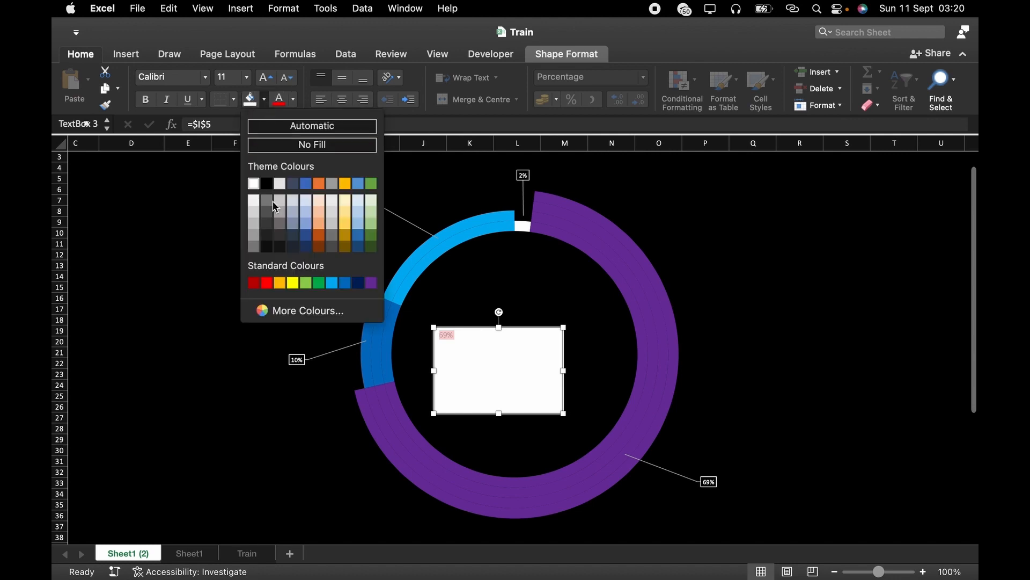
click(299, 145)
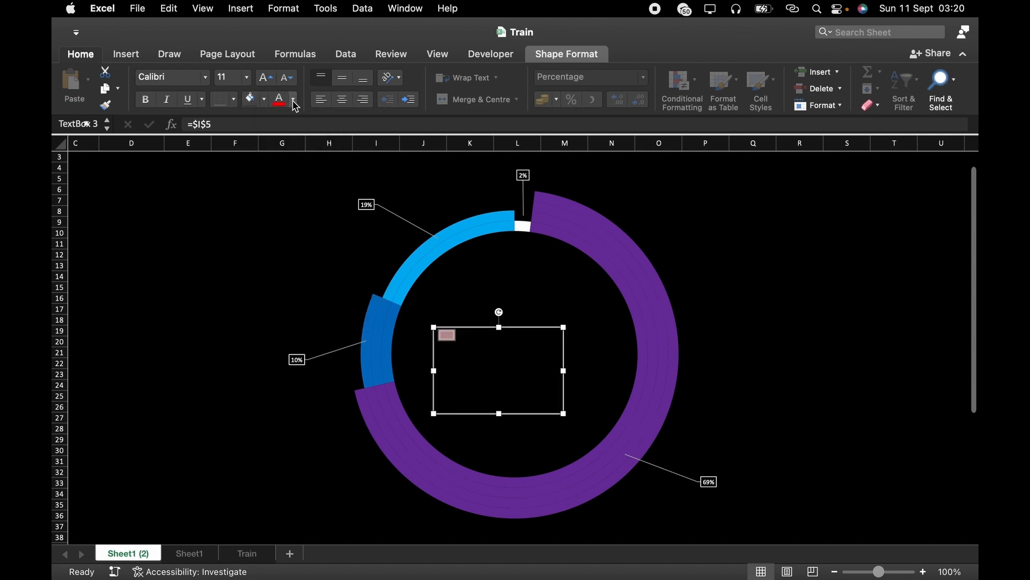
Set the font colour of the centre text box to white.
click(294, 102)
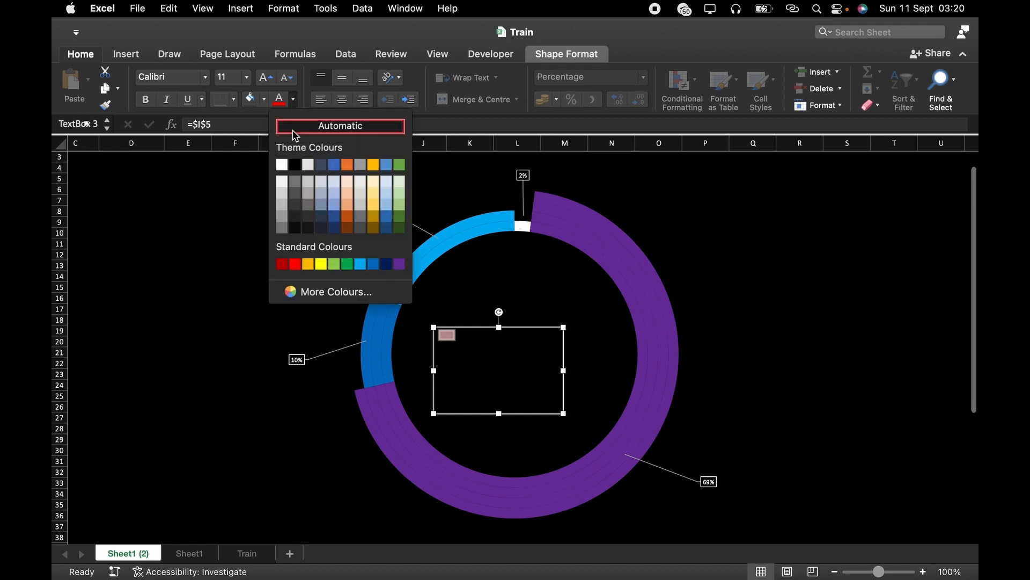
click(283, 166)
click(536, 283)
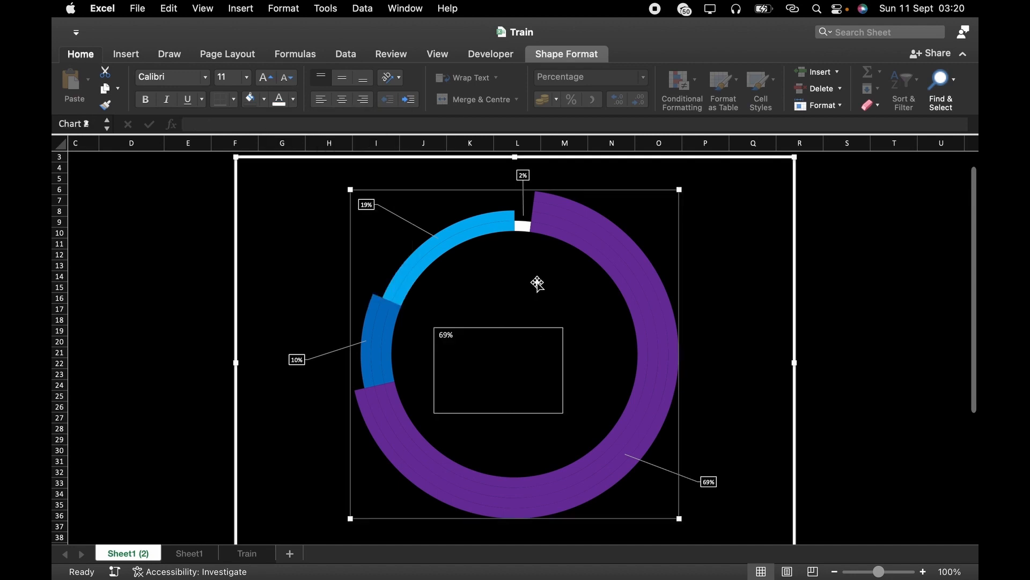
Remove the outline of the text box in the doughnut's centre by setting its line to No line.
click(555, 388)
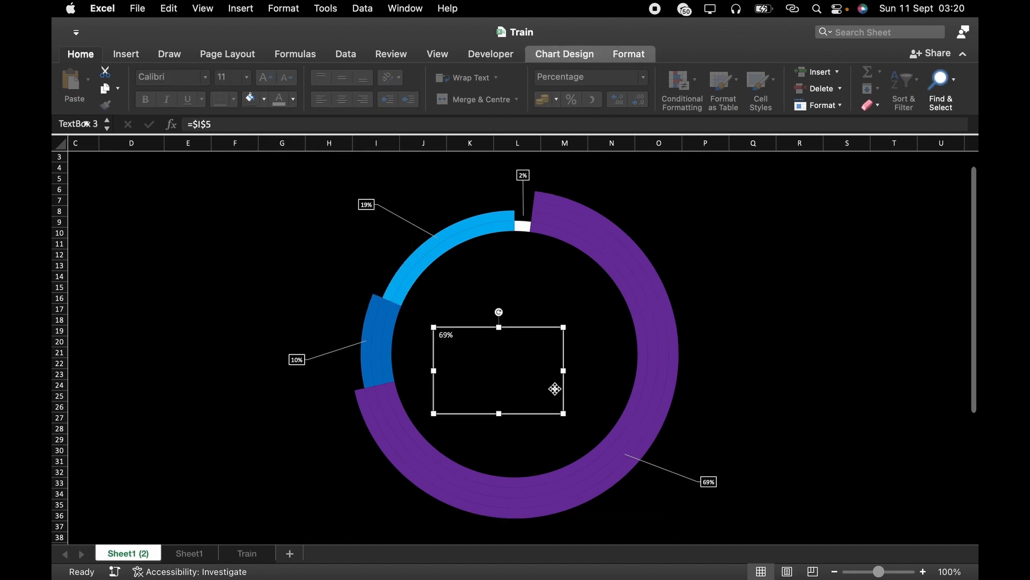
right_click(562, 327)
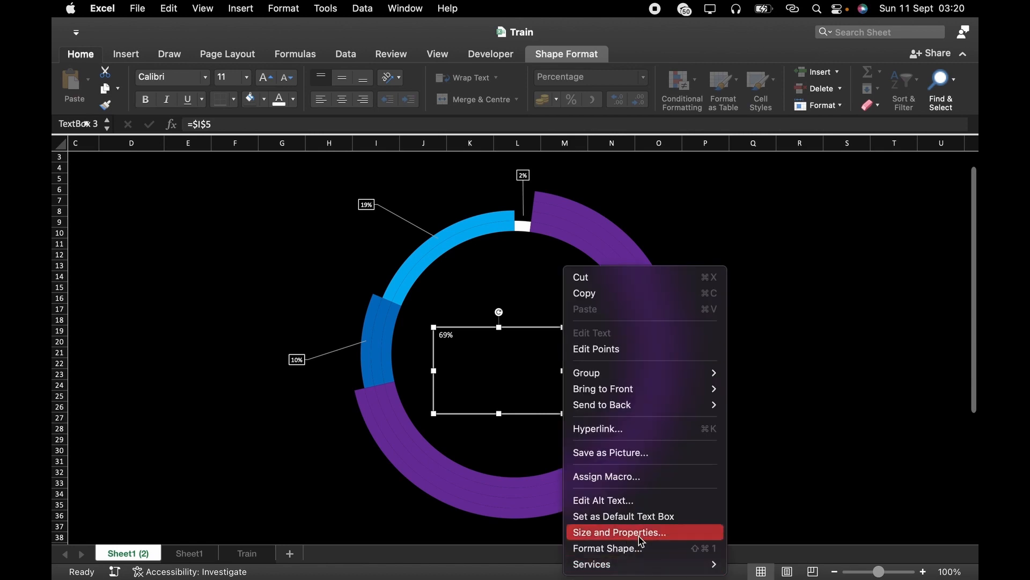
click(641, 548)
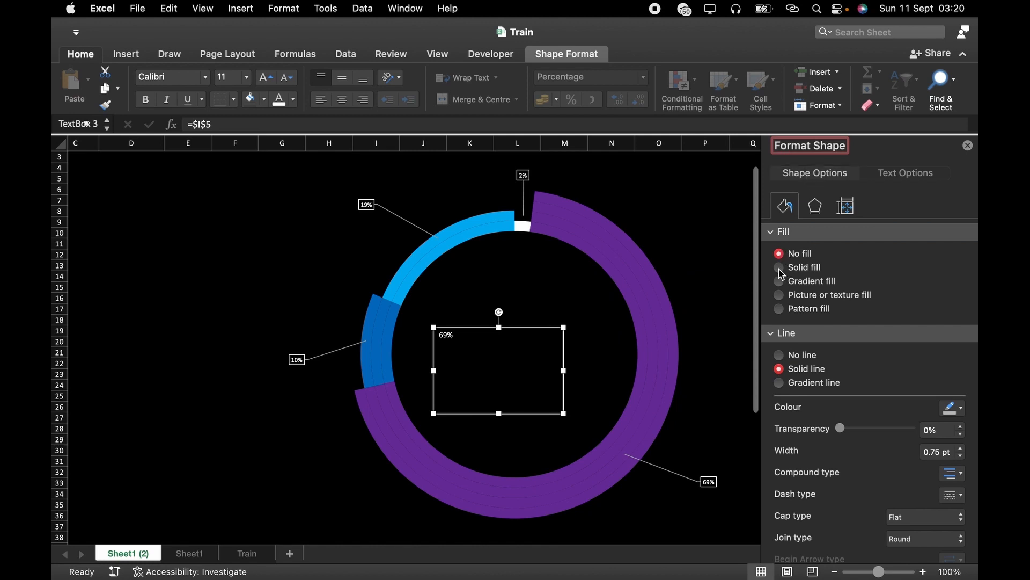
click(779, 355)
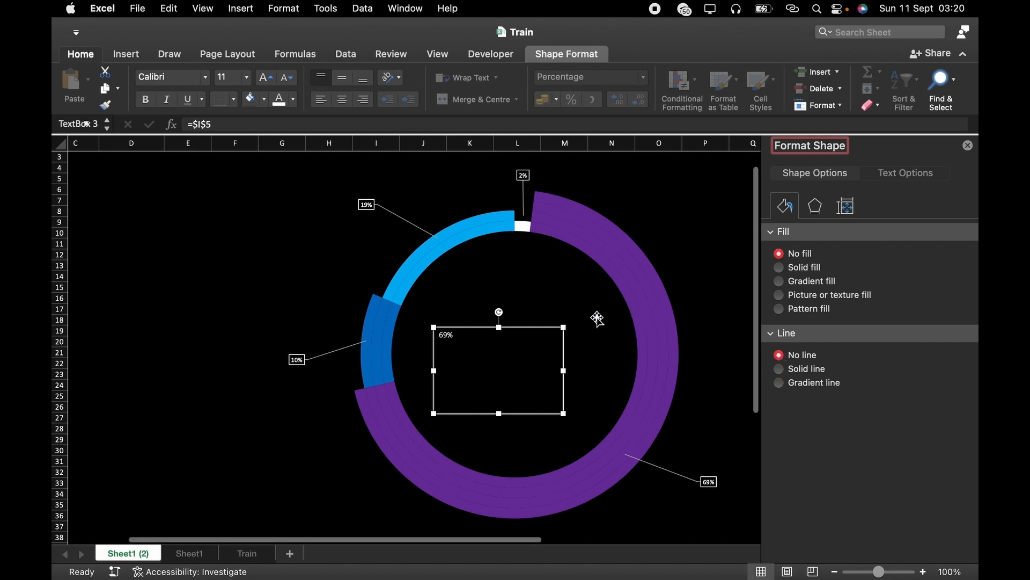
click(967, 145)
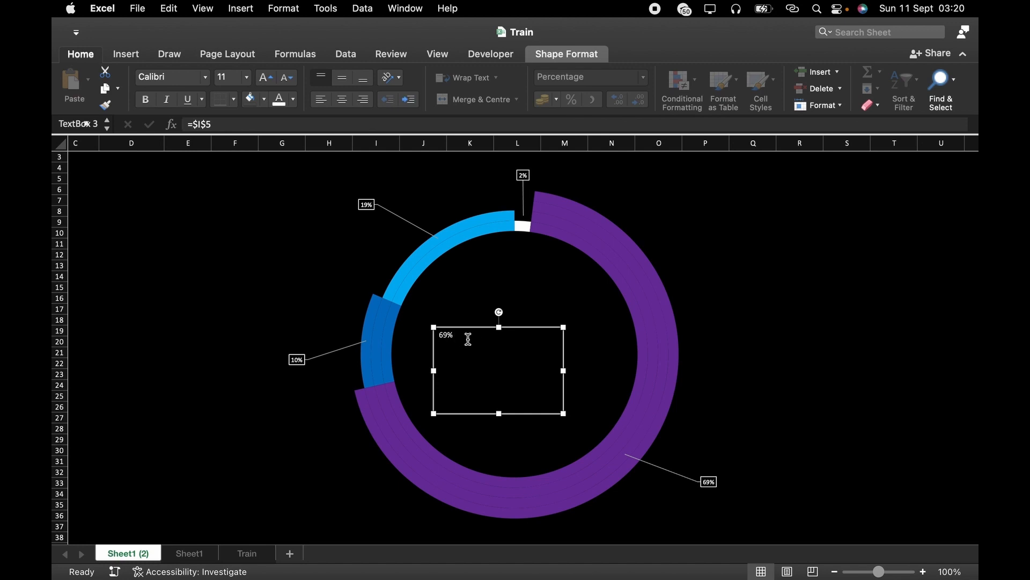
Enlarge all the text in the centre text box to font size 66.
key(super+a)
click(246, 77)
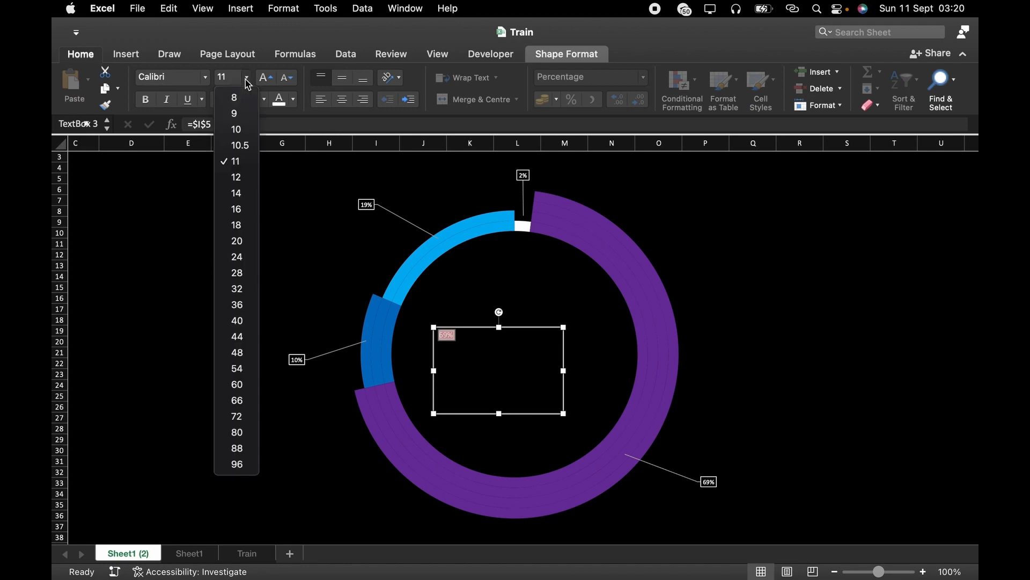
click(252, 305)
click(248, 77)
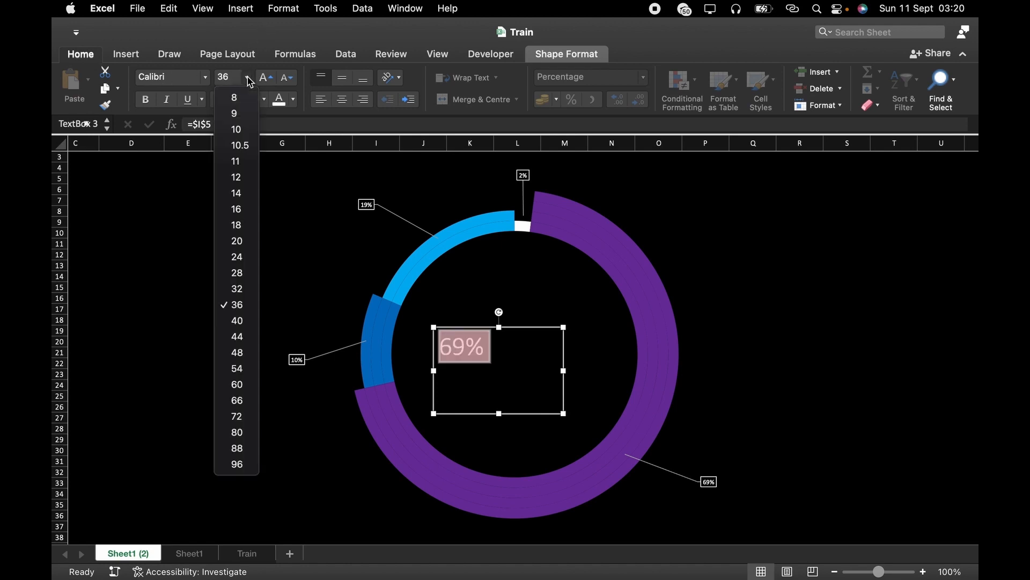
click(231, 382)
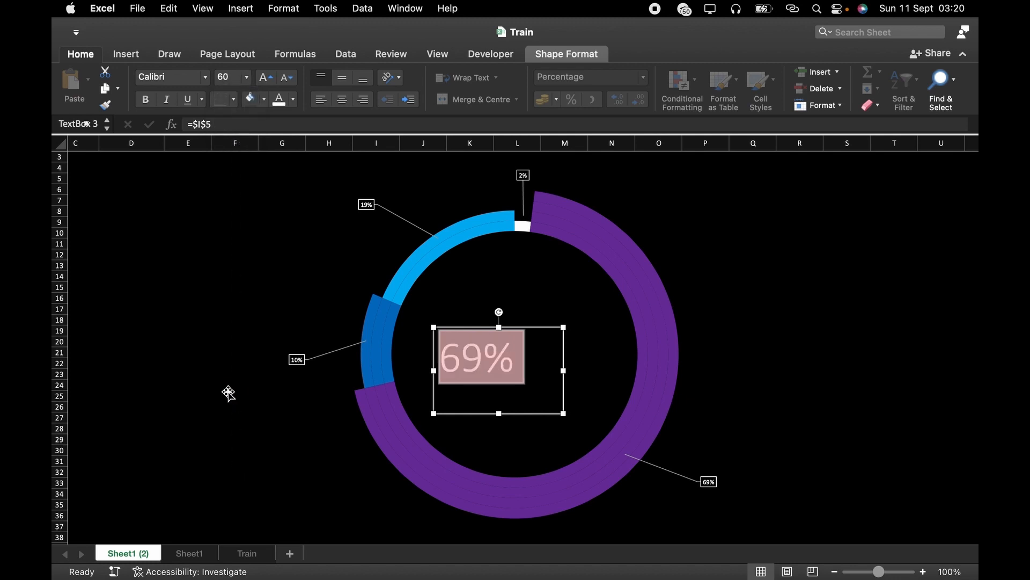
click(247, 77)
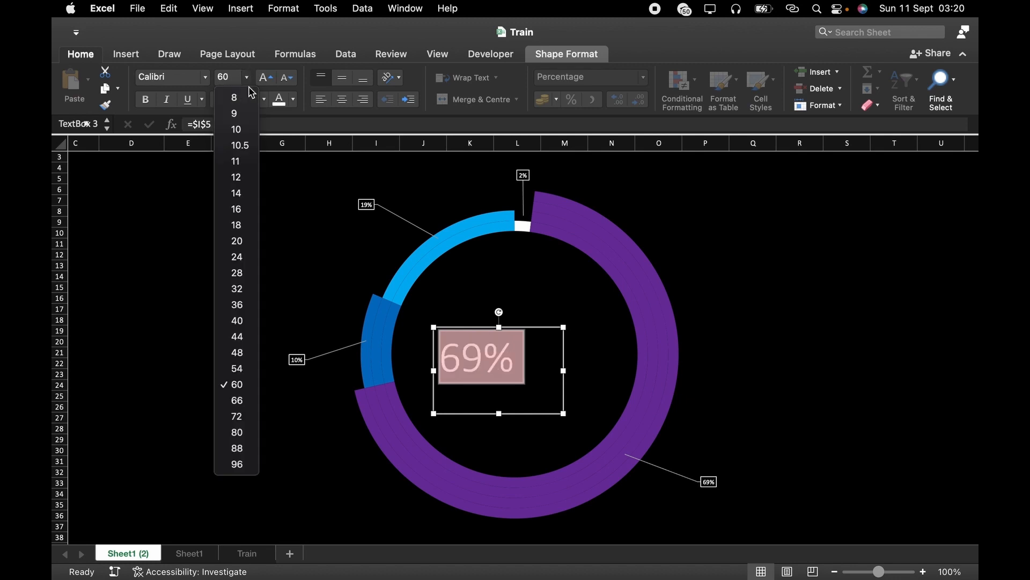
click(236, 400)
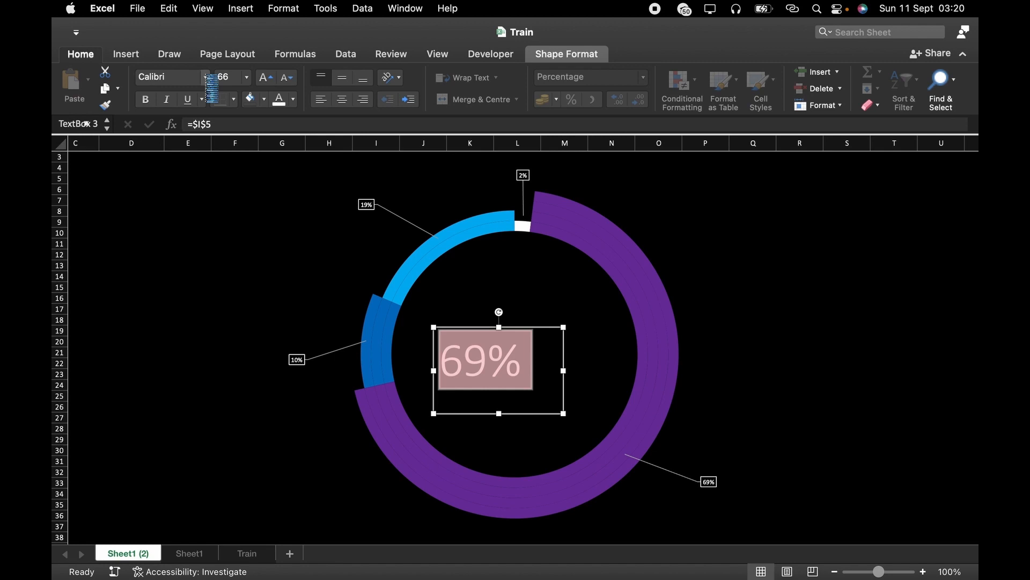
Change the font of the centre percentage text to Poppins.
click(206, 77)
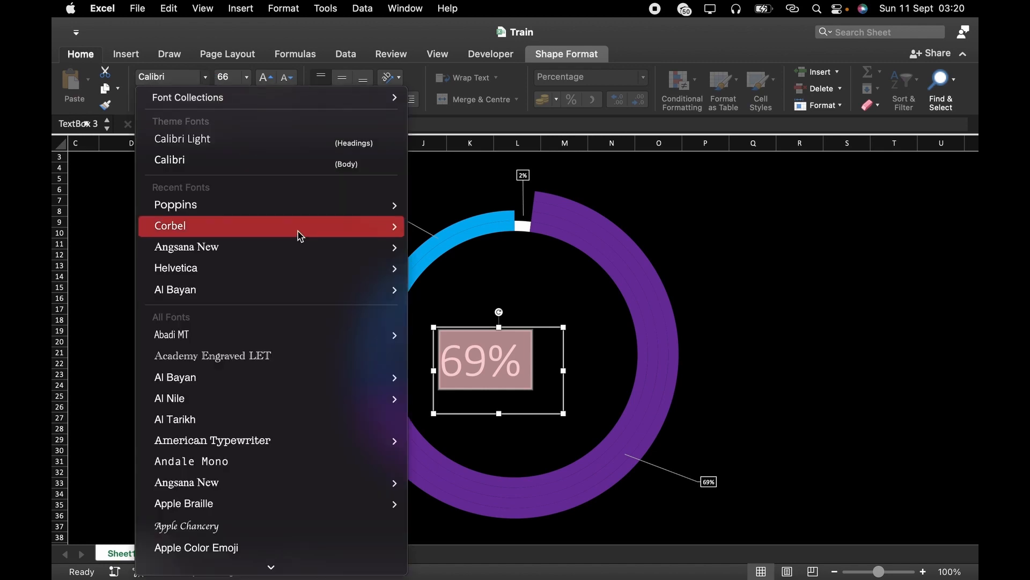
mouse_move(350, 215)
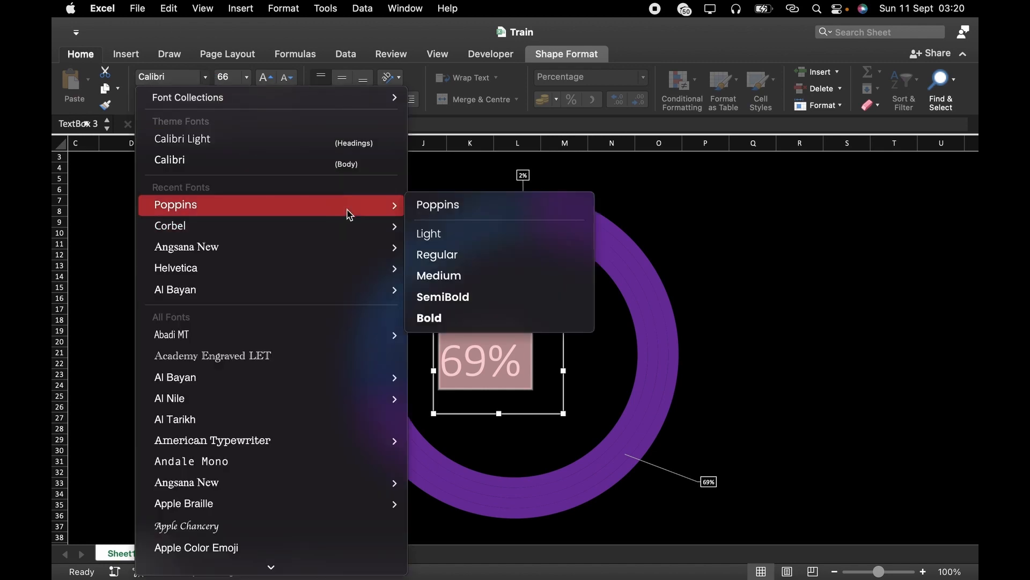
click(456, 205)
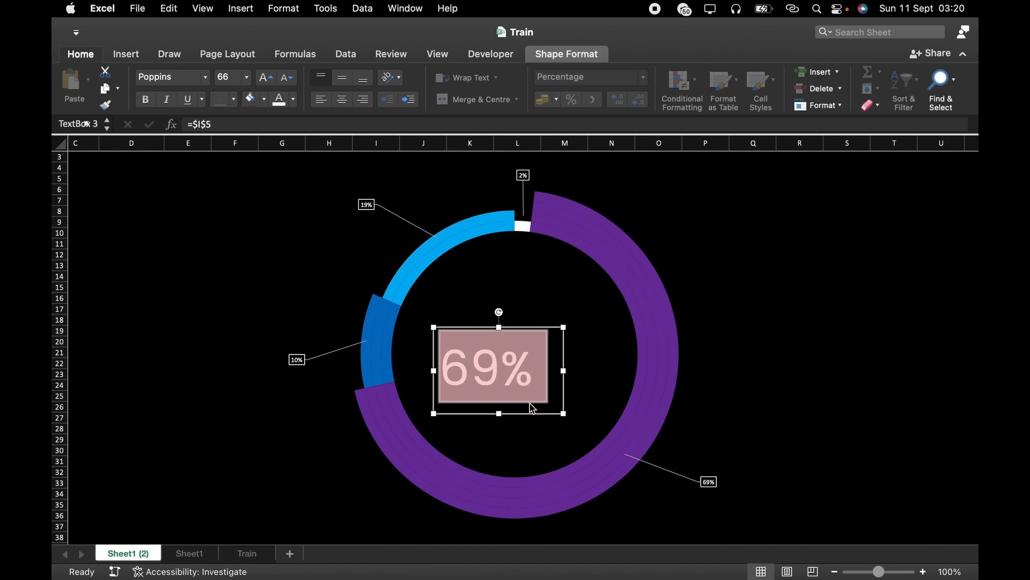